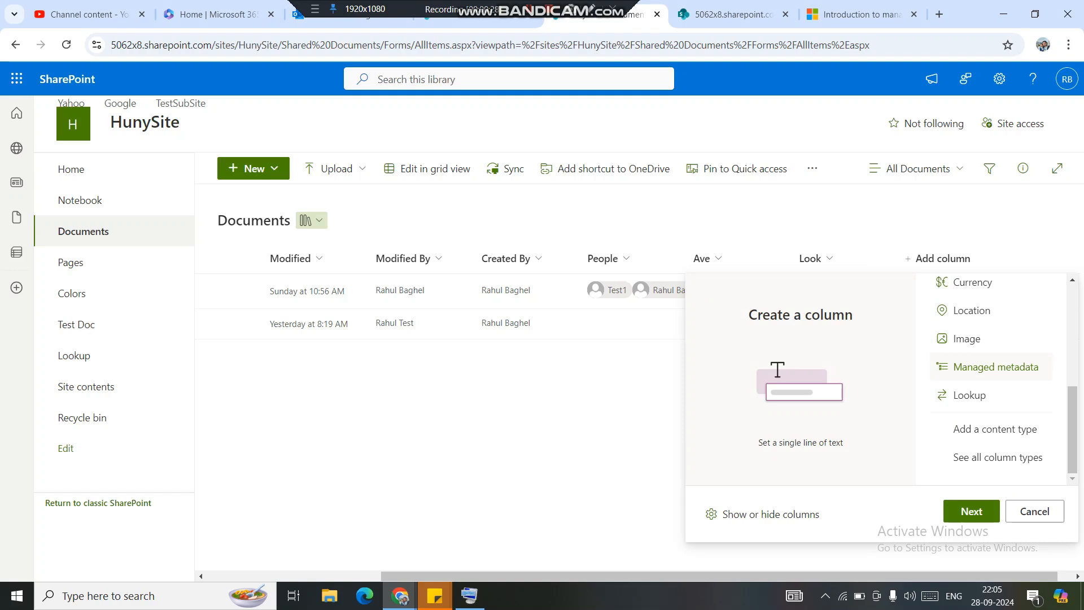
Step: Start a managed metadata column named MMD in the Documents library and open its term set selection
left_click(856, 14)
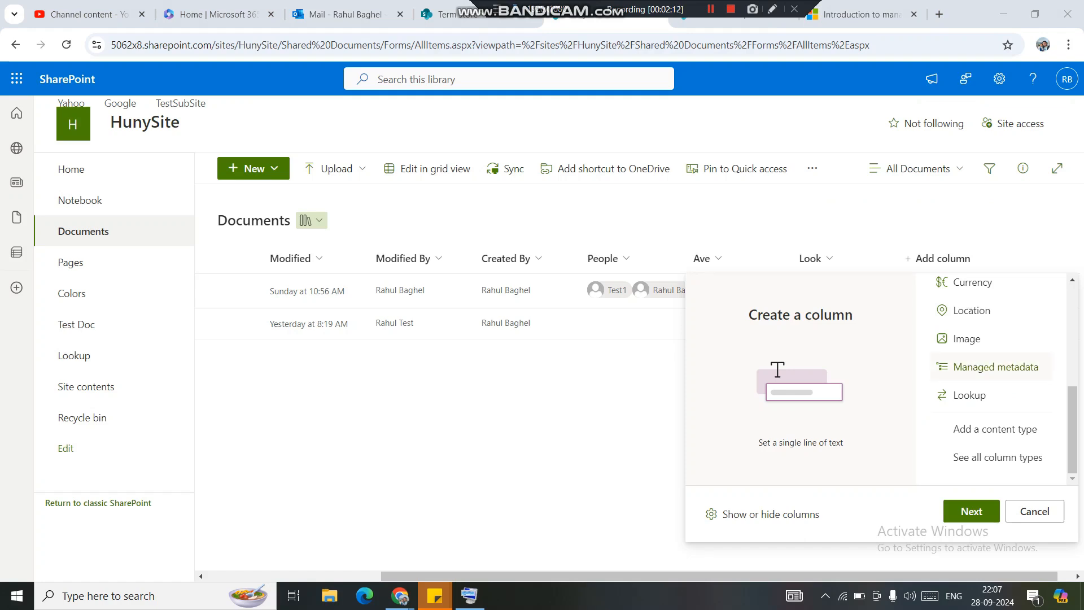
left_click(995, 367)
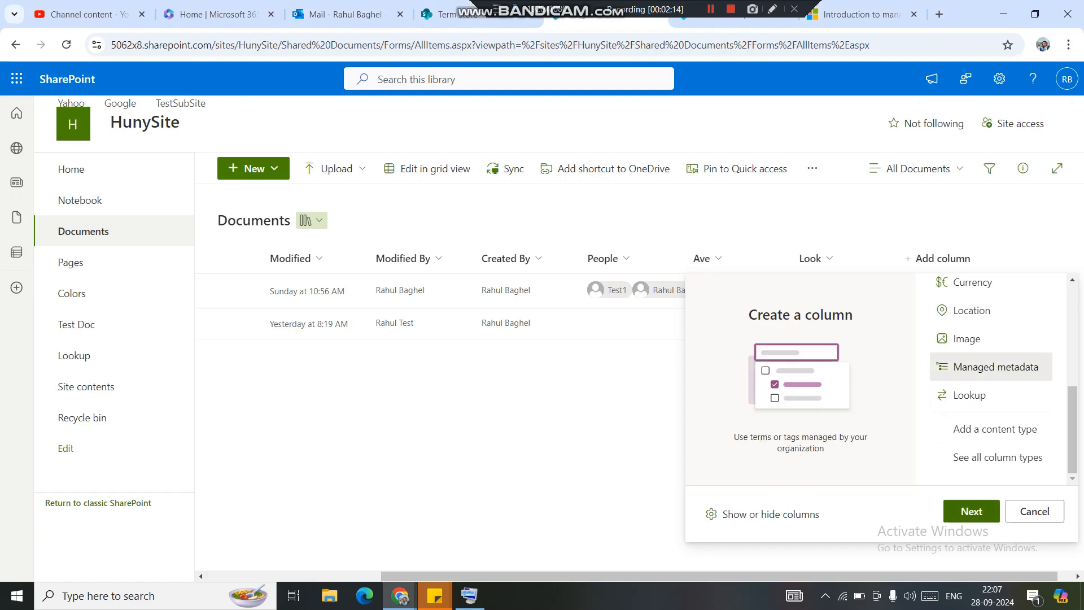
left_click(972, 511)
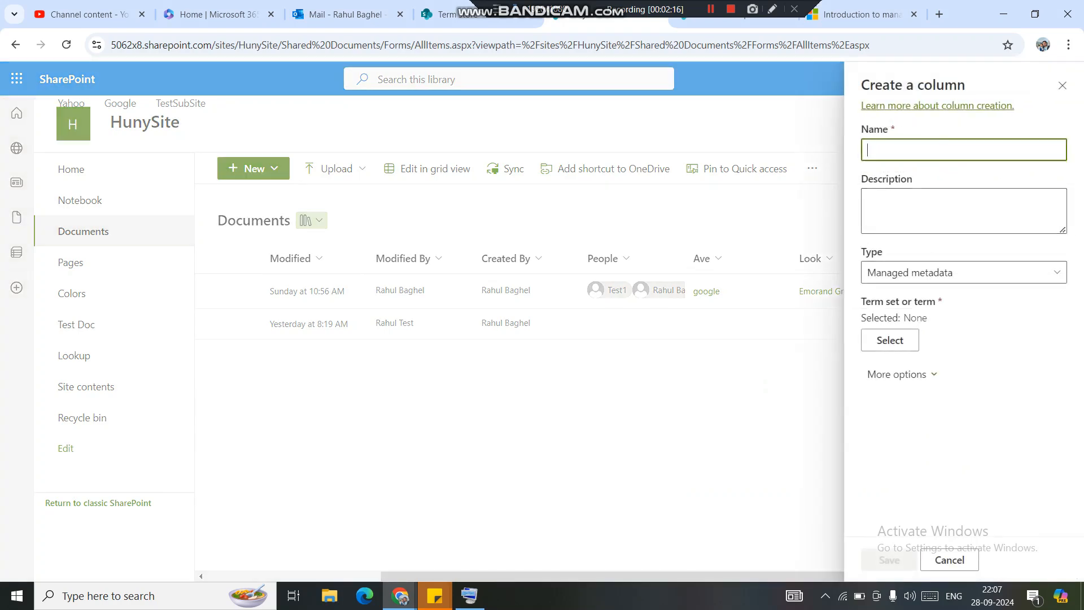
type("MMD")
left_click(890, 340)
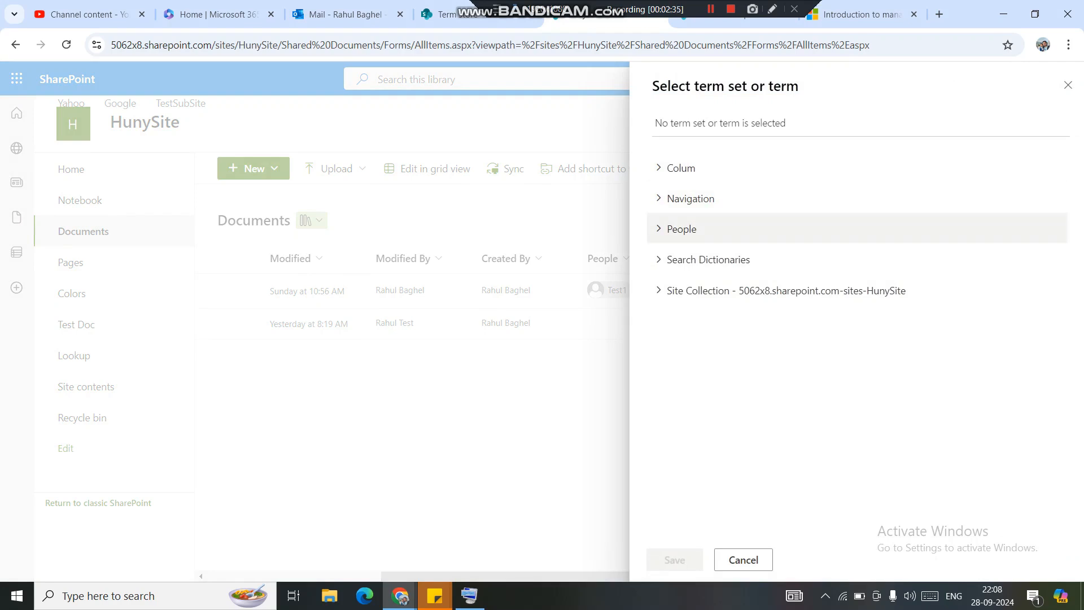
Step: Check the term groups in the SharePoint admin center's term store, and return to the column's term set selection
left_click(452, 14)
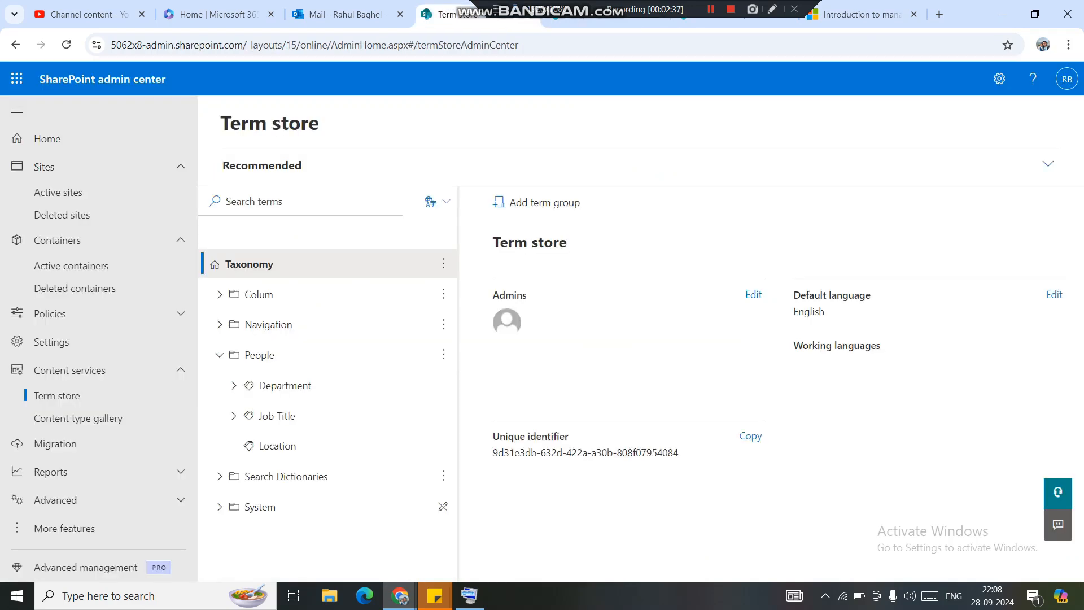
left_click_drag(212, 46, 145, 46)
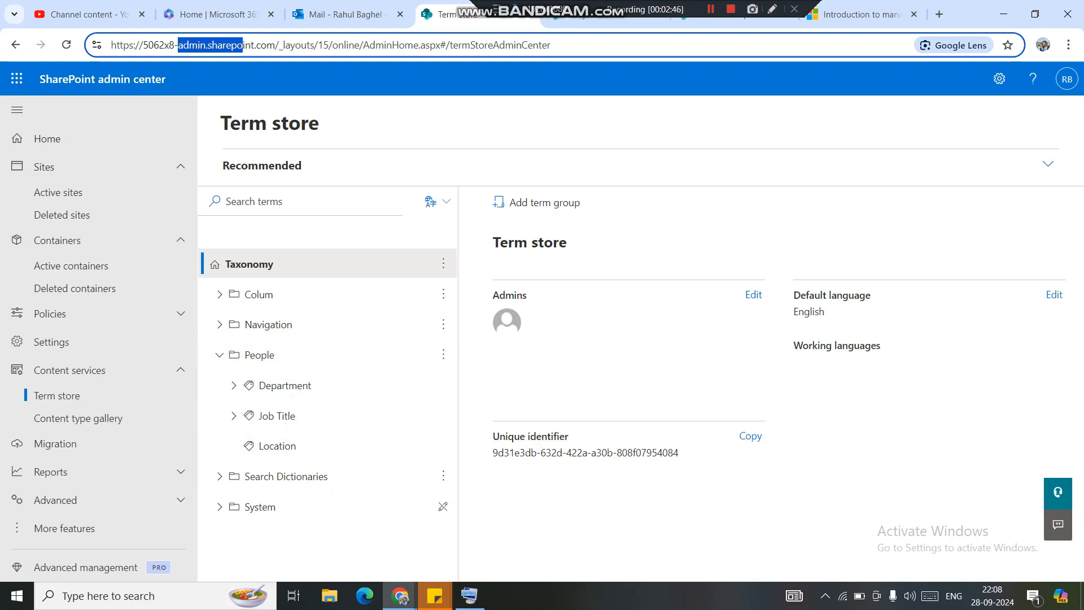
left_click_drag(588, 10, 747, 10)
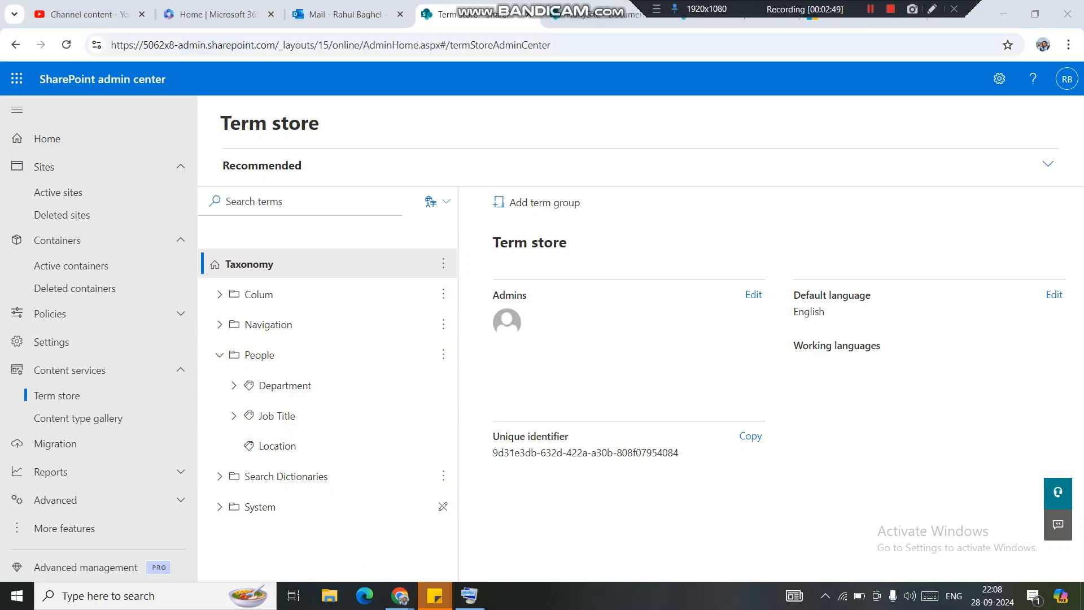
left_click(602, 16)
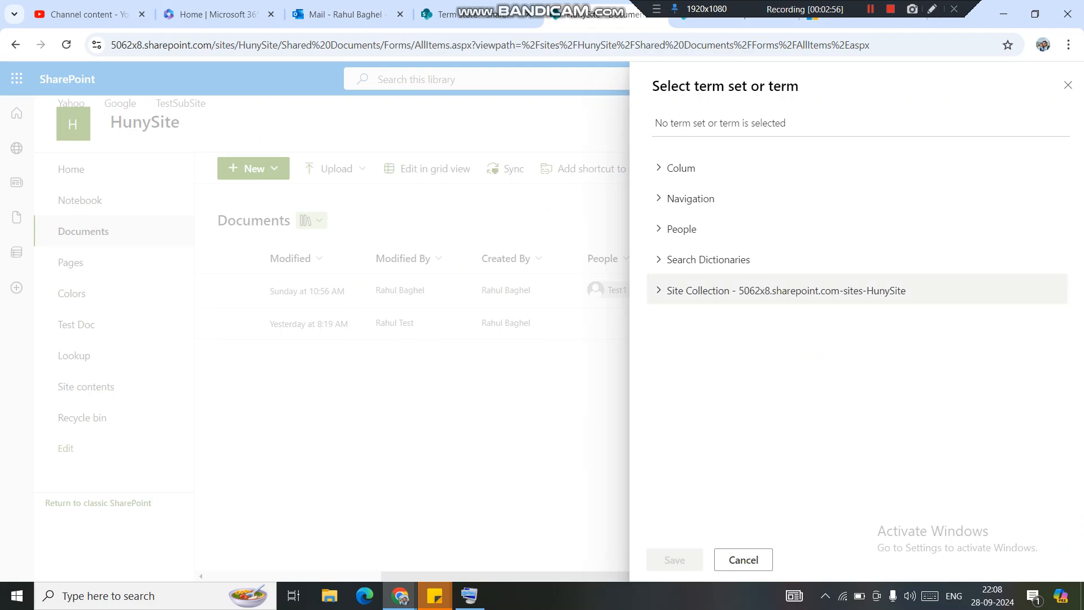
Step: Check the HunySite site collection group for term sets, and cancel the term selection and the column creation
left_click(785, 290)
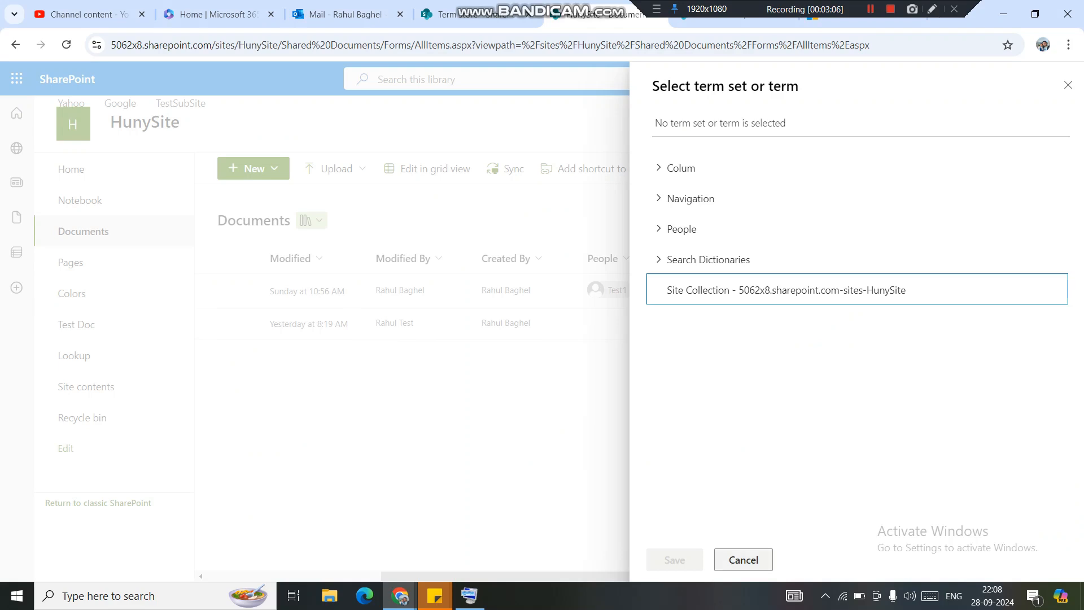
left_click(744, 560)
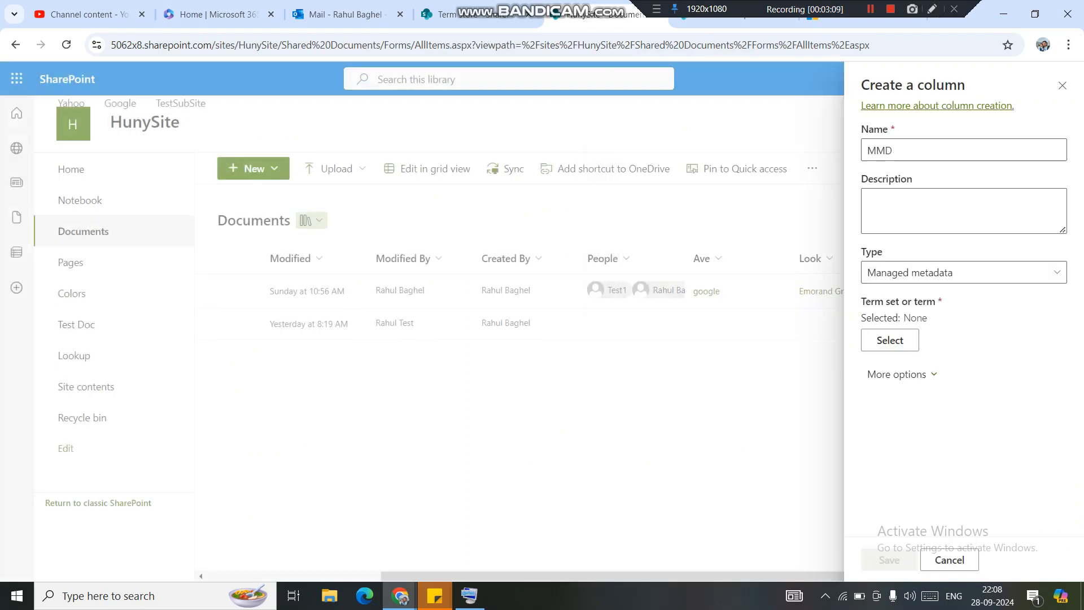
left_click(949, 560)
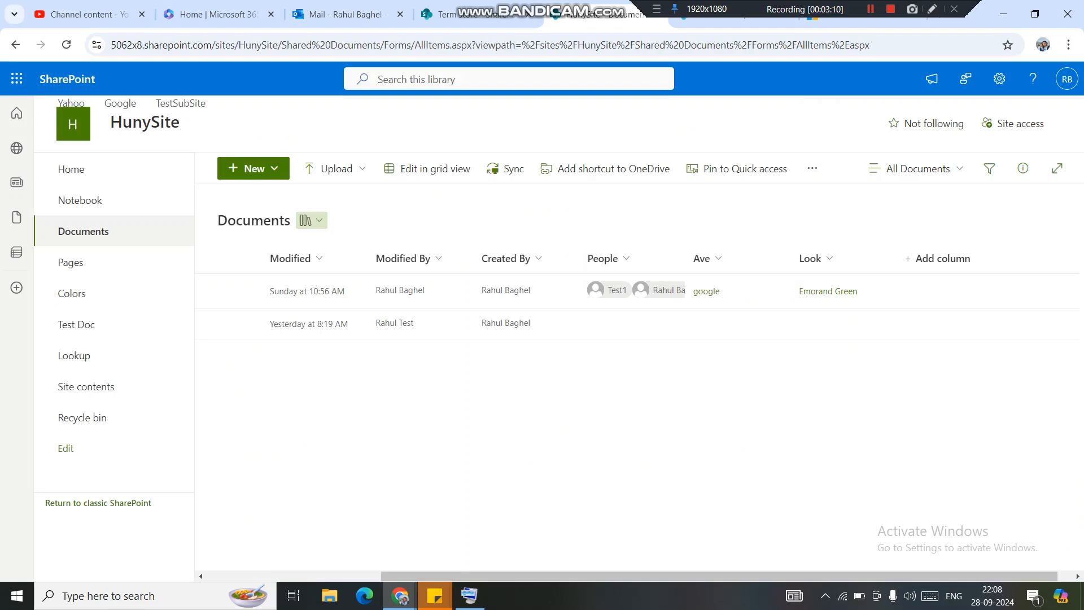
Step: Open term store management from the full site settings of HunySite
left_click(999, 79)
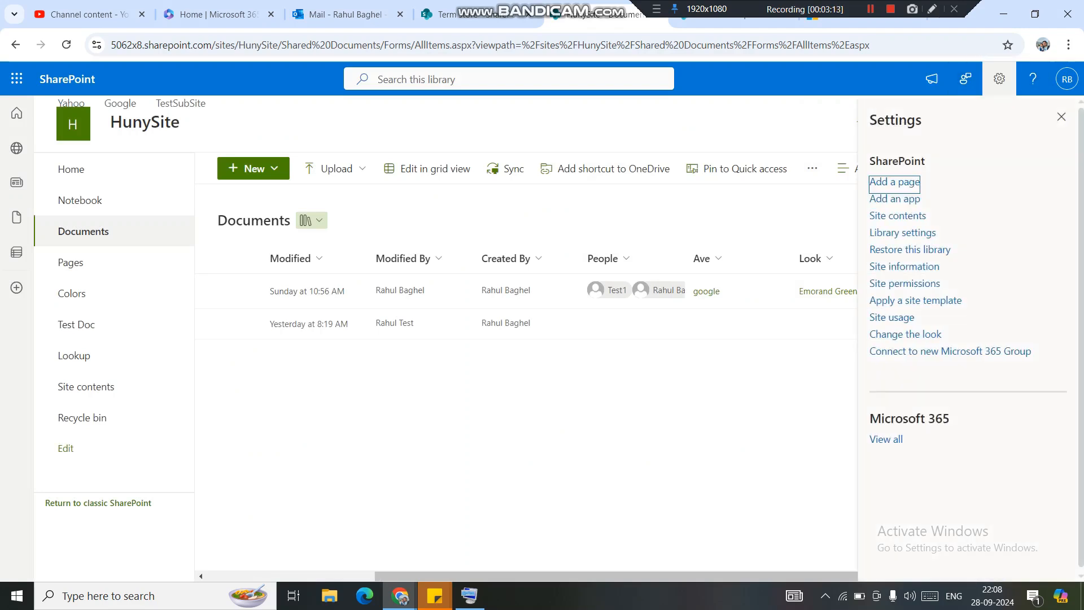
left_click(905, 266)
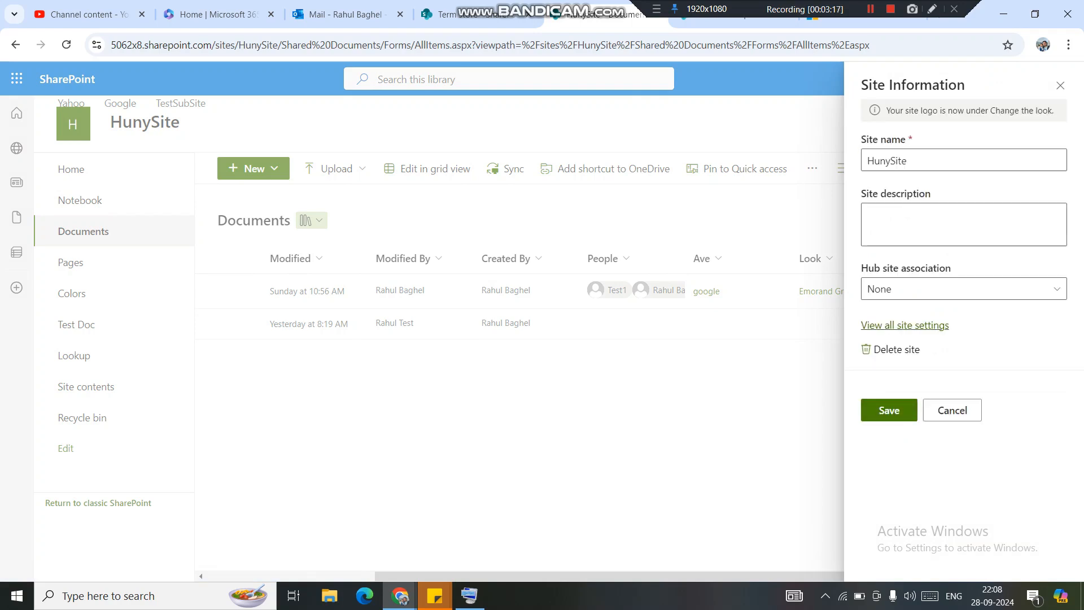
left_click(904, 326)
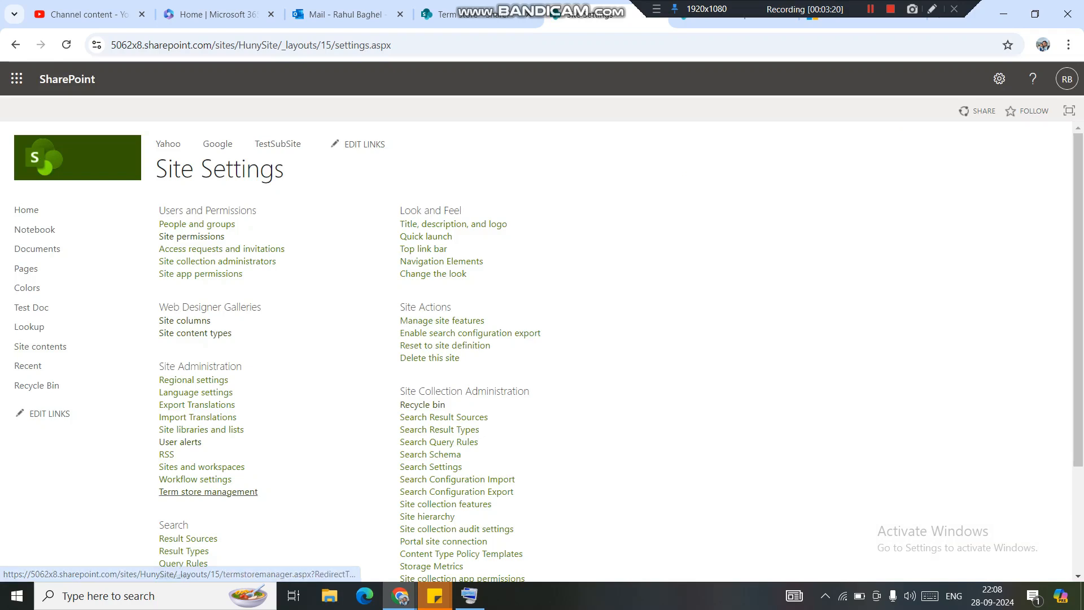
left_click(209, 492)
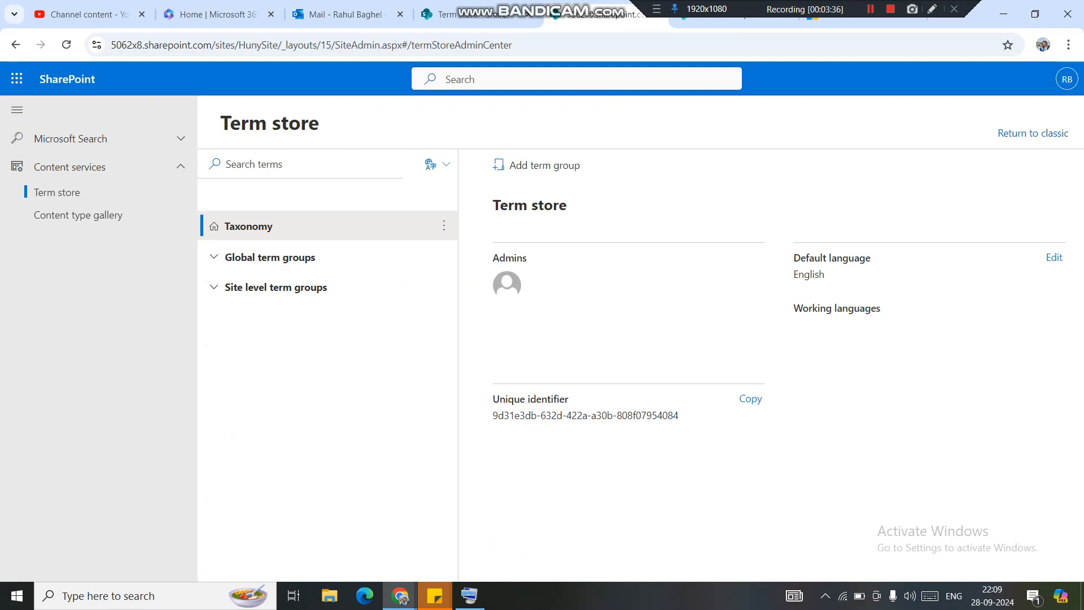
Step: Examine the global term groups and expand the site level term groups
left_click(214, 287)
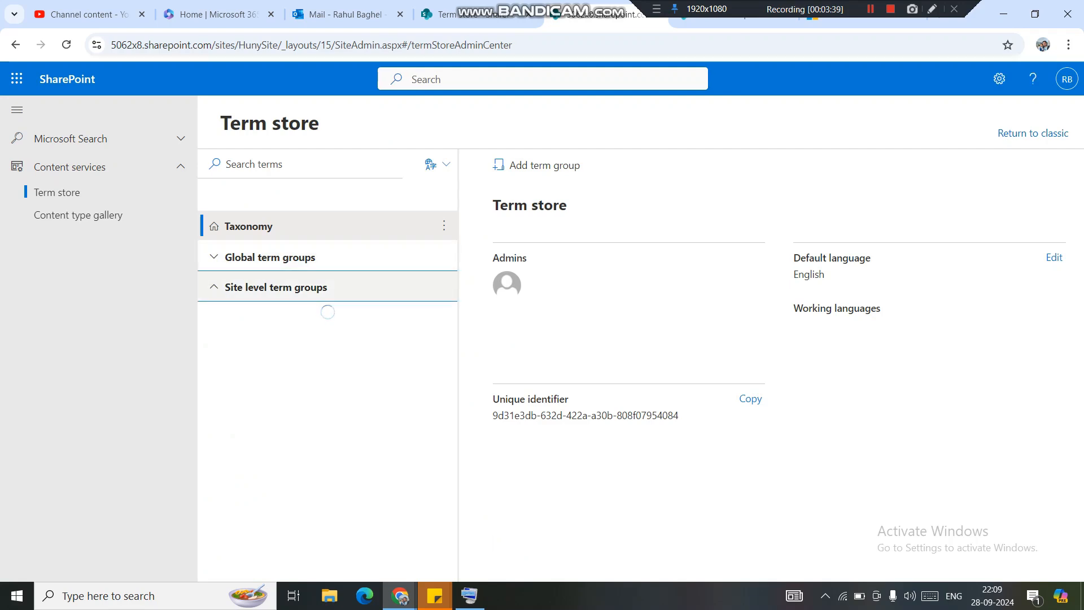
left_click(214, 257)
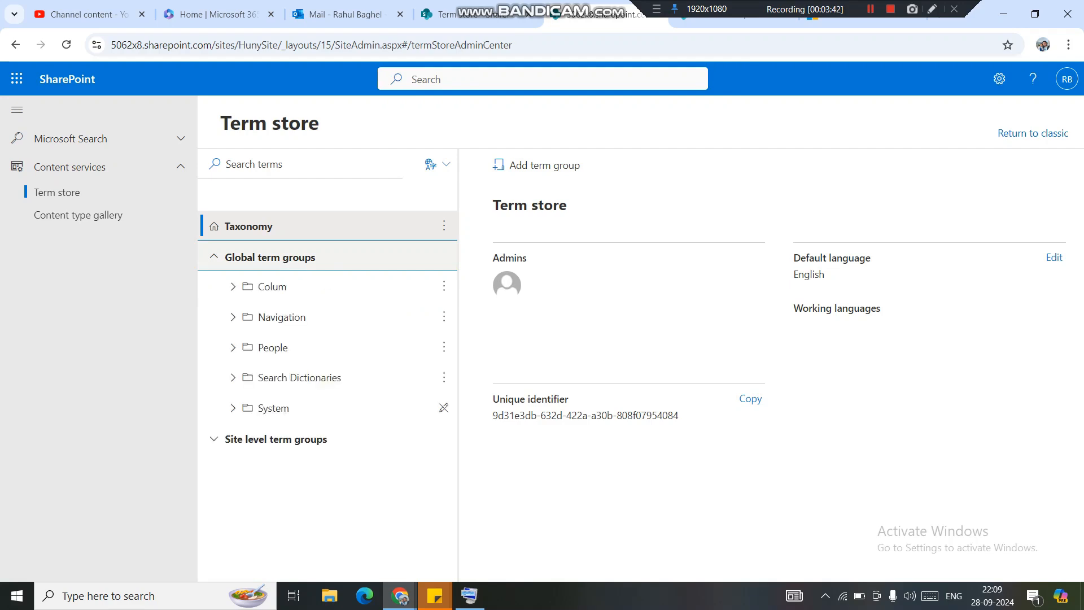
left_click(276, 439)
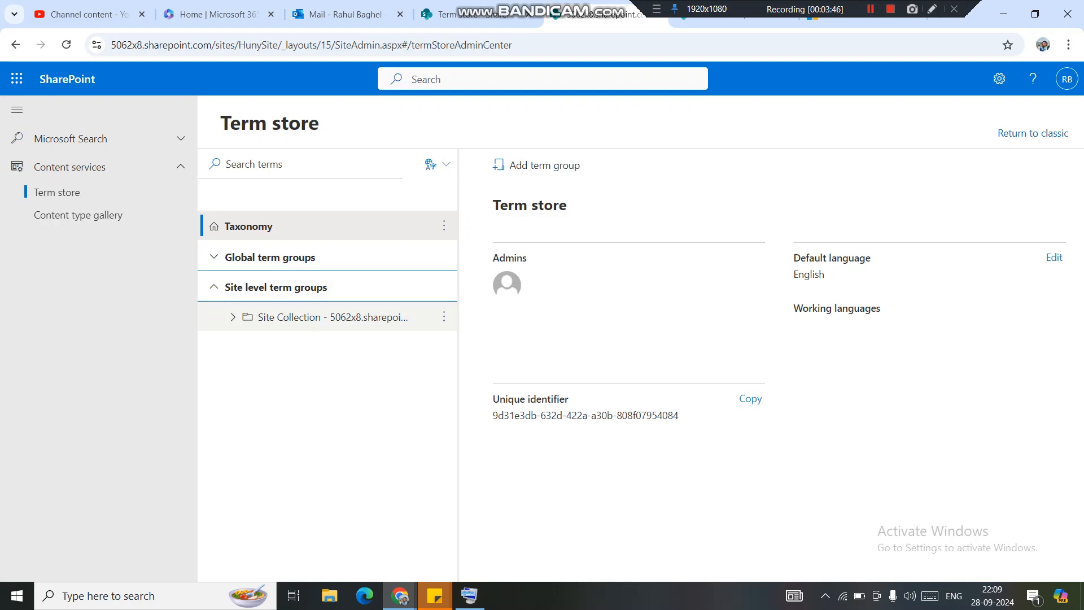
Step: Add a term set named MMD to the HunySite site collection term group
left_click(333, 317)
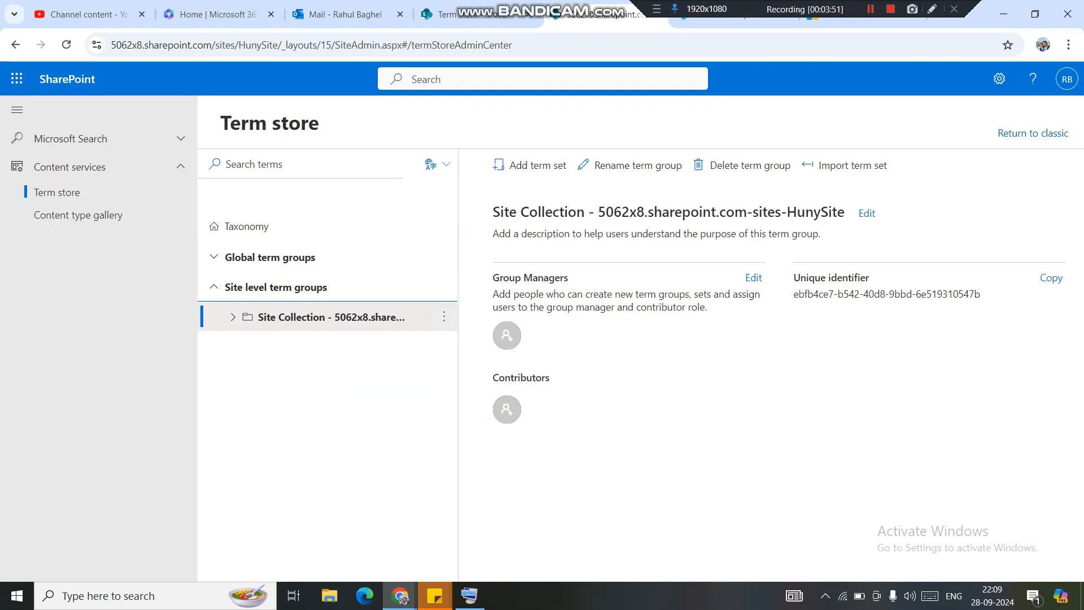
left_click(444, 316)
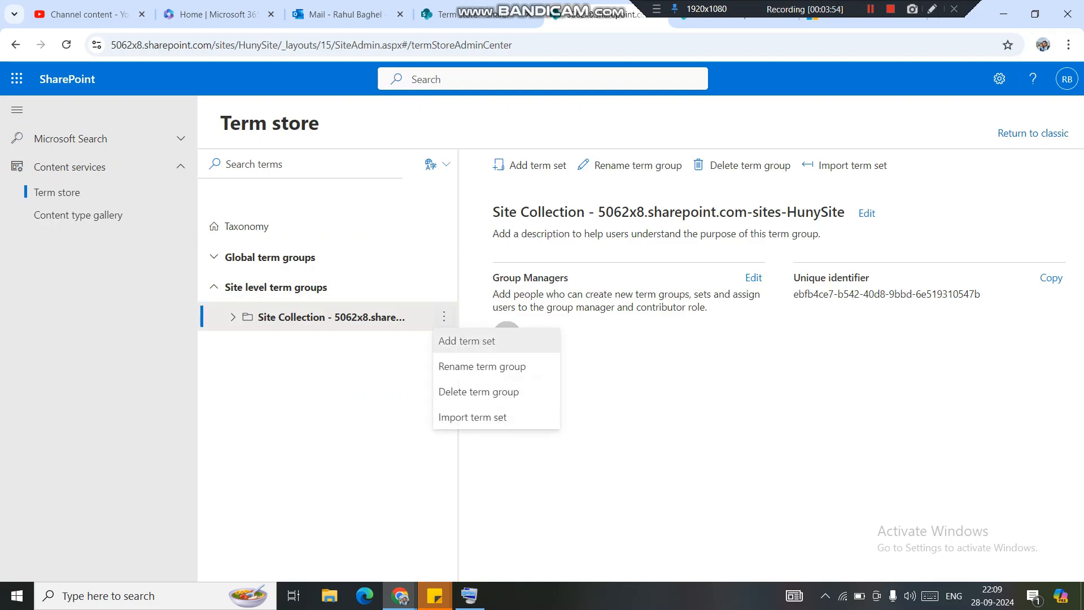
left_click(467, 341)
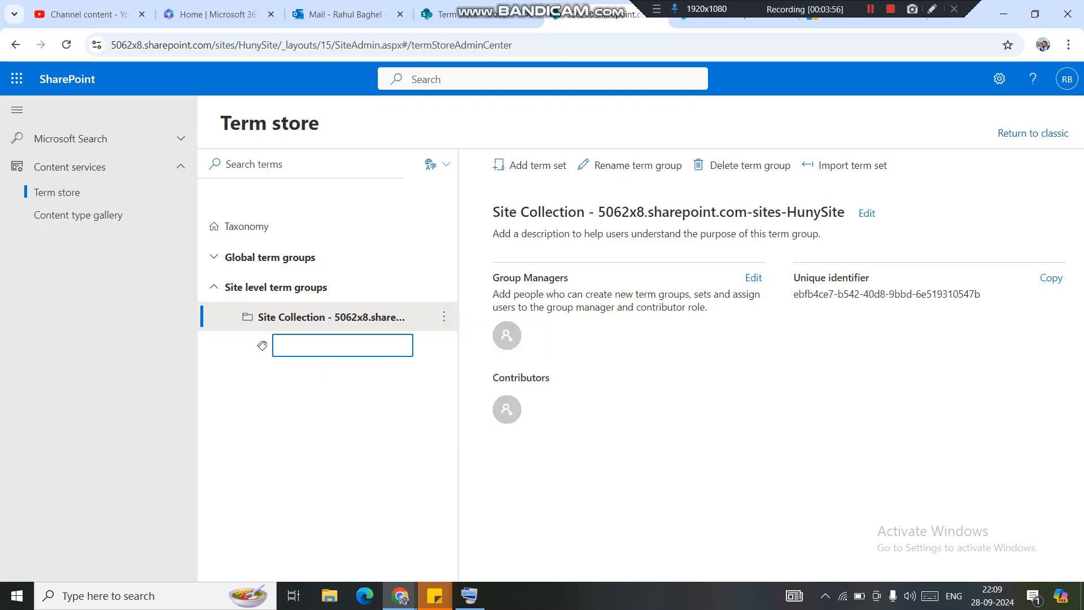
type("MMD")
key("Return")
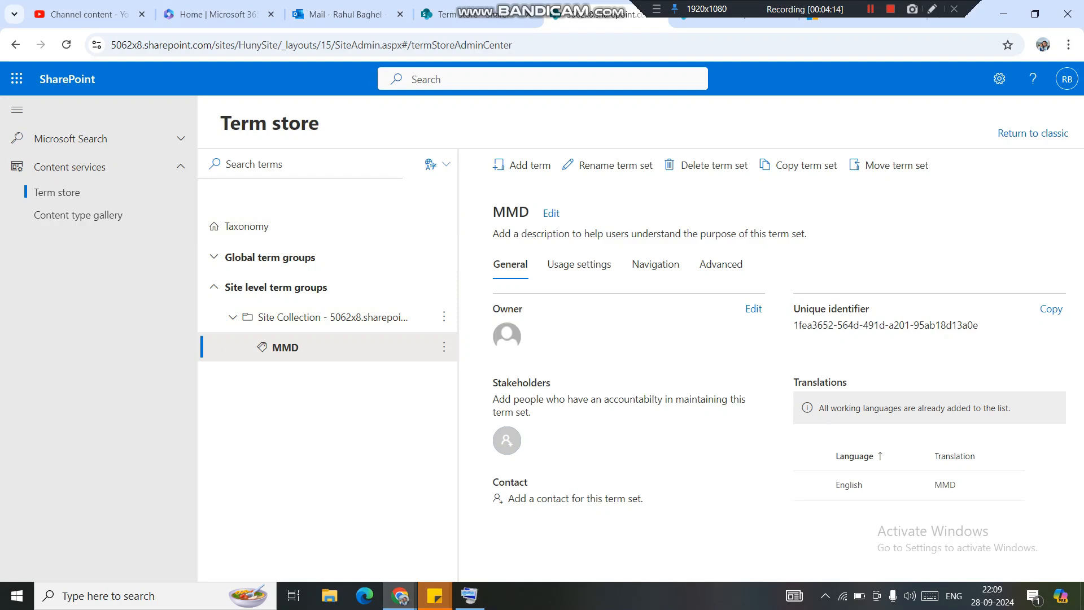
Step: Review the owner, stakeholders and contact properties of the MMD term set, and leave without saving
left_click(753, 309)
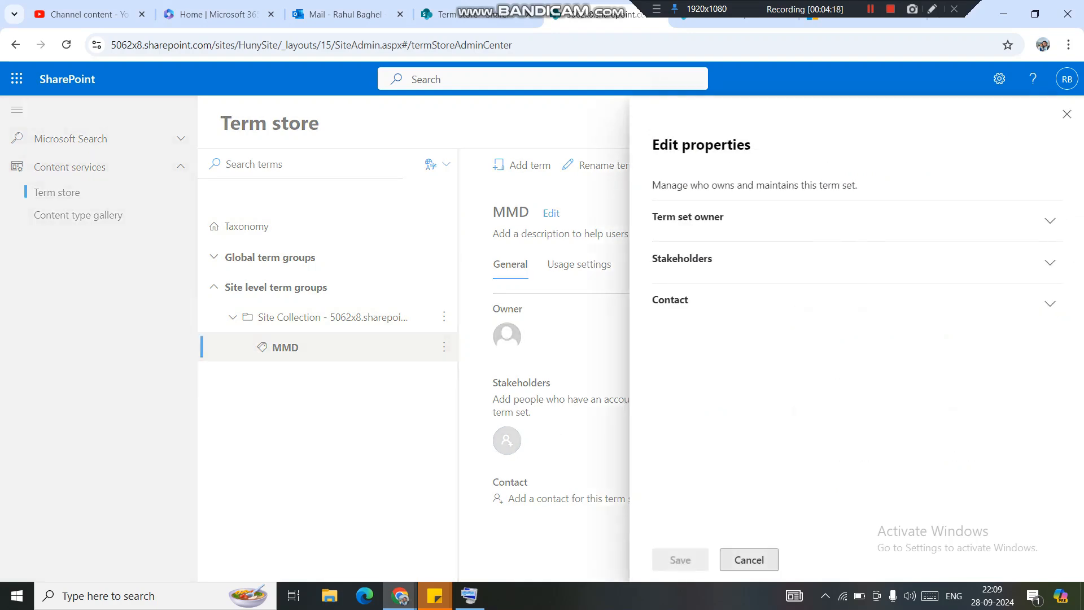
left_click(1051, 220)
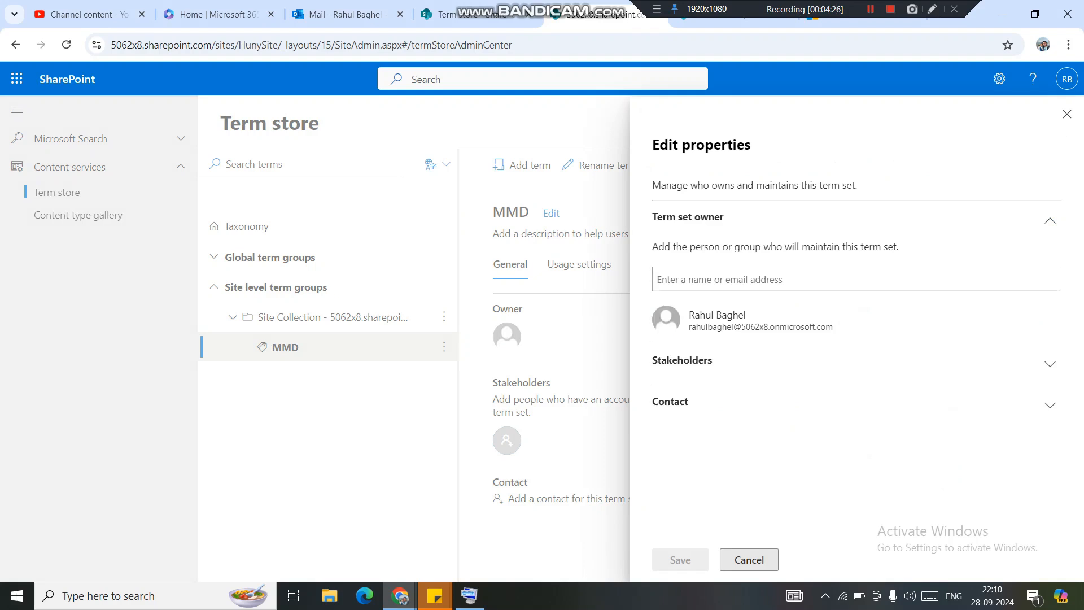
left_click(1051, 364)
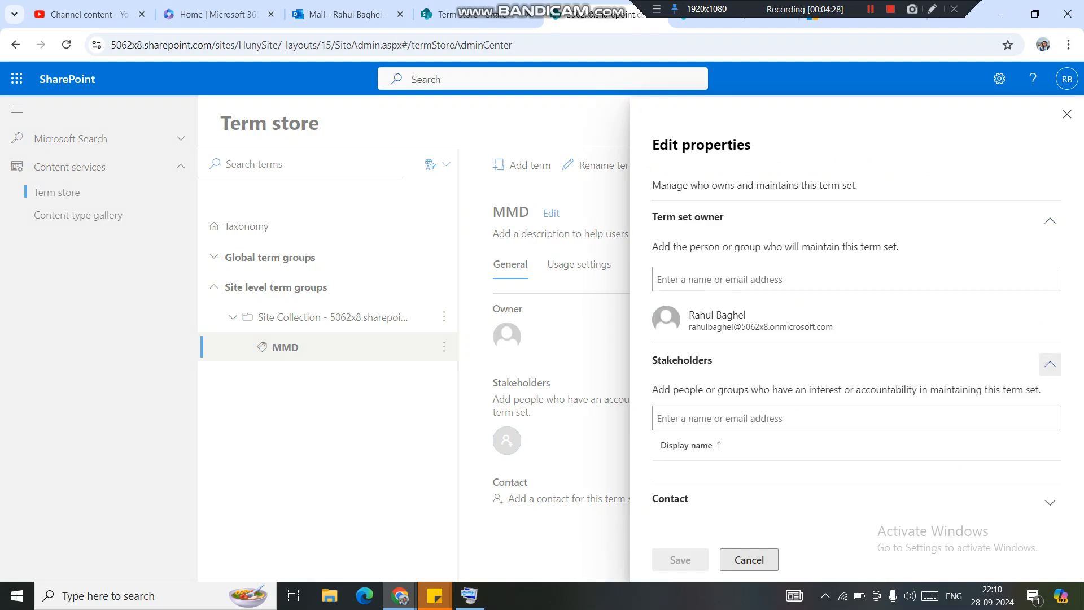
left_click(857, 418)
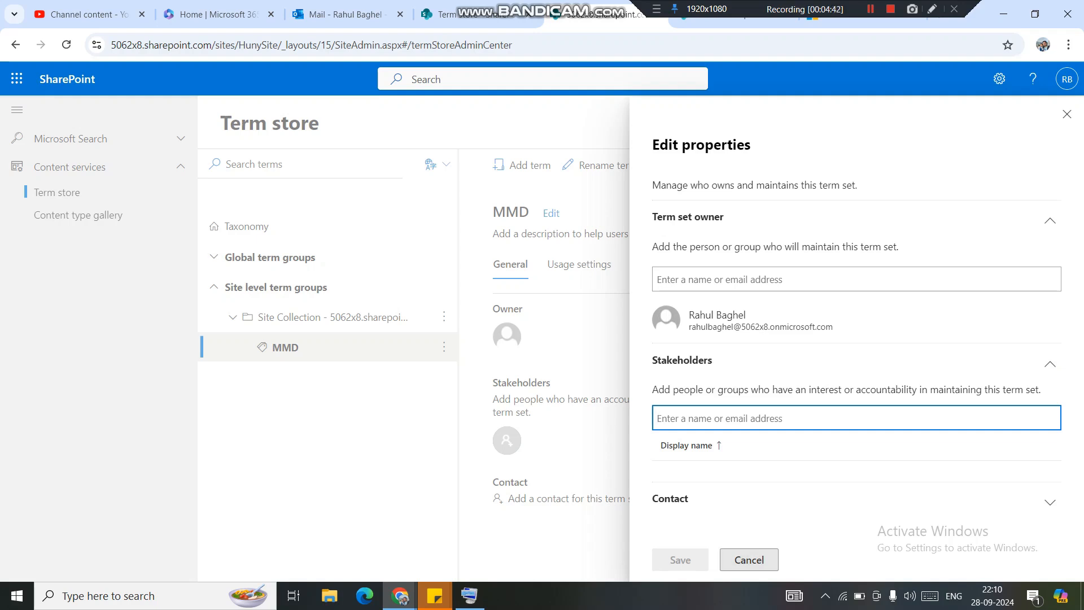
left_click(756, 279)
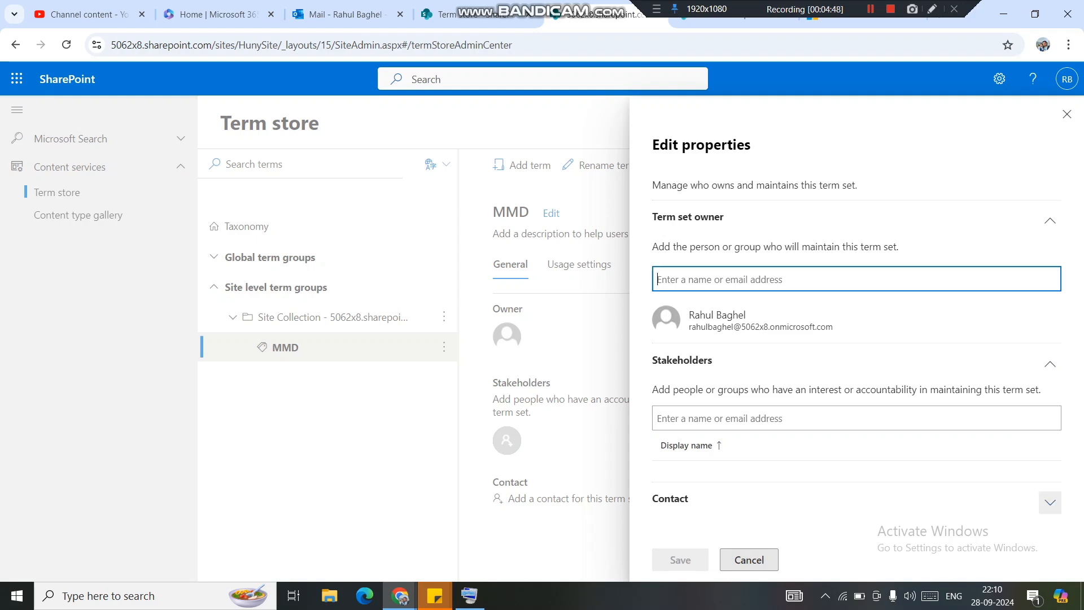
left_click(1050, 502)
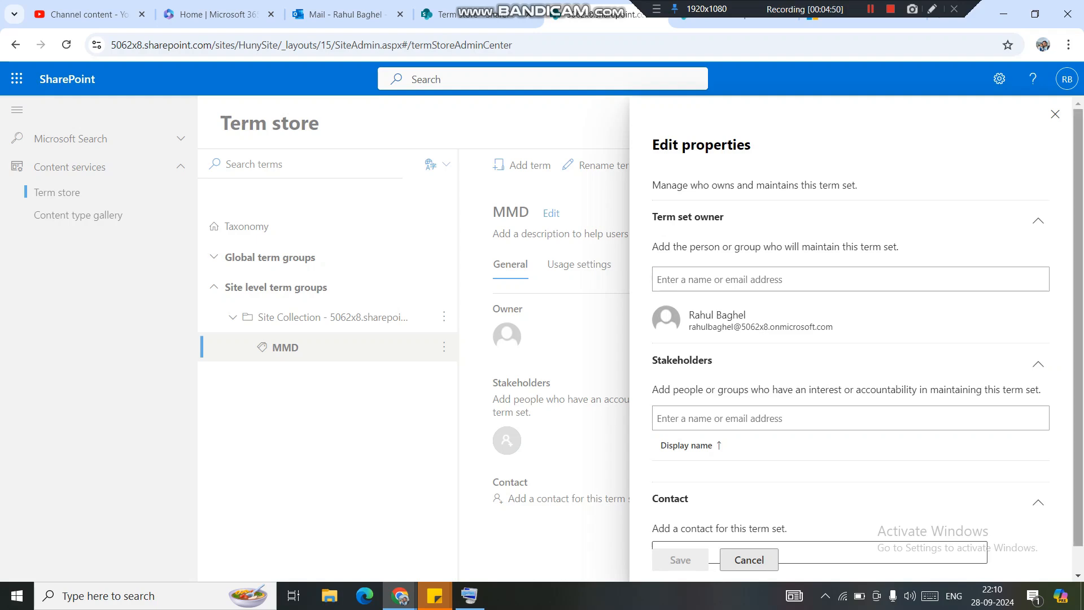
left_click_drag(1078, 500, 1078, 531)
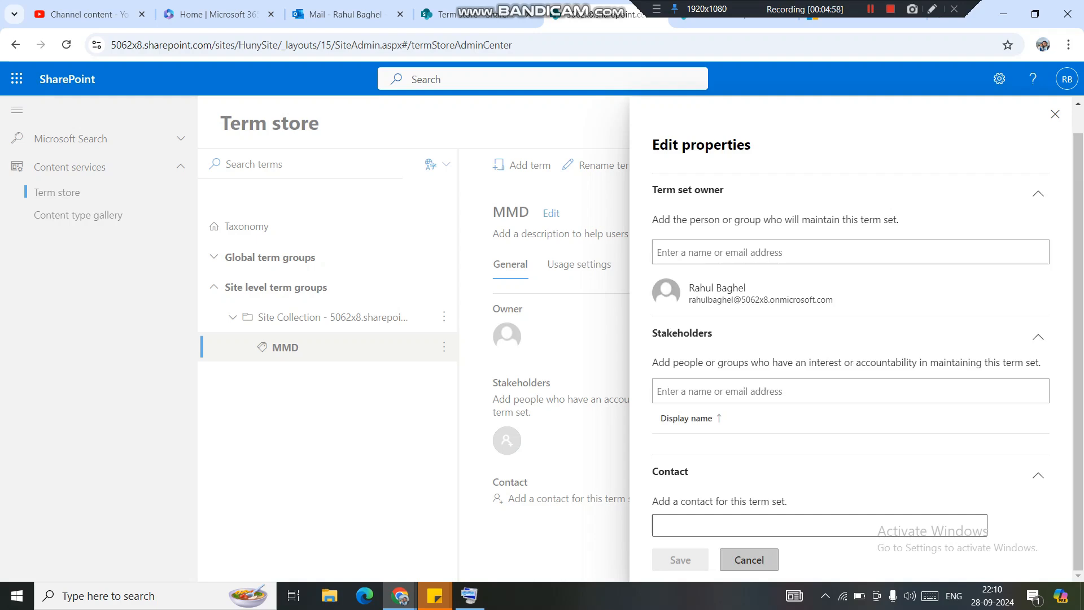
left_click(748, 560)
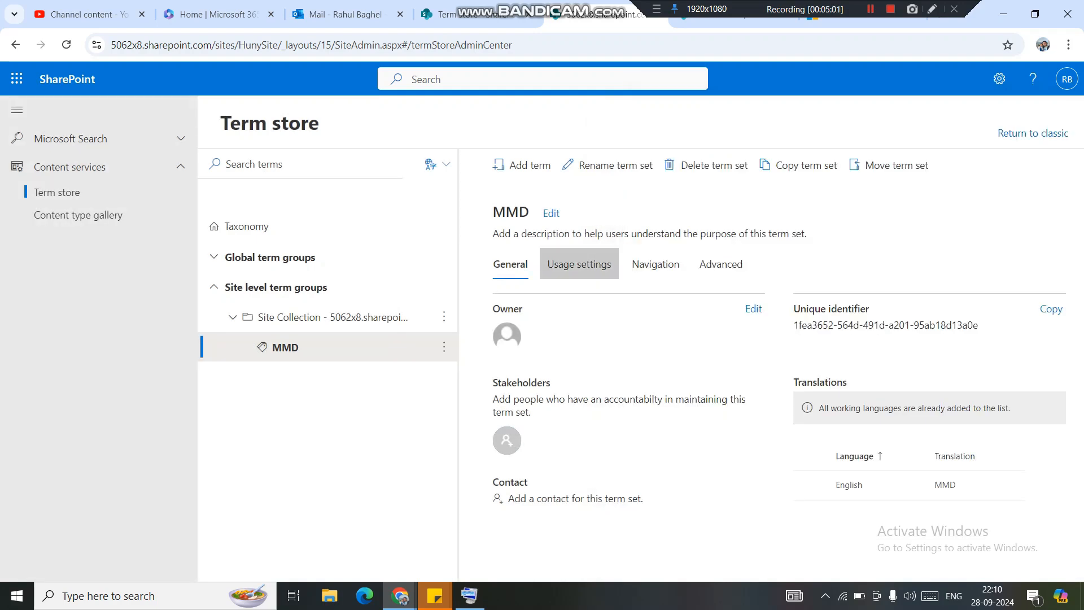
Step: Review the submission policy and tagging availability options of the MMD term set, and leave both without saving
left_click(579, 264)
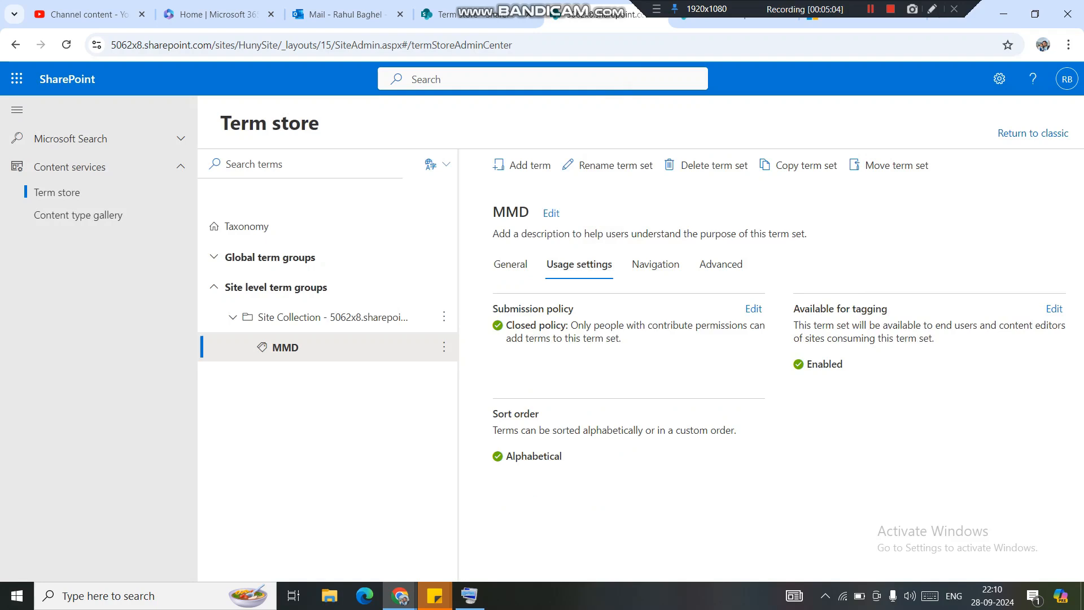
left_click_drag(493, 309, 575, 309)
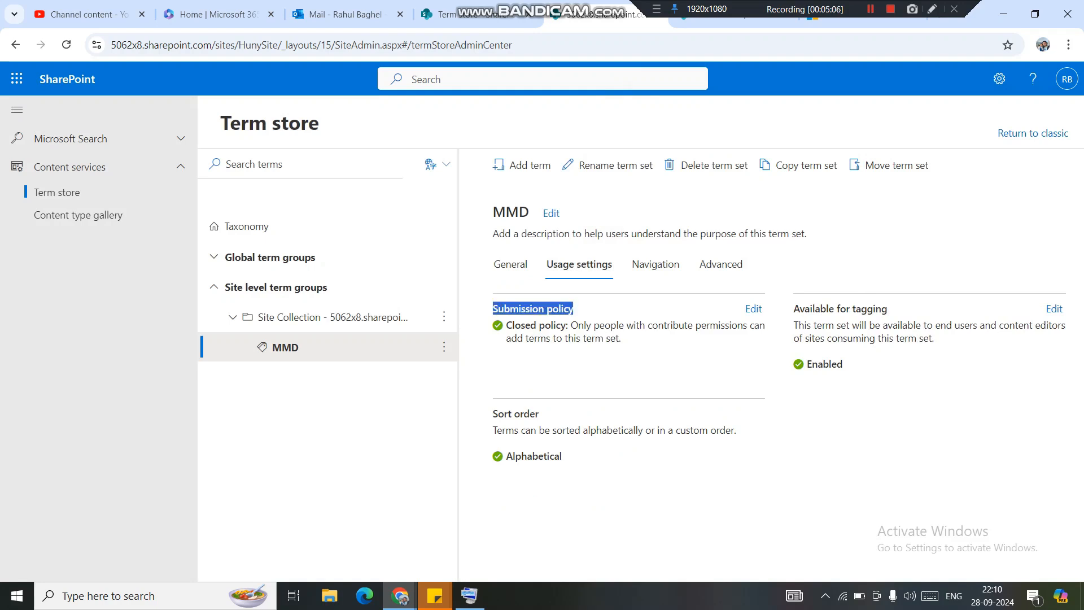
left_click(754, 309)
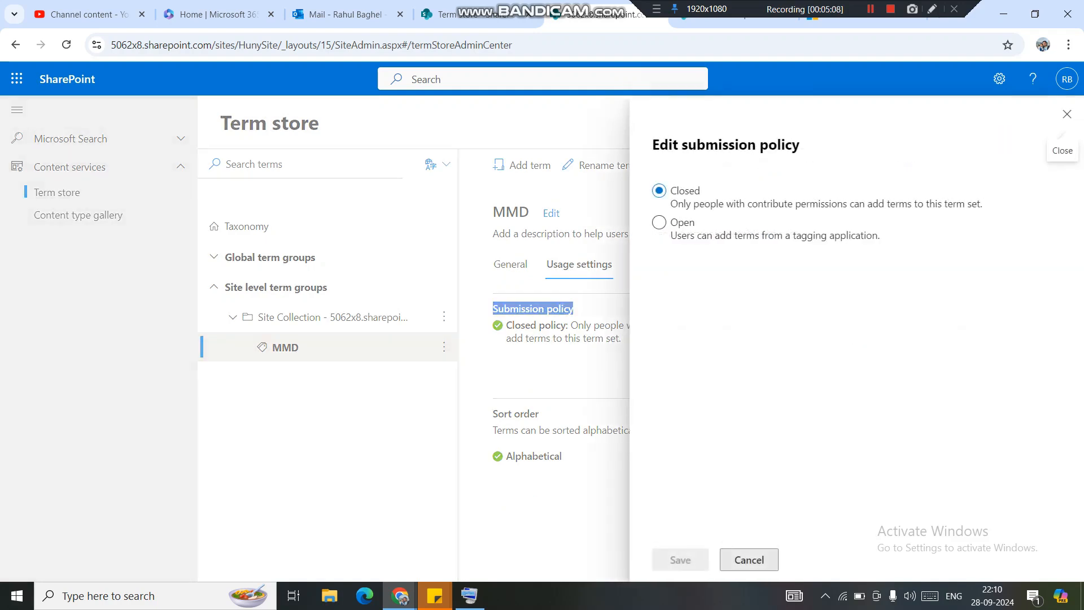
left_click(659, 222)
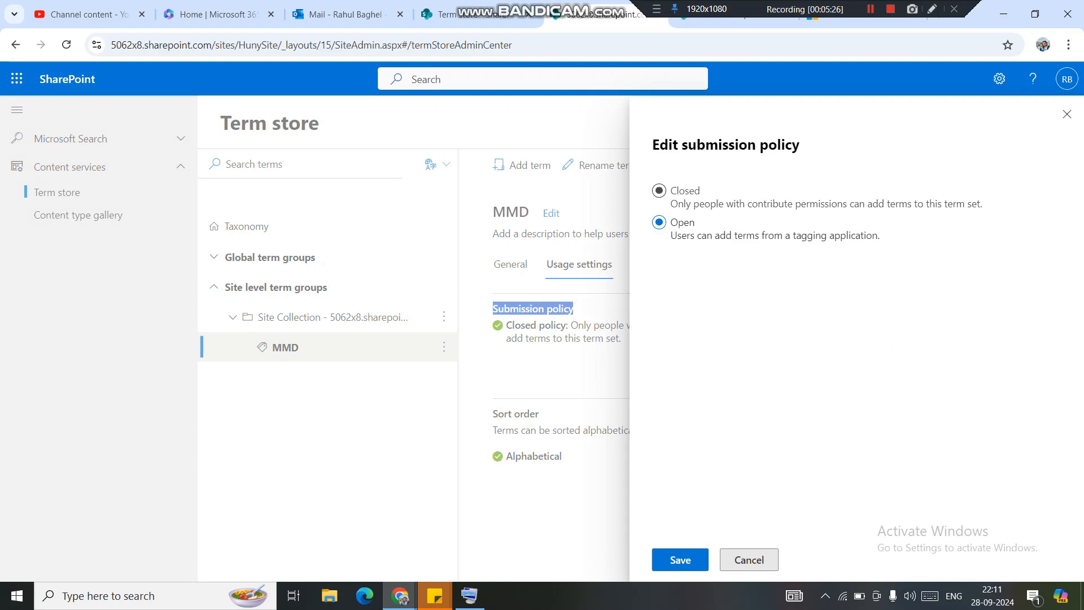
left_click_drag(800, 145, 792, 145)
left_click_drag(792, 145, 652, 146)
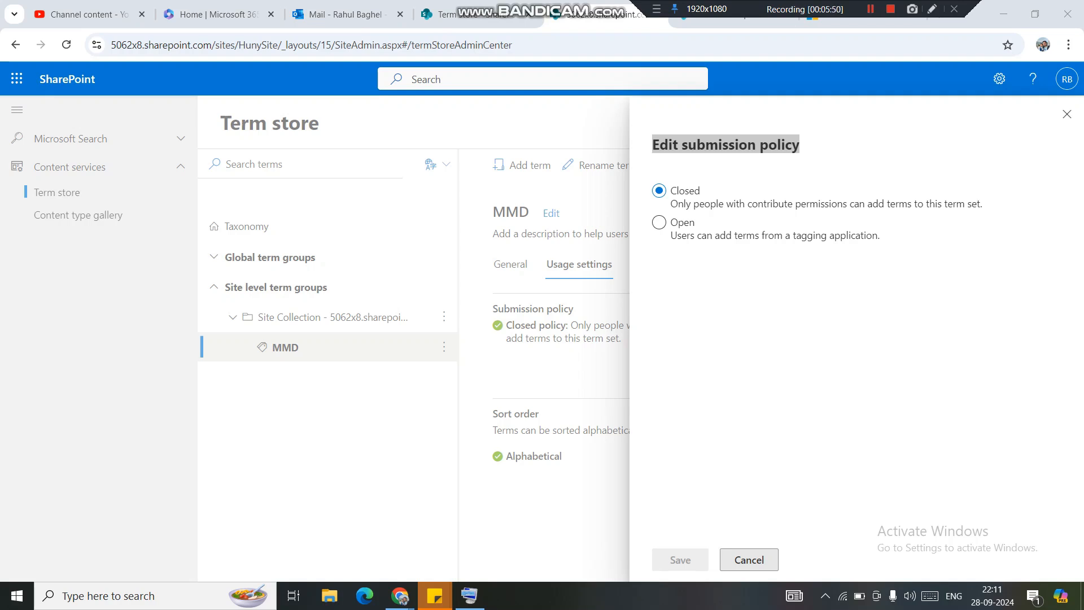
left_click(749, 560)
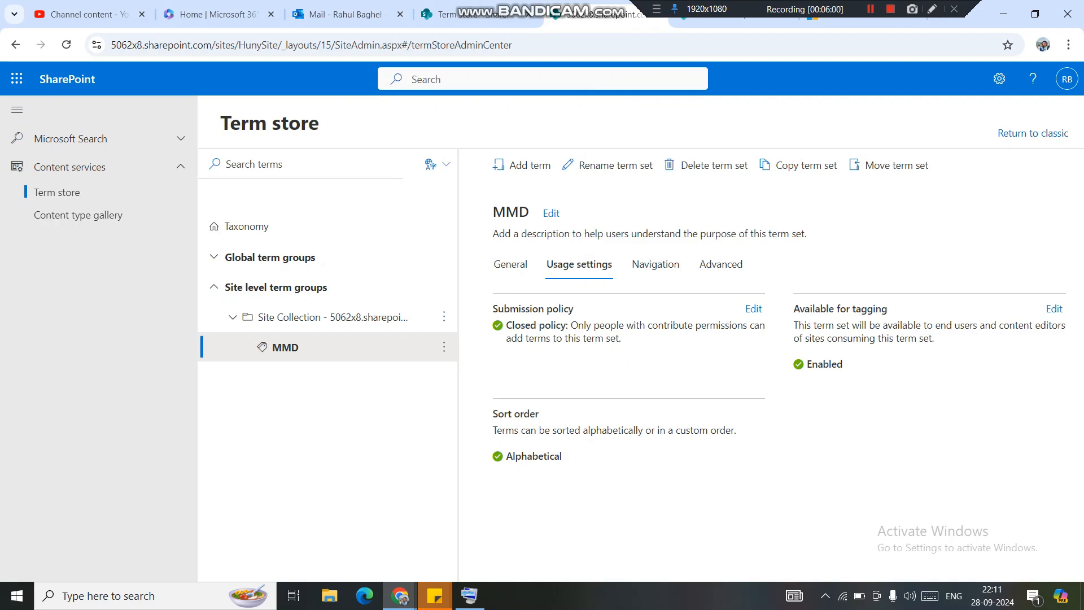
left_click(1054, 309)
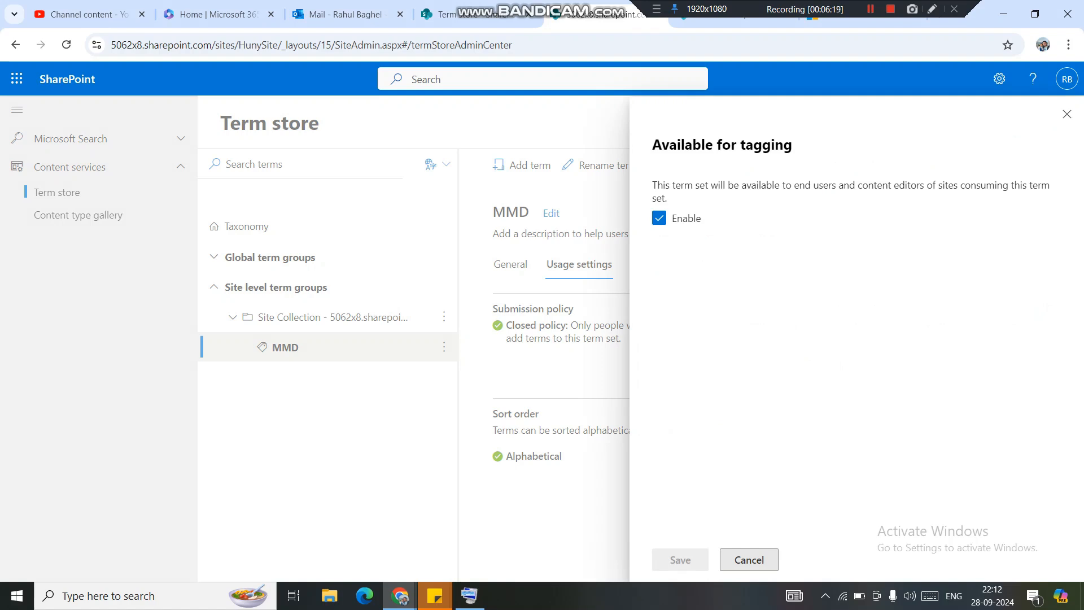
left_click(748, 560)
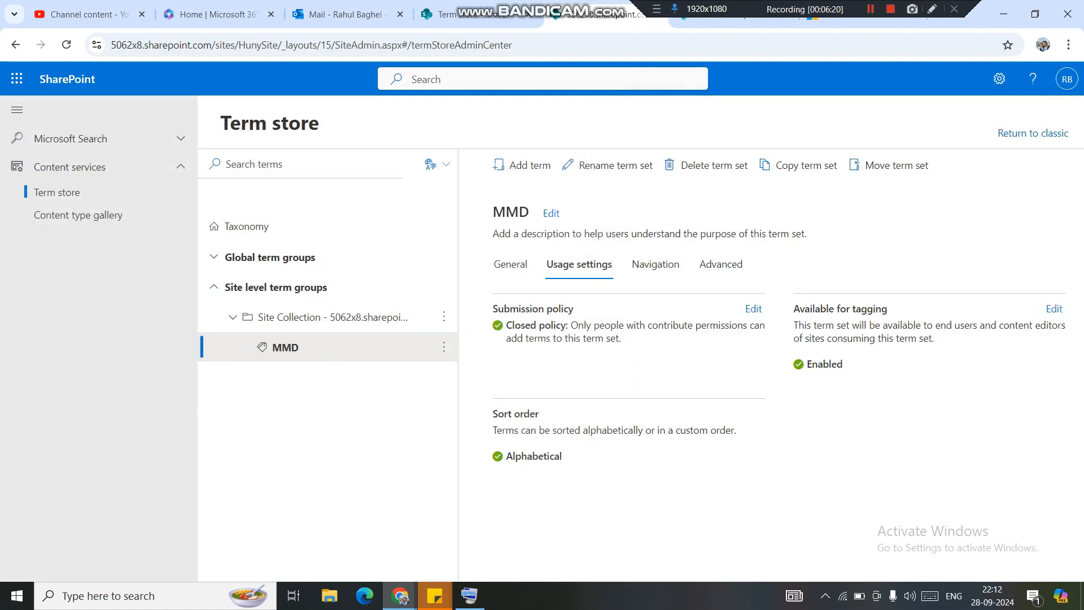
Step: Review the navigation and advanced settings of the MMD term set, including its XLIFF export and import translation options
left_click(655, 264)
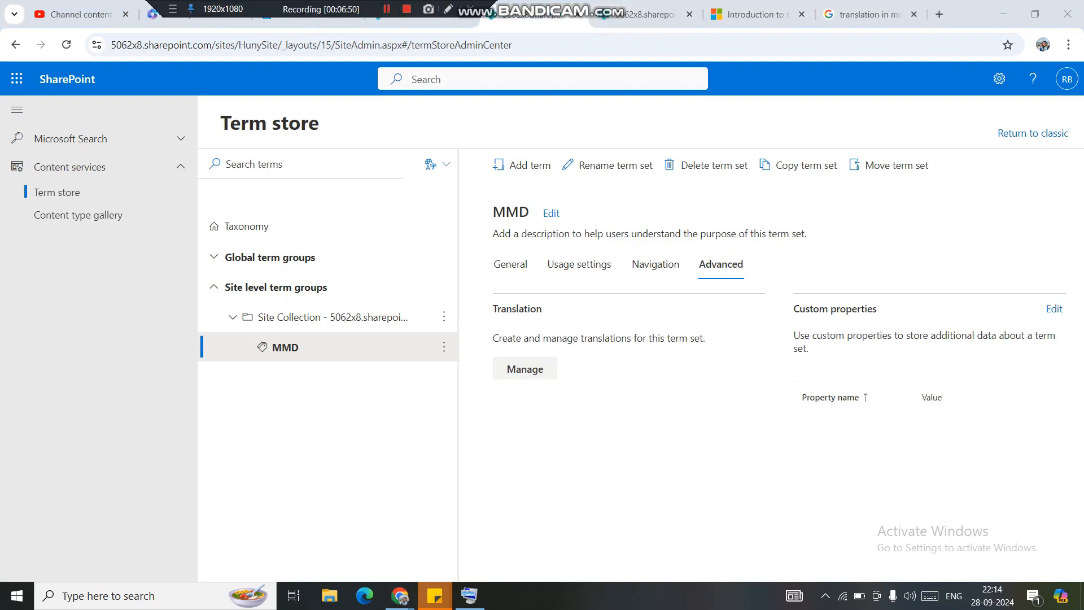
left_click_drag(494, 308, 706, 339)
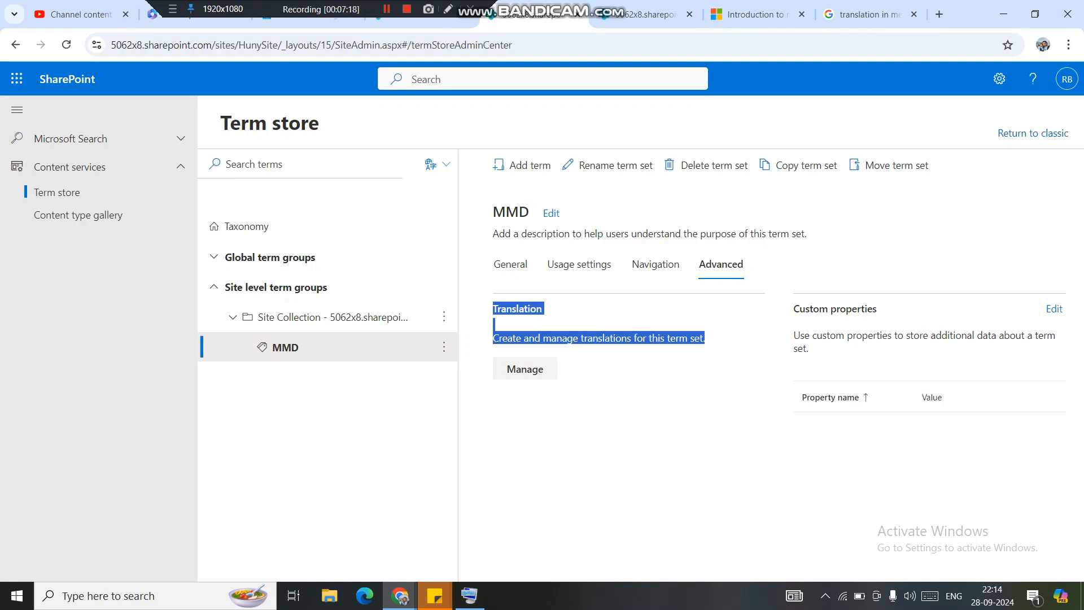
left_click(525, 369)
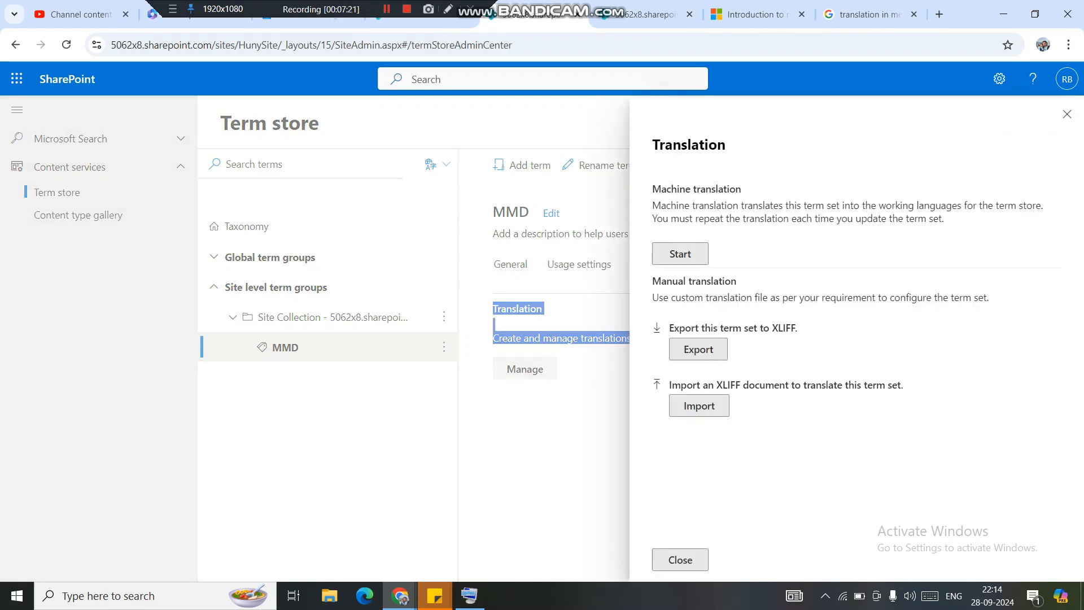
left_click_drag(797, 328, 668, 327)
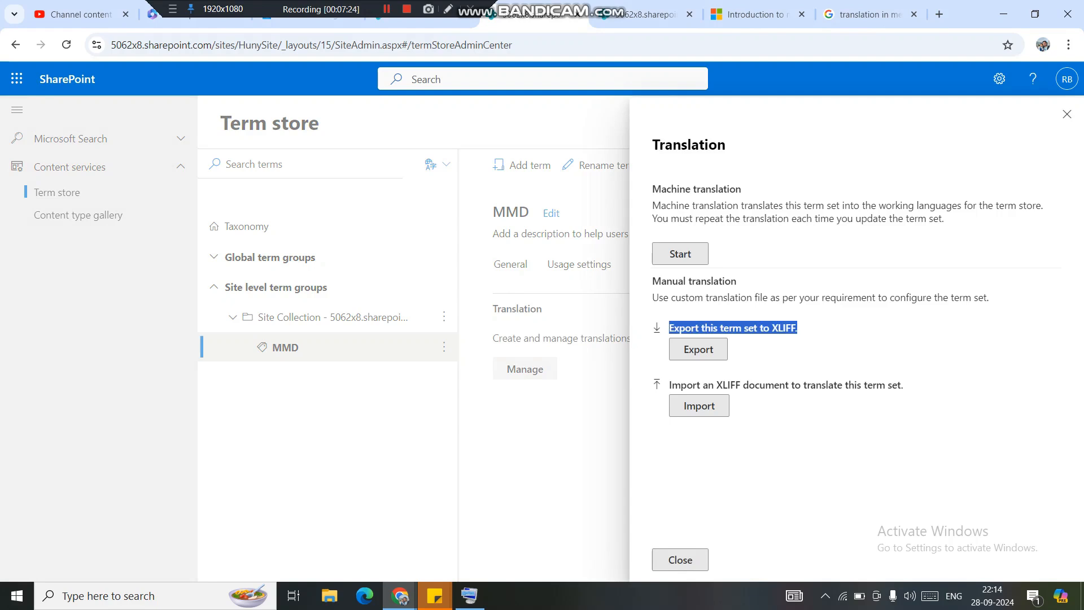
left_click_drag(903, 384, 652, 384)
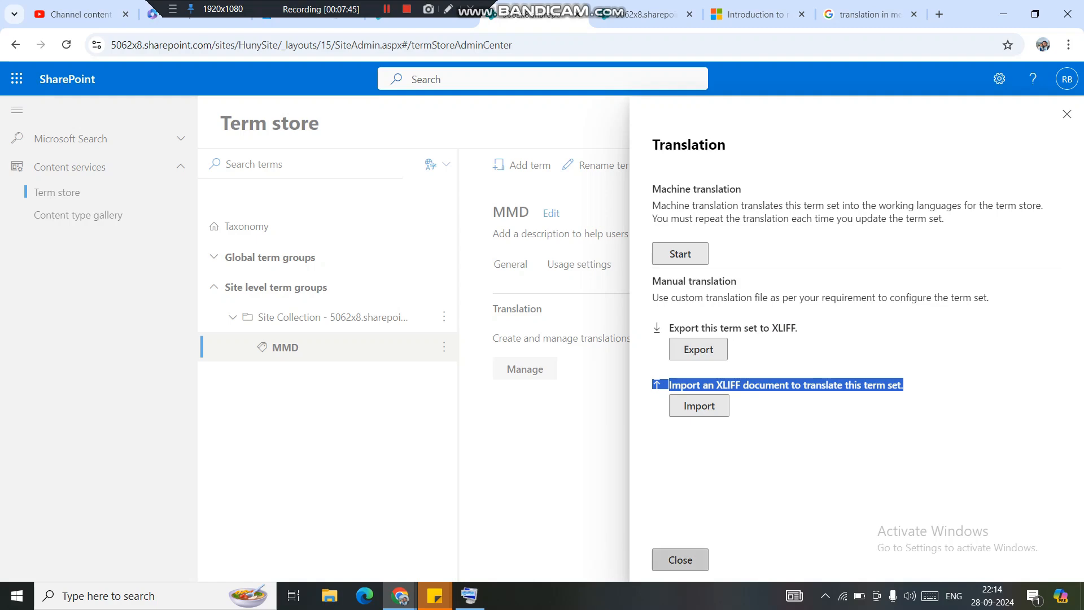
left_click(680, 560)
Step: Recheck the general, usage and navigation settings of the MMD term set without changing anything
left_click(510, 264)
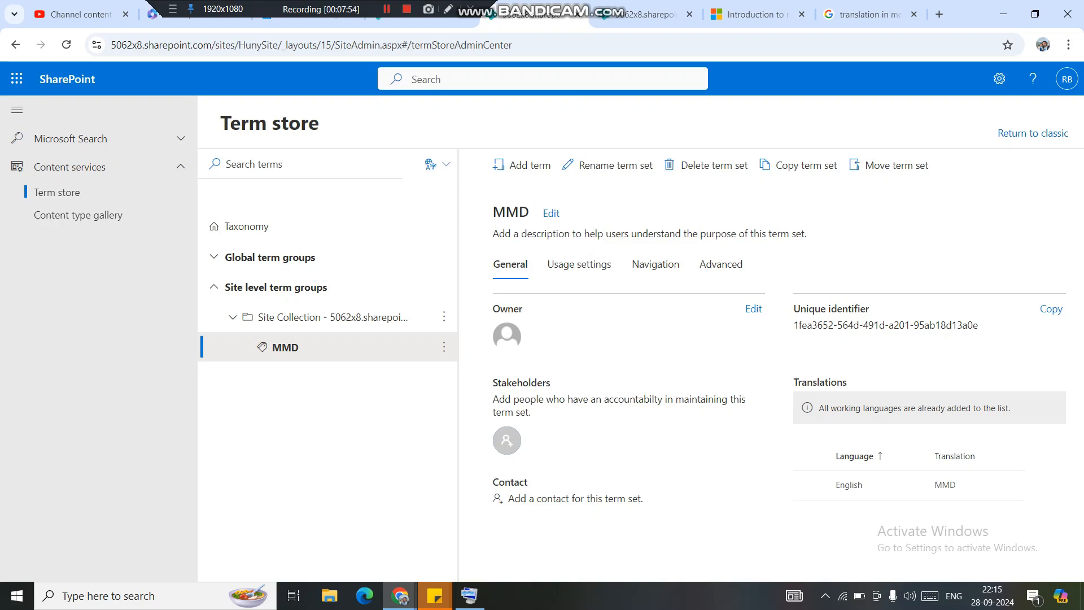
left_click(579, 264)
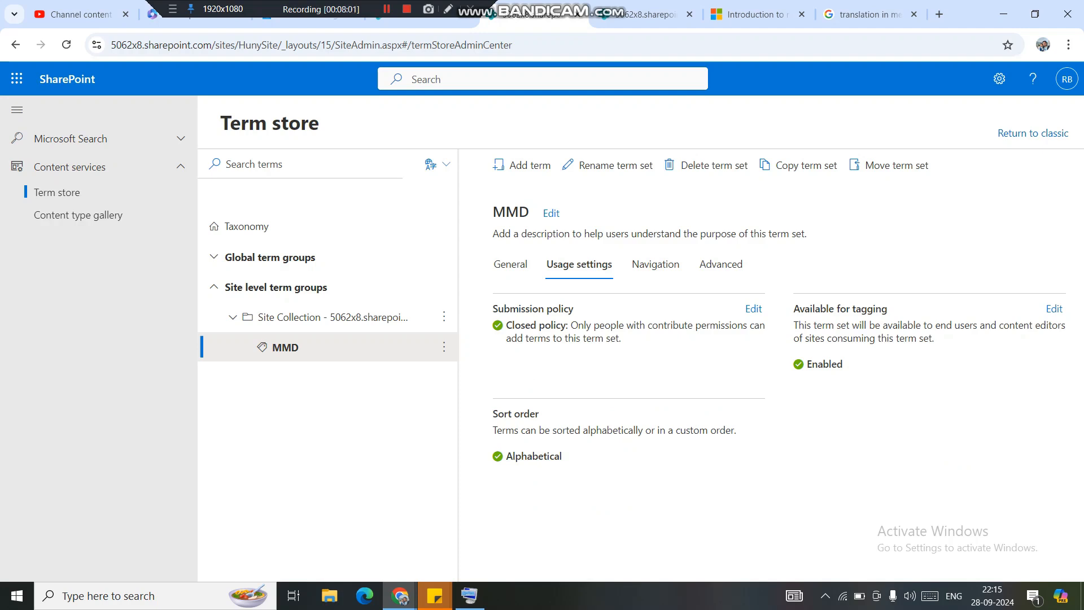
left_click(656, 264)
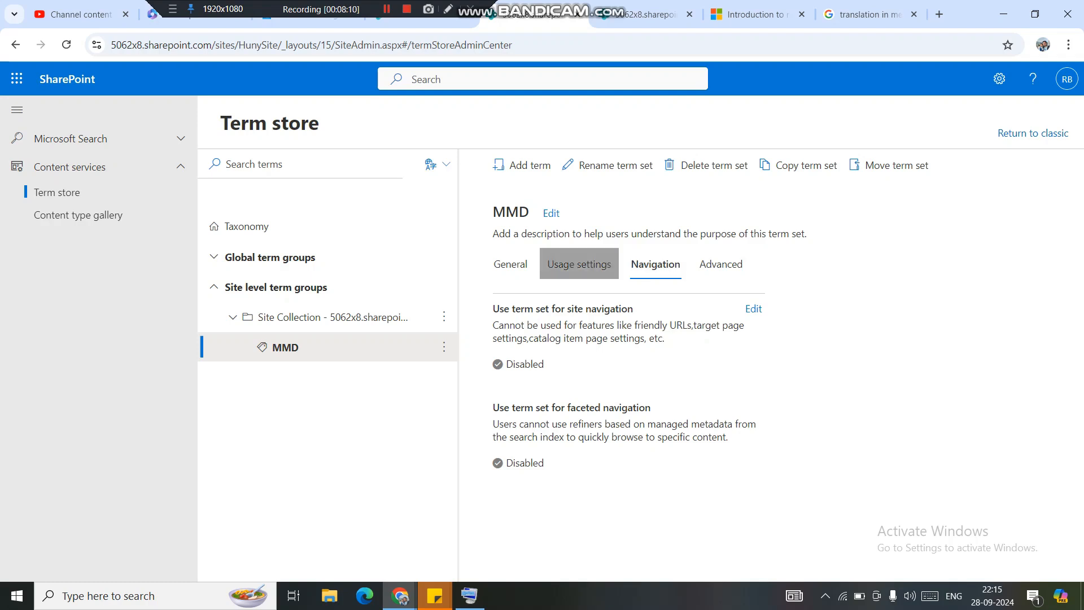
left_click(579, 264)
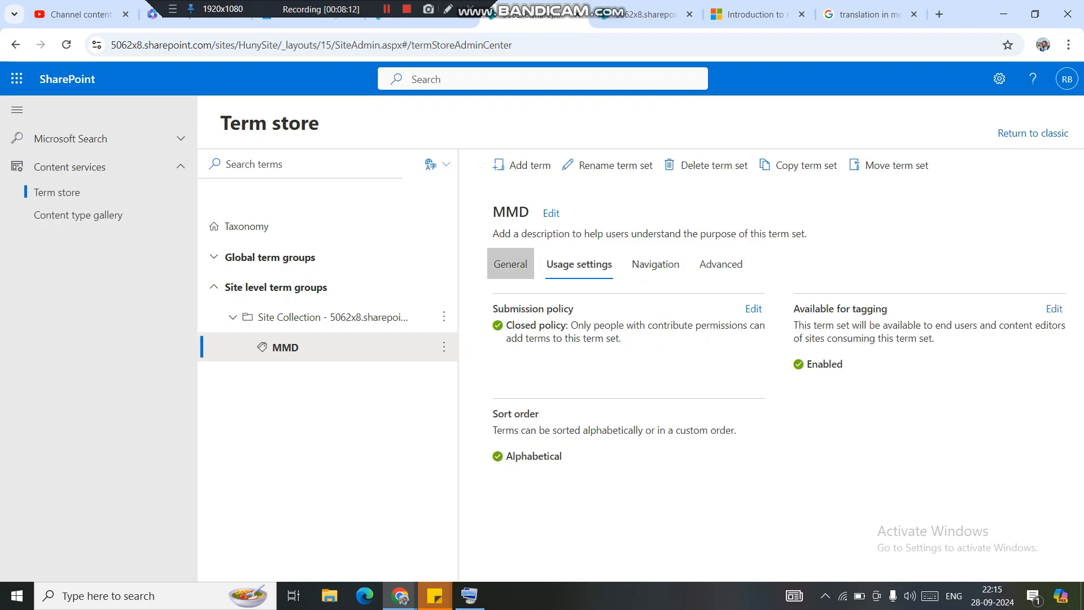
left_click(510, 264)
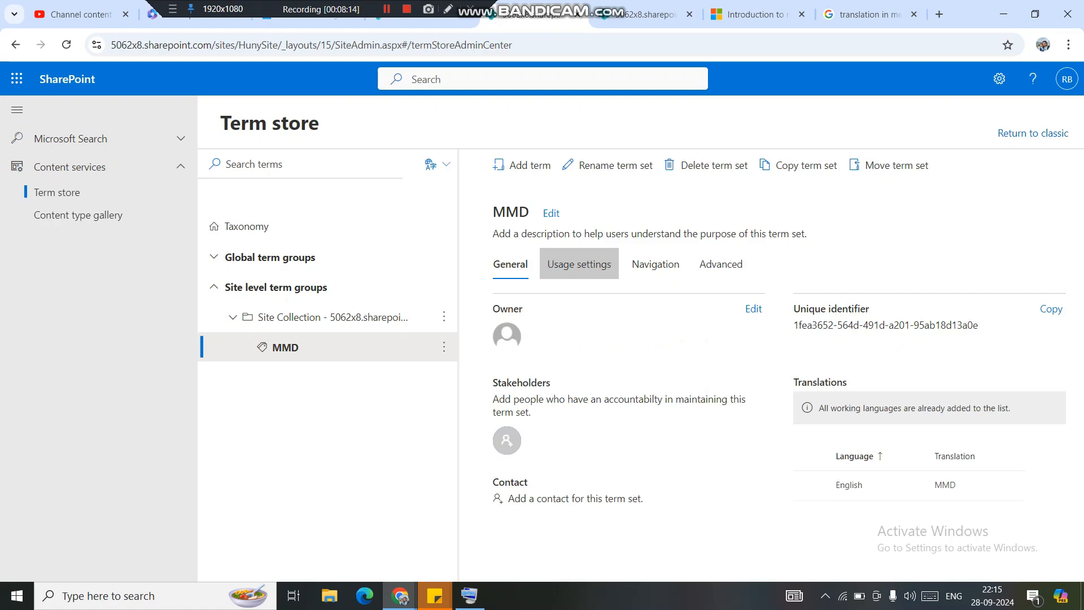
left_click(579, 264)
left_click(511, 264)
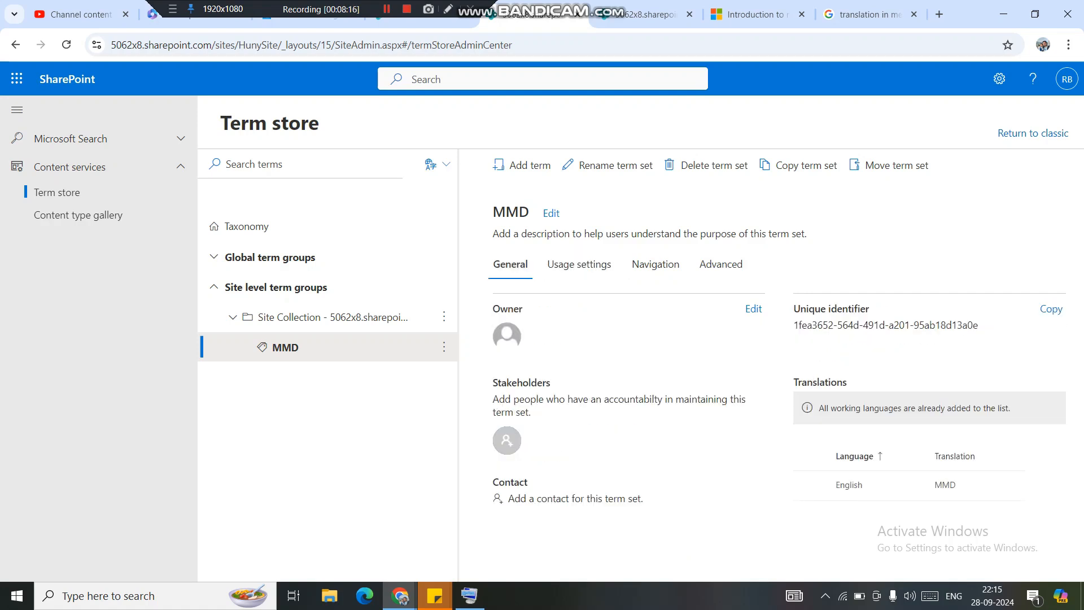
left_click_drag(327, 9, 350, 12)
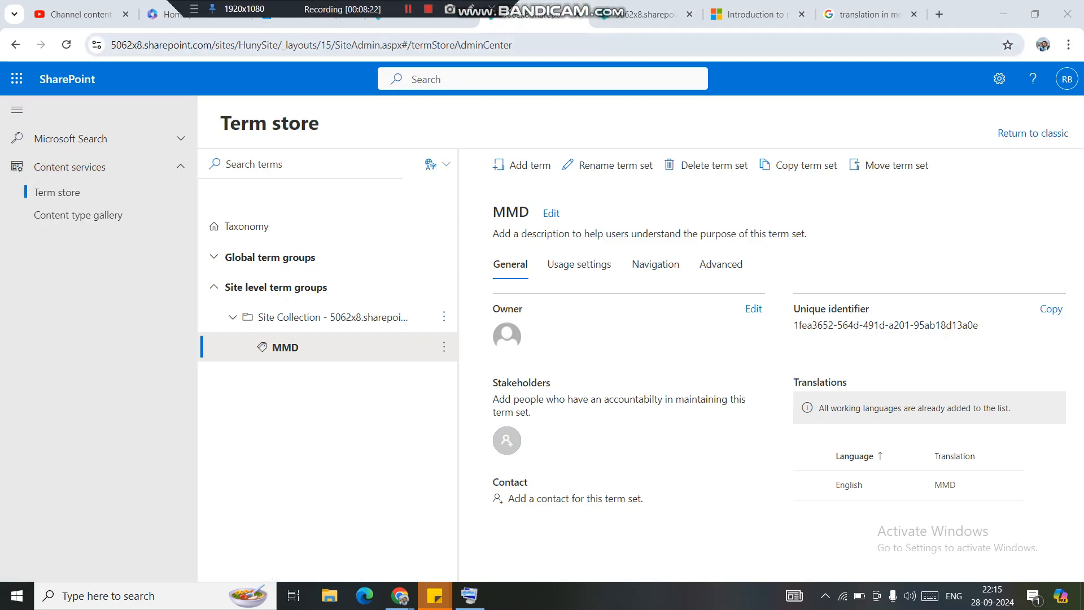
Step: Go to the HunySite home page and open its Documents library
left_click_drag(517, 45, 285, 45)
key("BackSpace")
key("BackSpace")
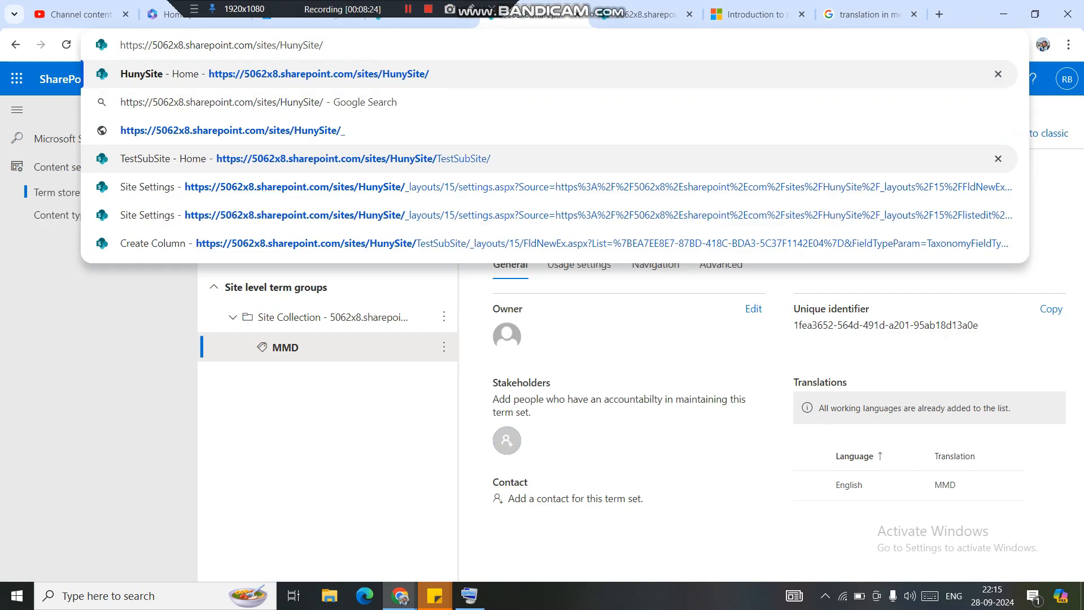
key("Return")
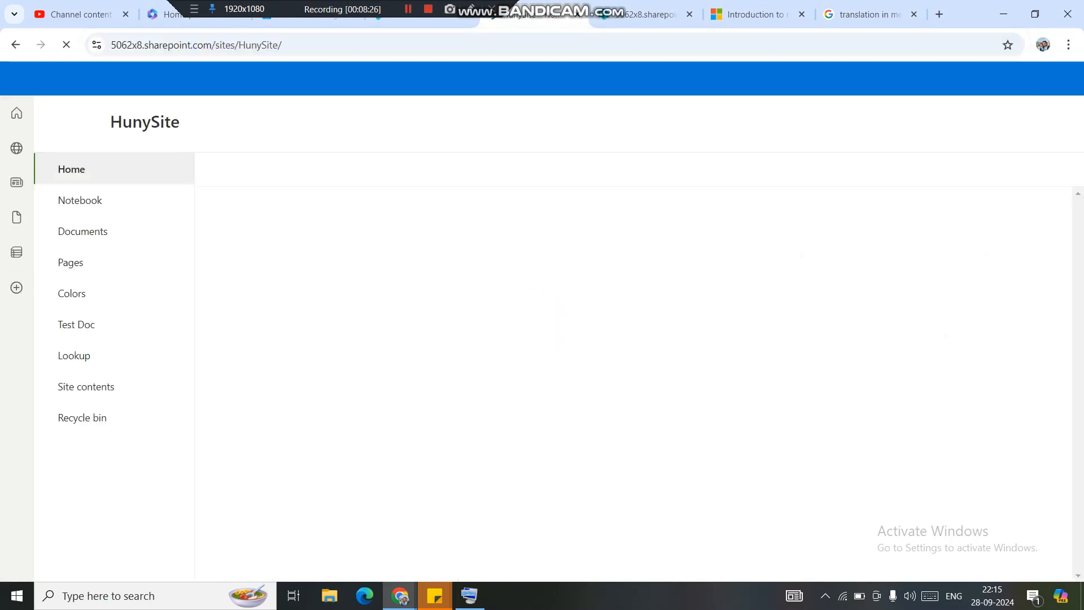
left_click(83, 231)
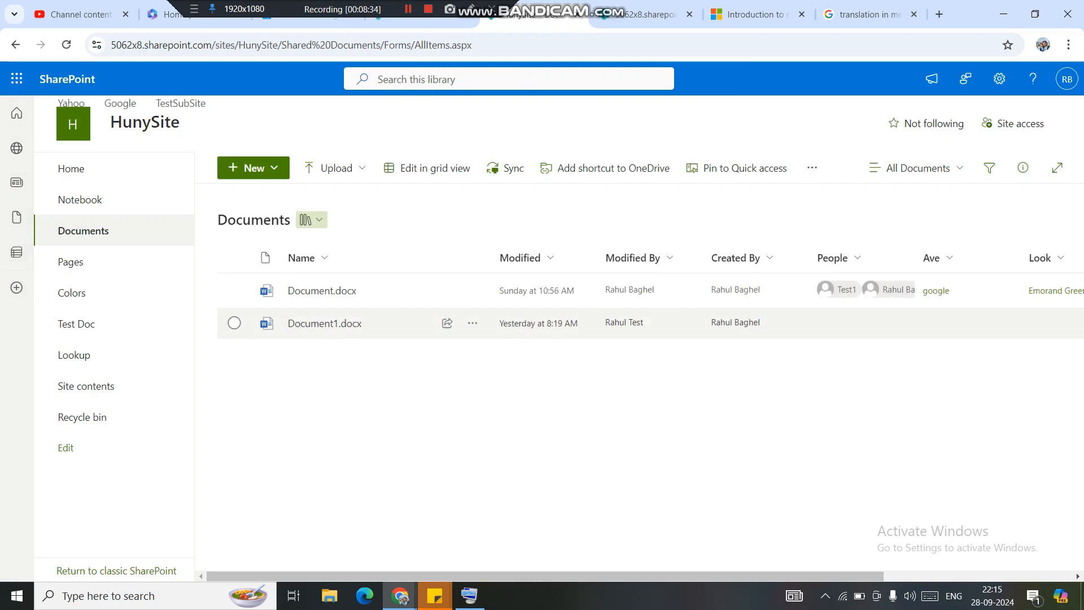
Step: Start a new managed metadata column named MMD in the Documents library
left_click_drag(638, 576, 830, 576)
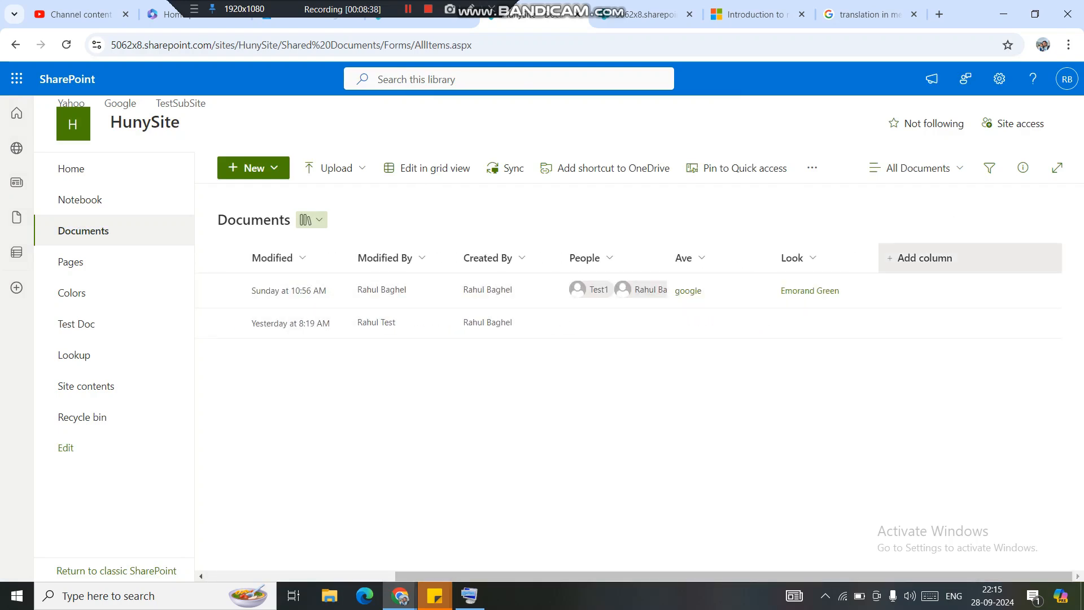
left_click(921, 258)
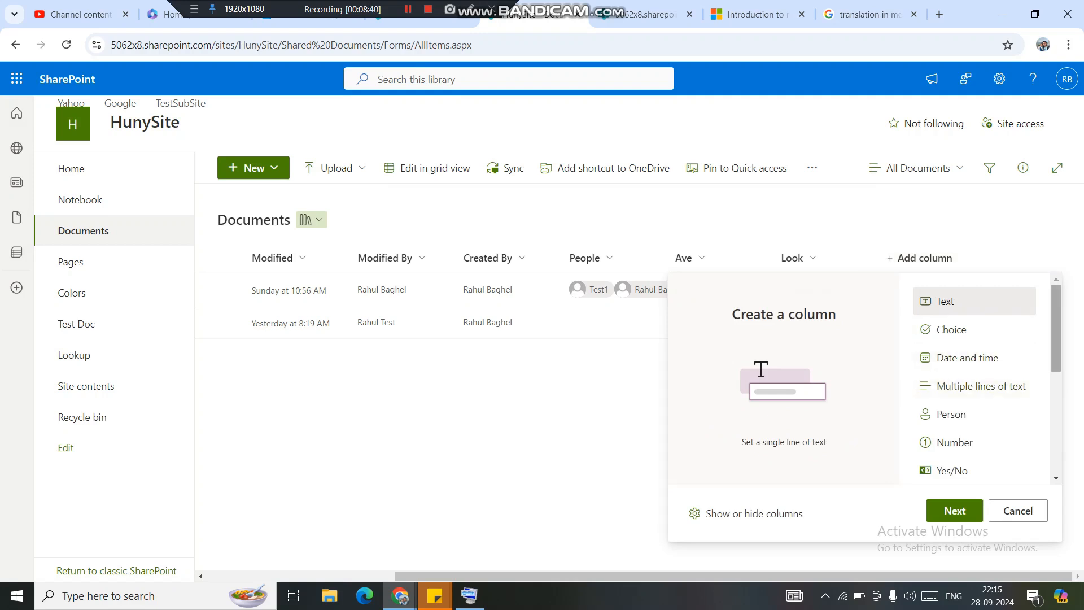
left_click_drag(1056, 328, 1056, 430)
left_click(979, 366)
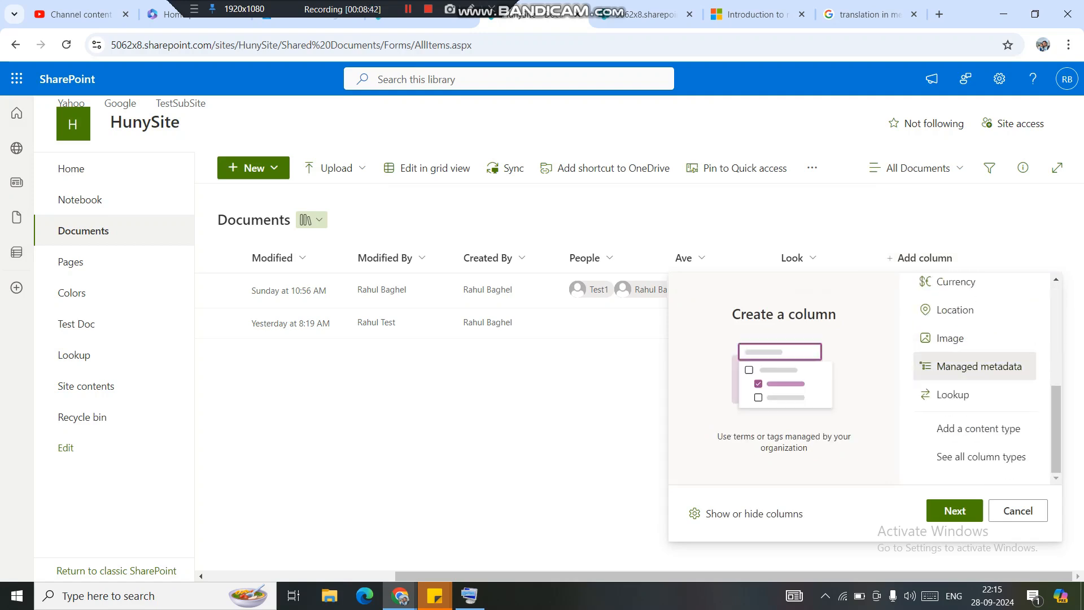
left_click(954, 511)
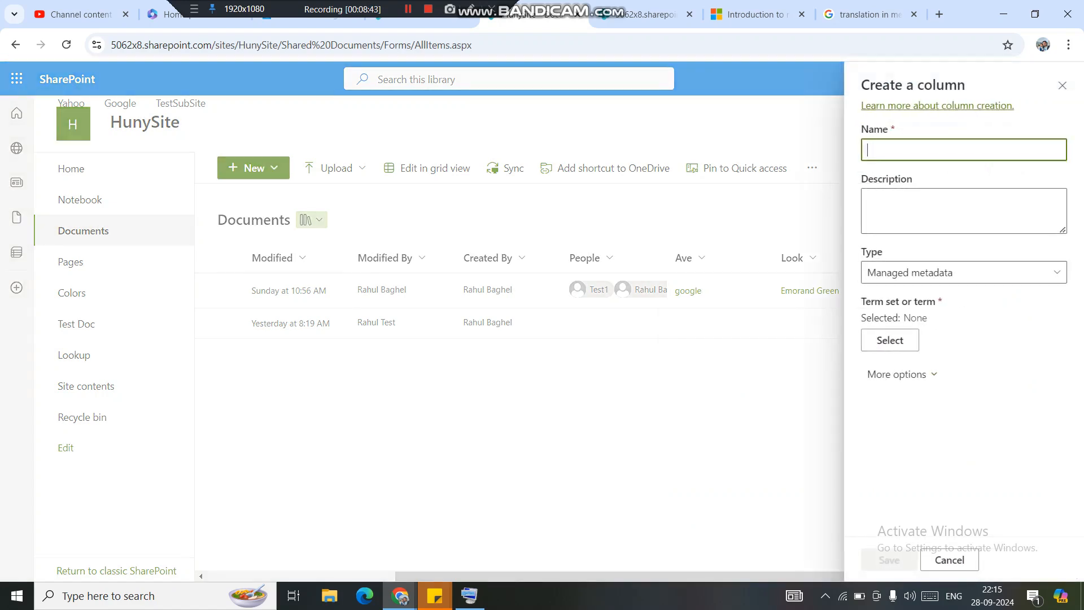
type("MMD")
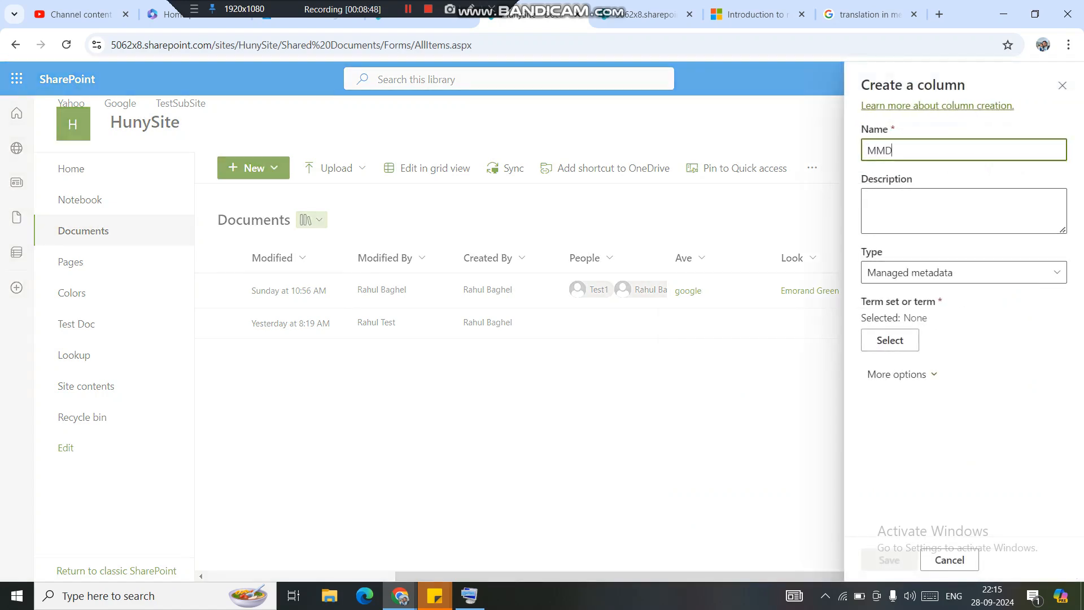
Step: Link the new column to the MMD term set of the HunySite site collection and save the column
left_click(890, 340)
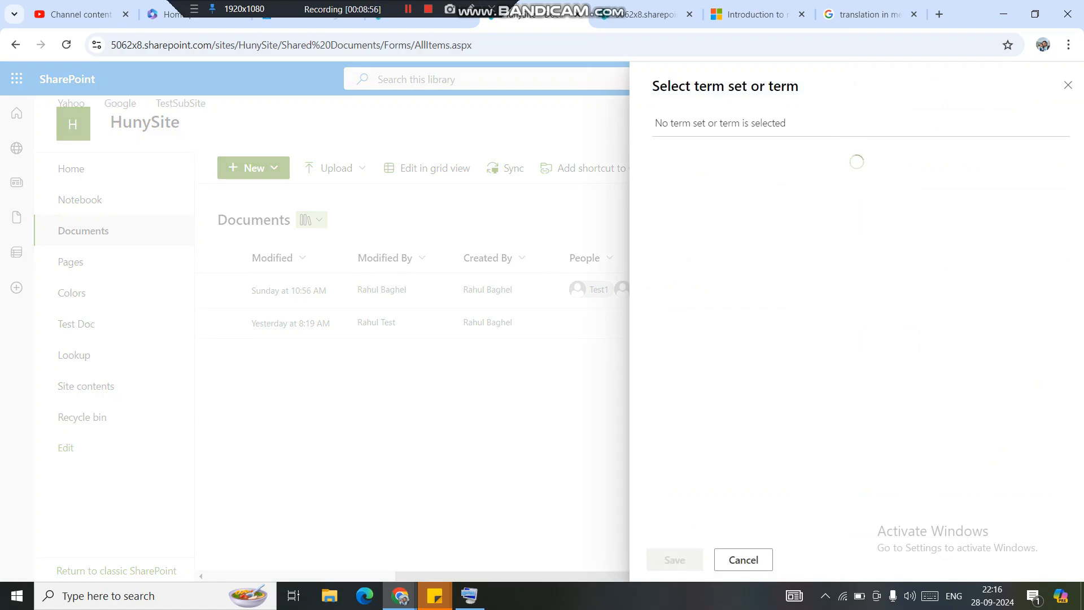
left_click(734, 291)
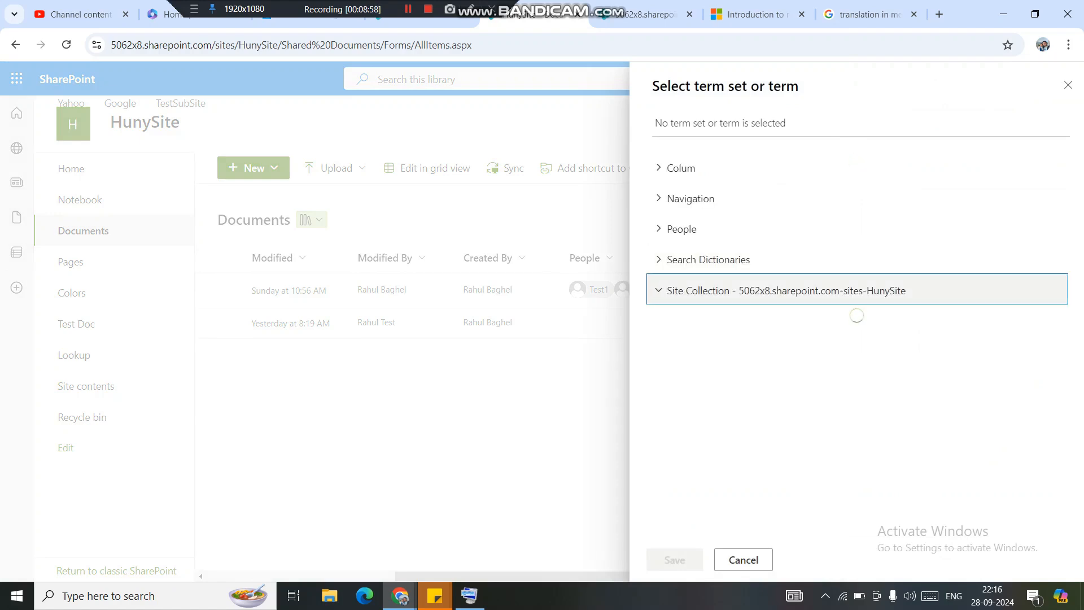
left_click(689, 319)
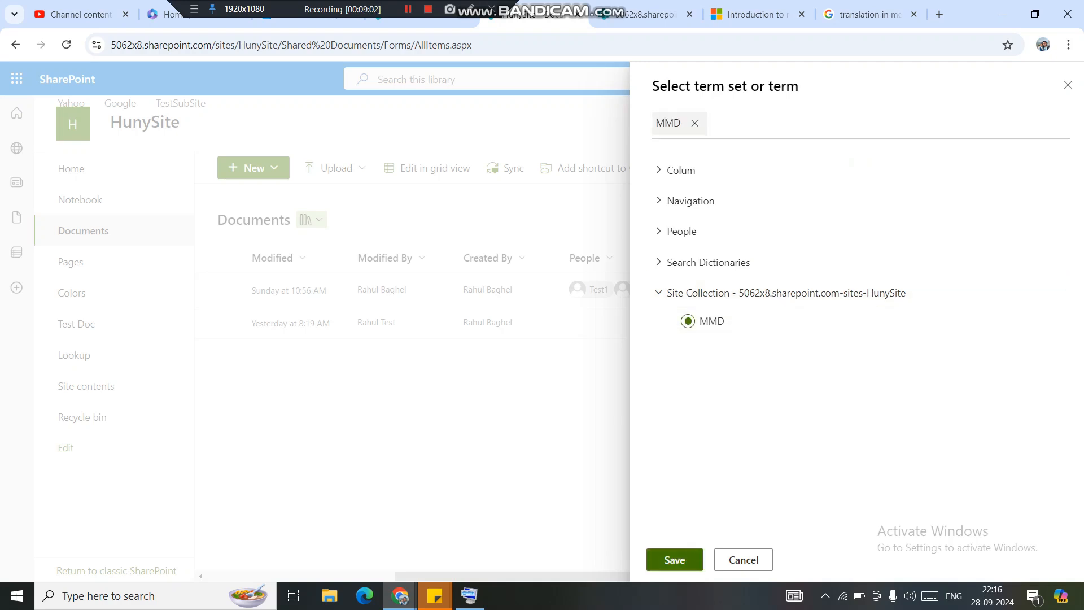
left_click(675, 559)
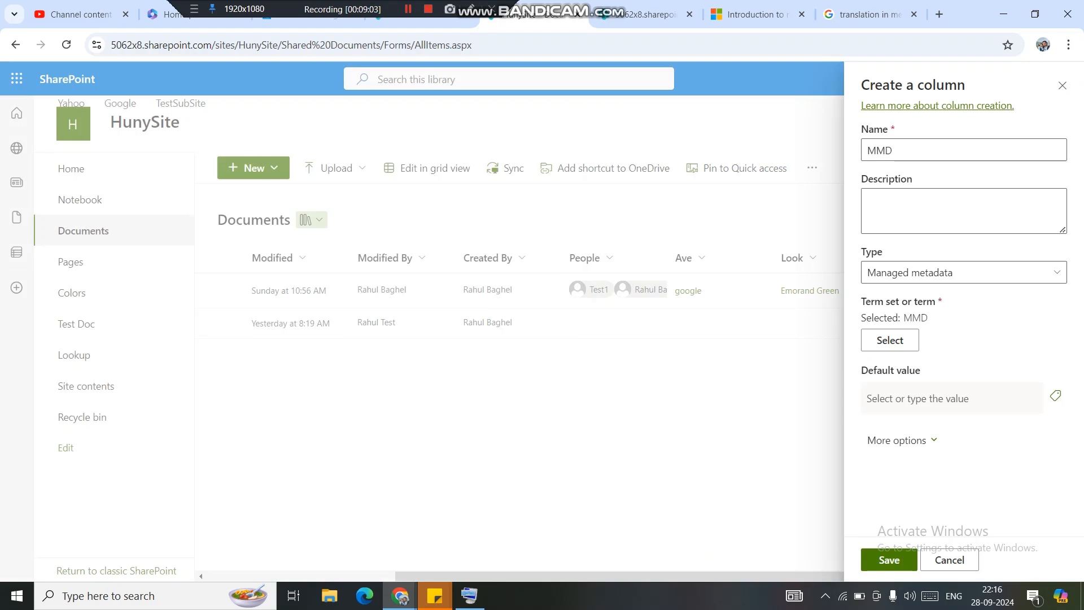
left_click(890, 559)
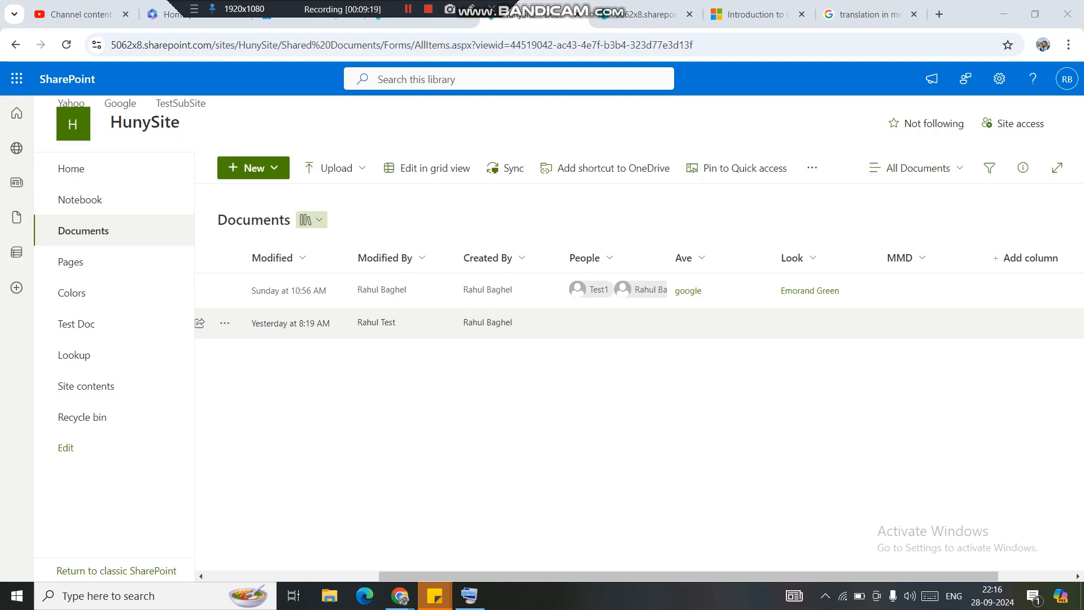
Step: Open the details of Document1.docx and browse the available tags in the term picker of its MMD column
left_click(909, 323)
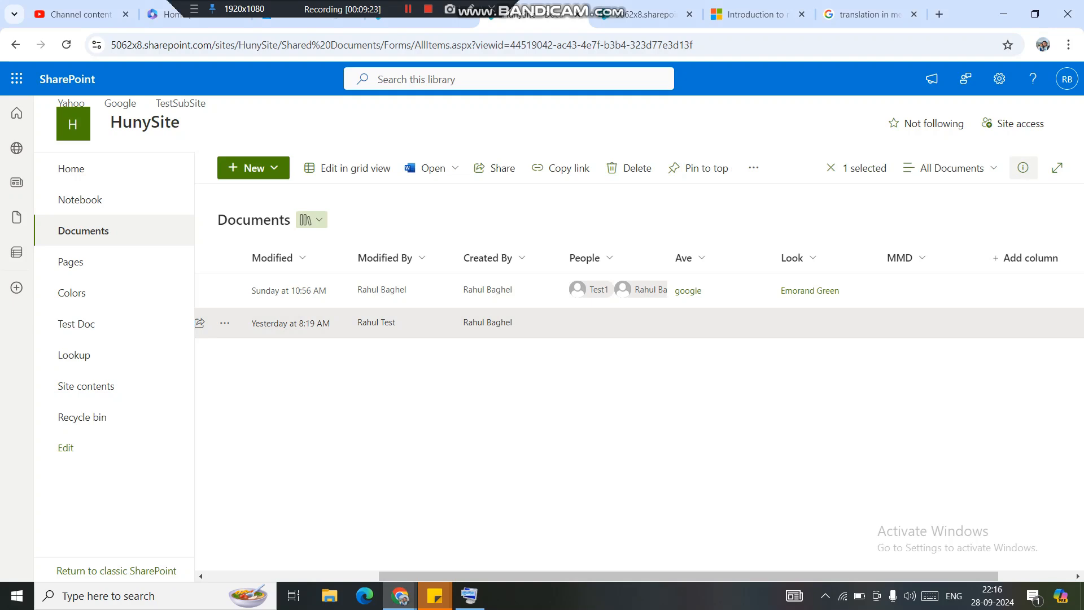
left_click(1024, 168)
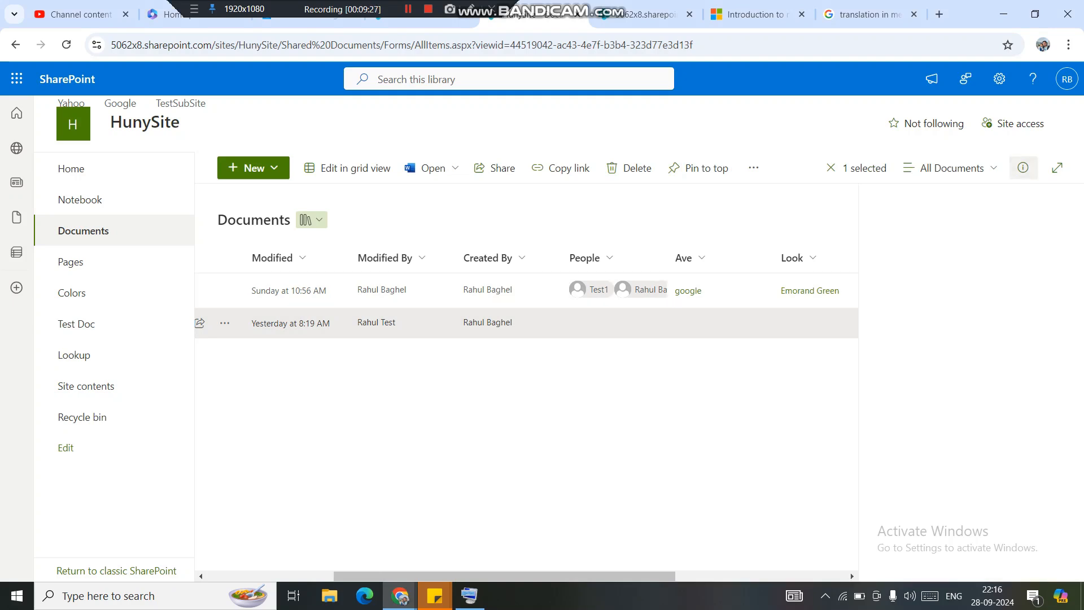
left_click_drag(1078, 282, 1079, 482)
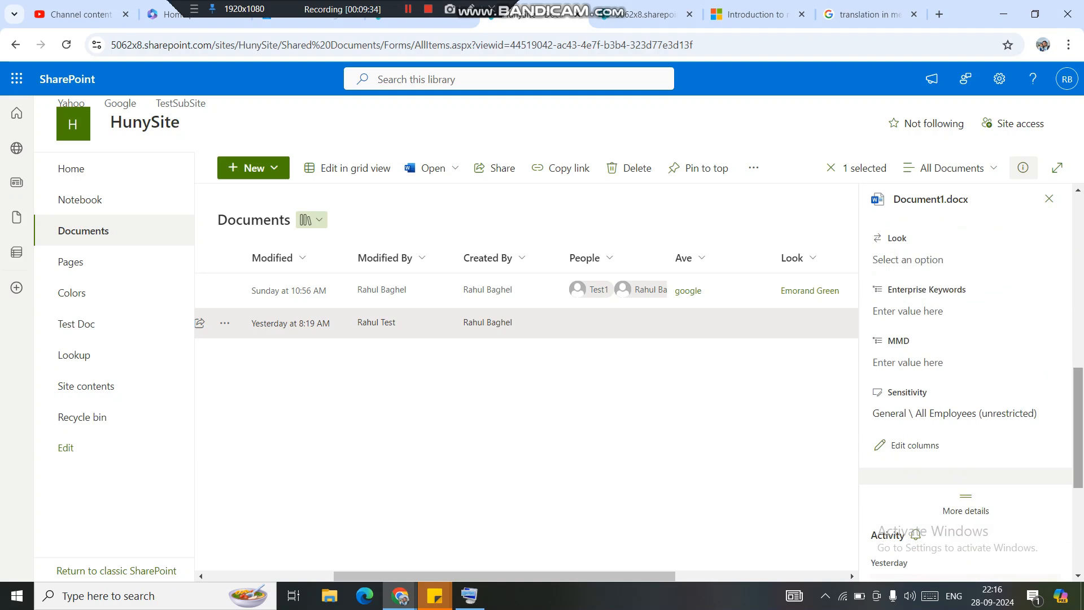
left_click(935, 362)
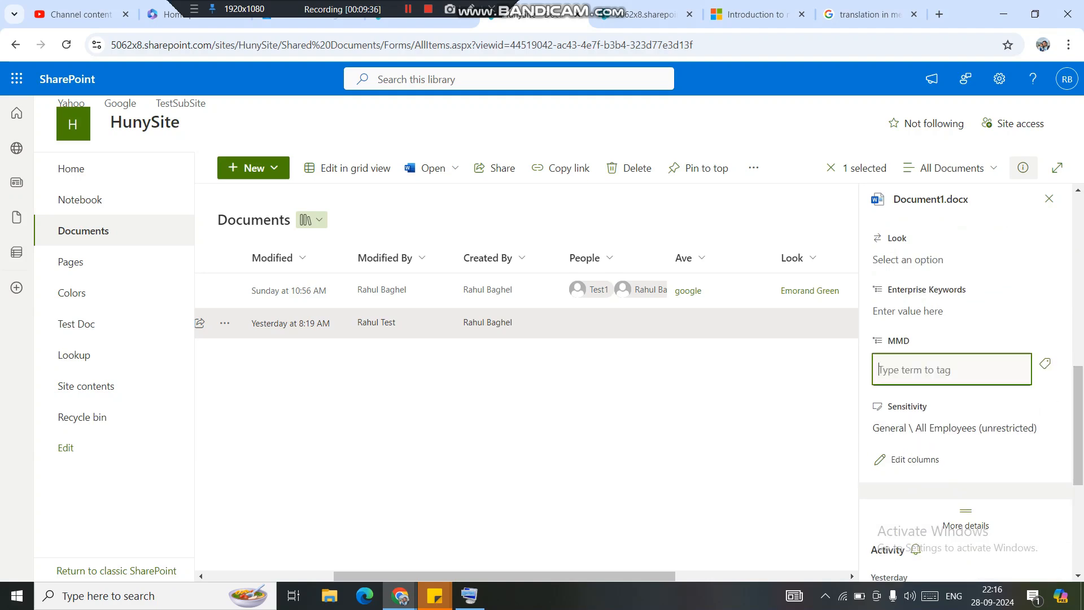
left_click(1045, 363)
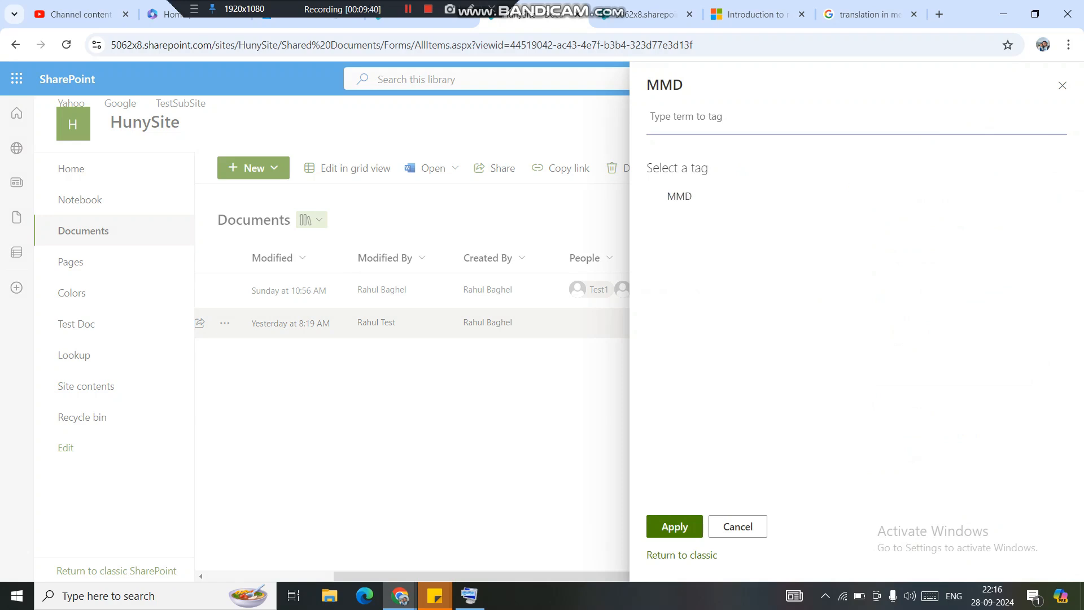
left_click(680, 196)
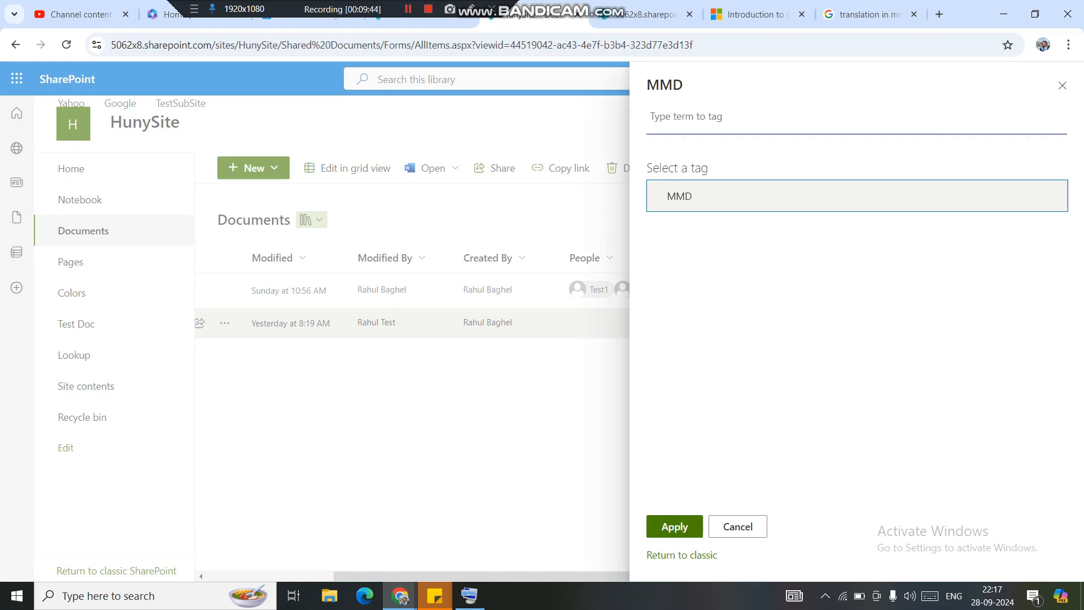
left_click(408, 9)
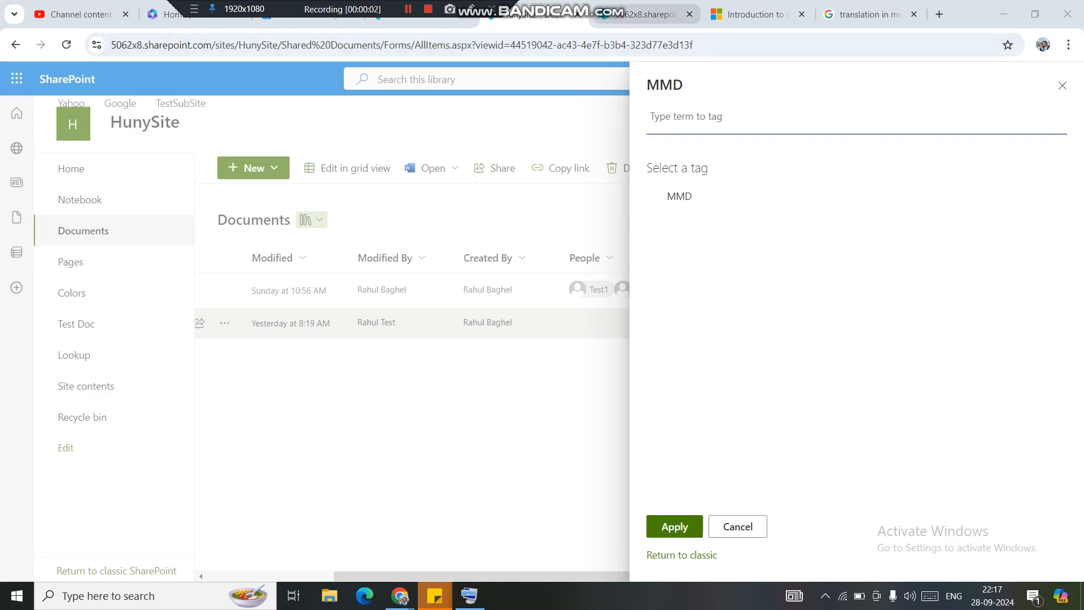
Step: Reload the HunySite term store and review the usage and general settings of the site-level MMD term set
left_click(644, 14)
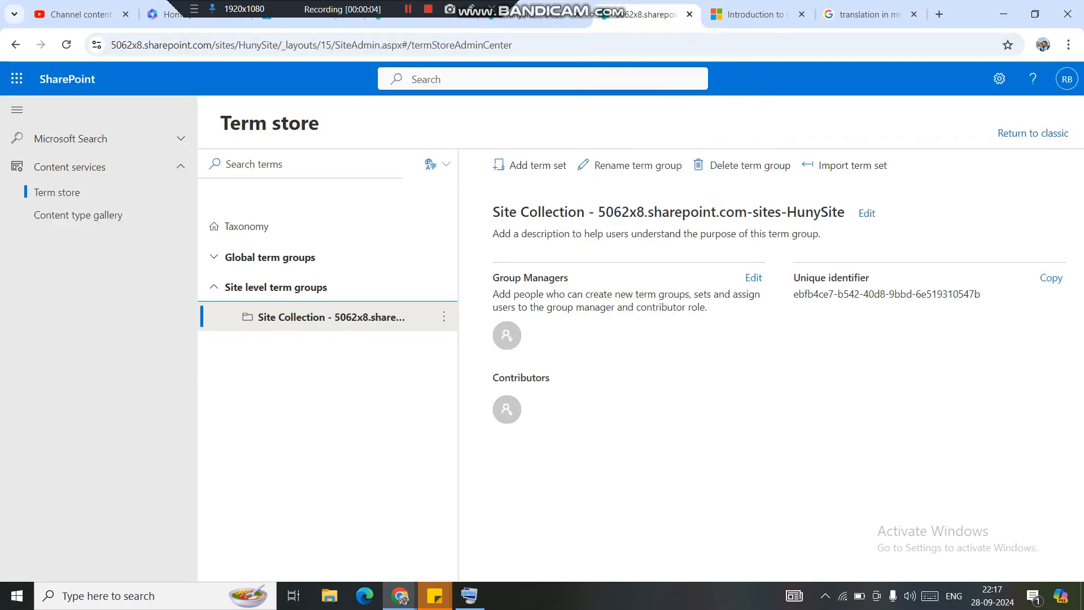
left_click(66, 45)
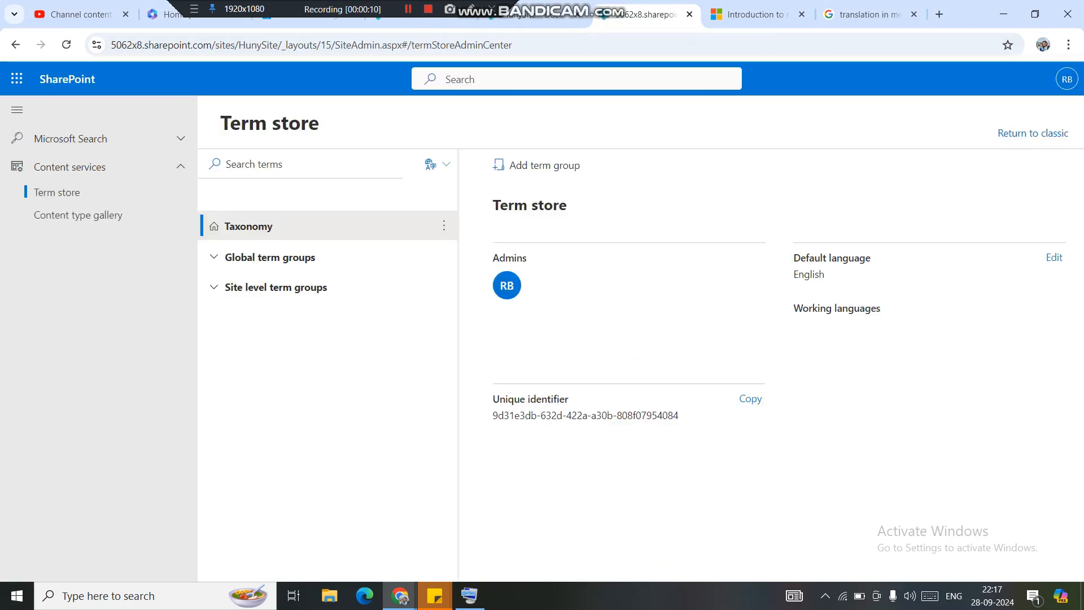
left_click(276, 287)
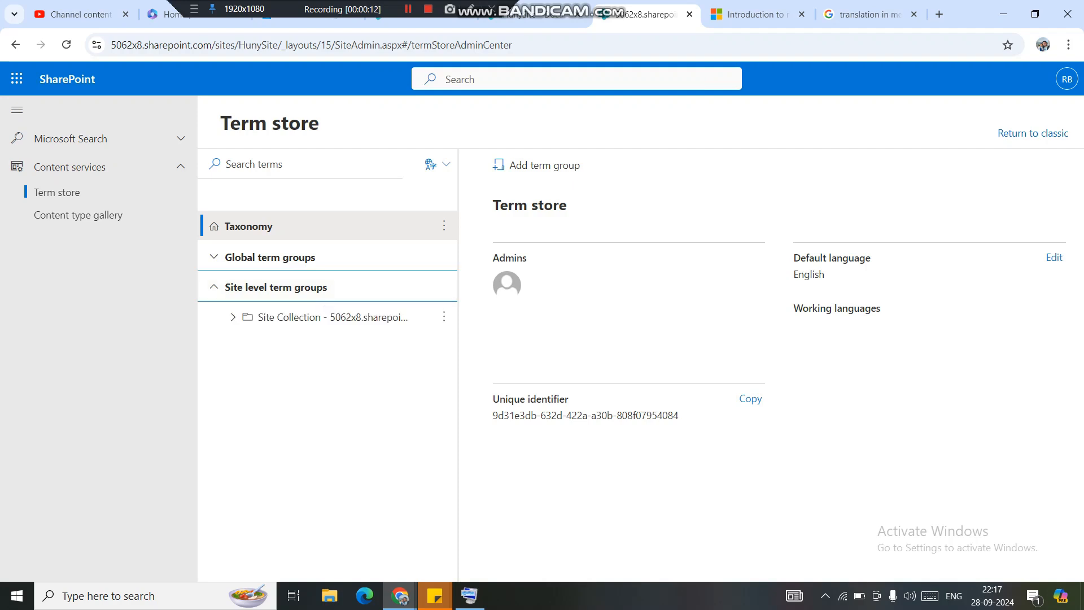
left_click(305, 318)
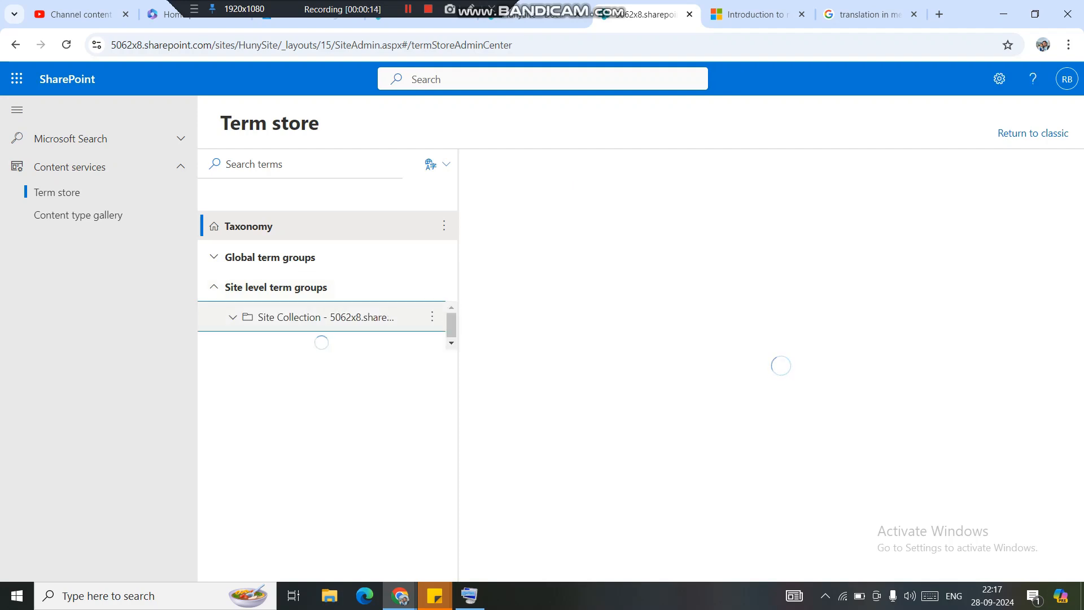
left_click(285, 347)
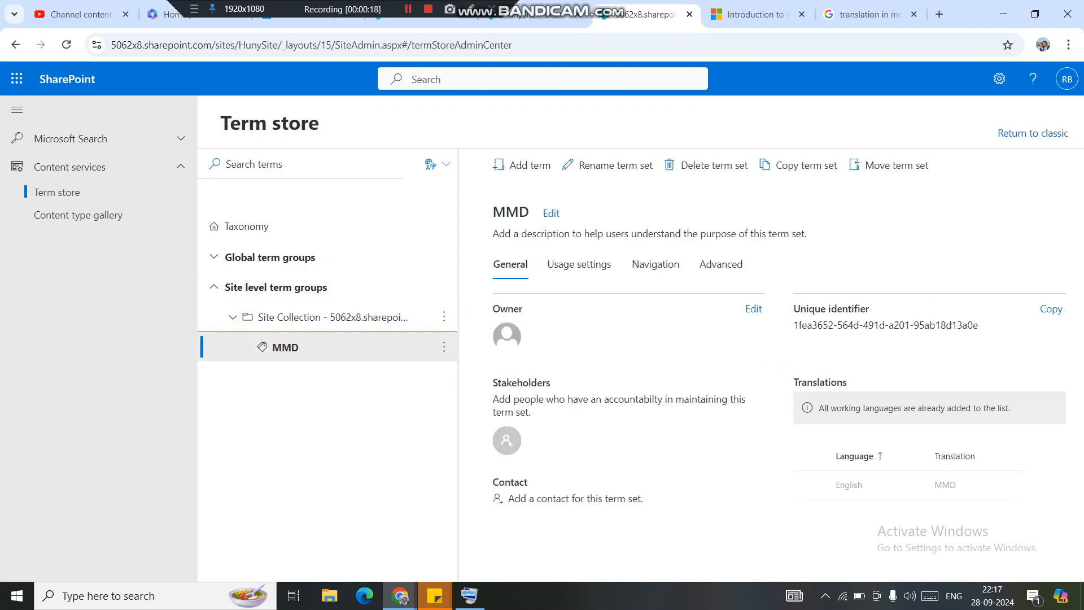
left_click(580, 264)
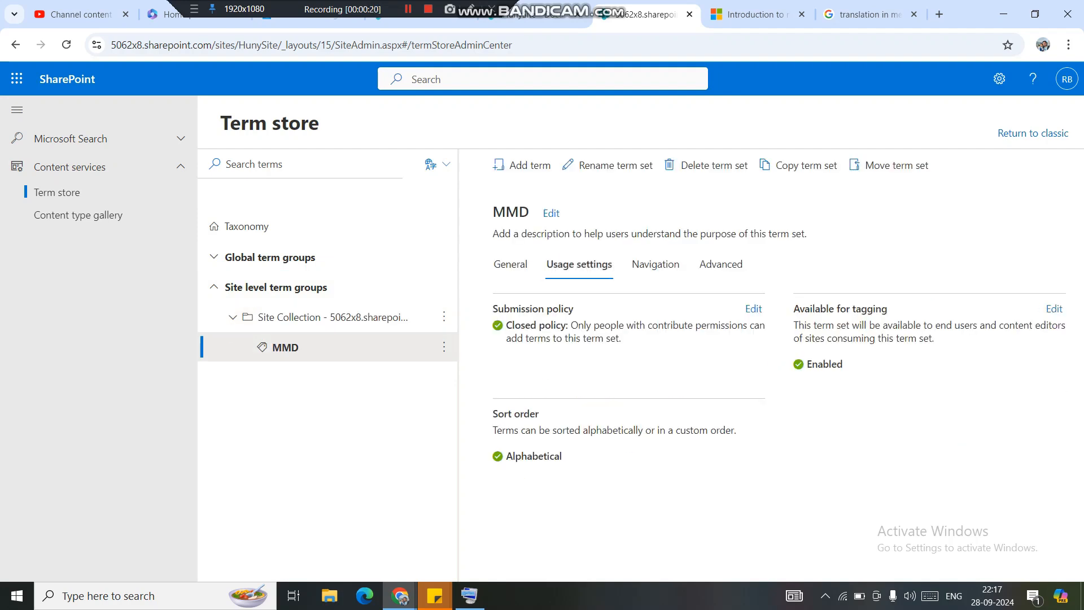
left_click_drag(571, 326, 622, 338)
double_click(530, 309)
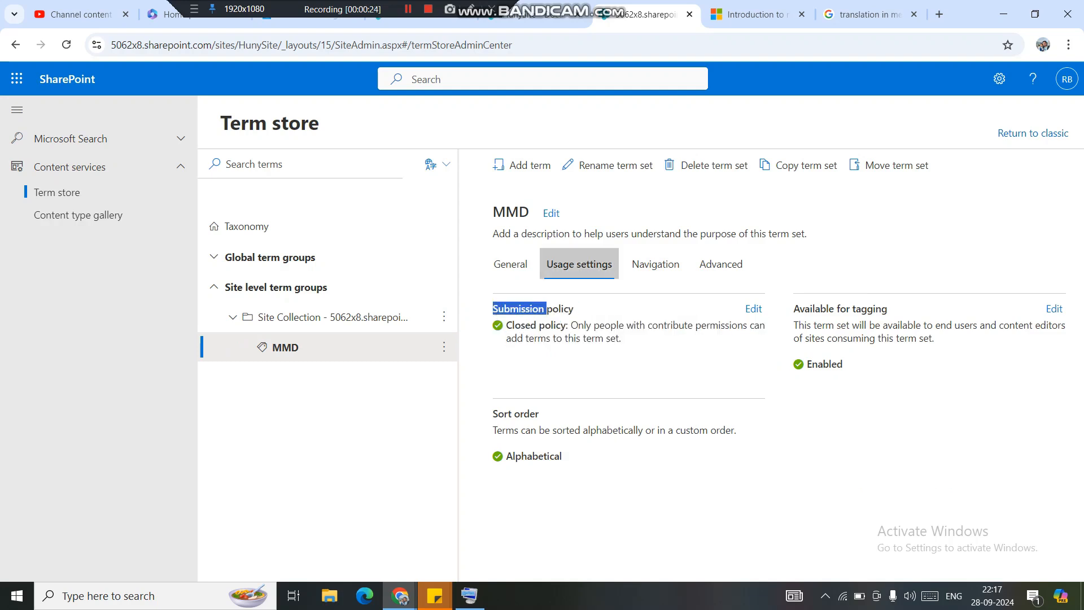
left_click(511, 265)
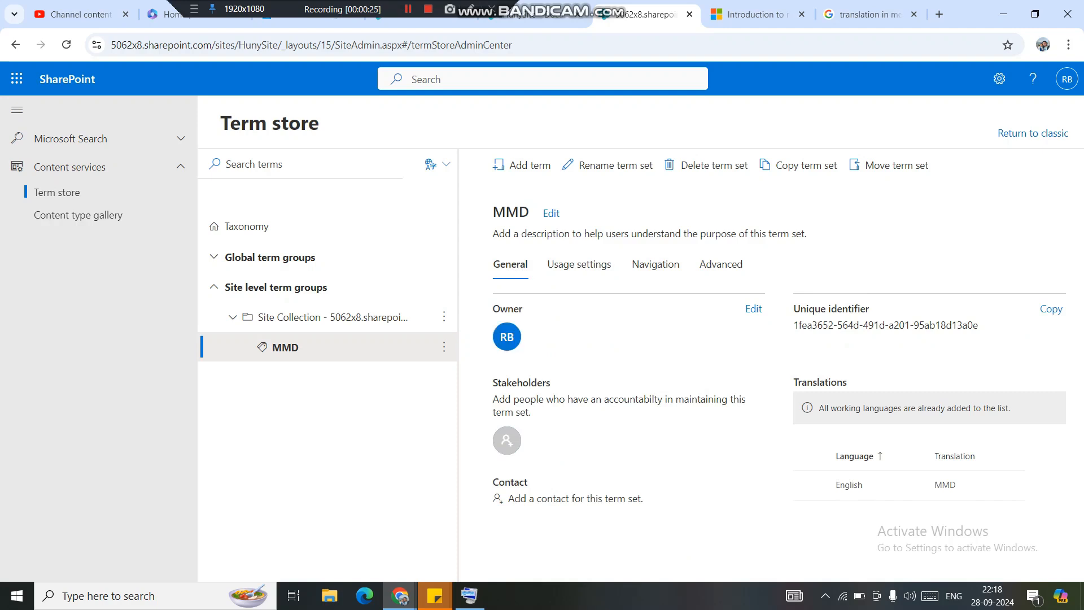
mouse_move(507, 336)
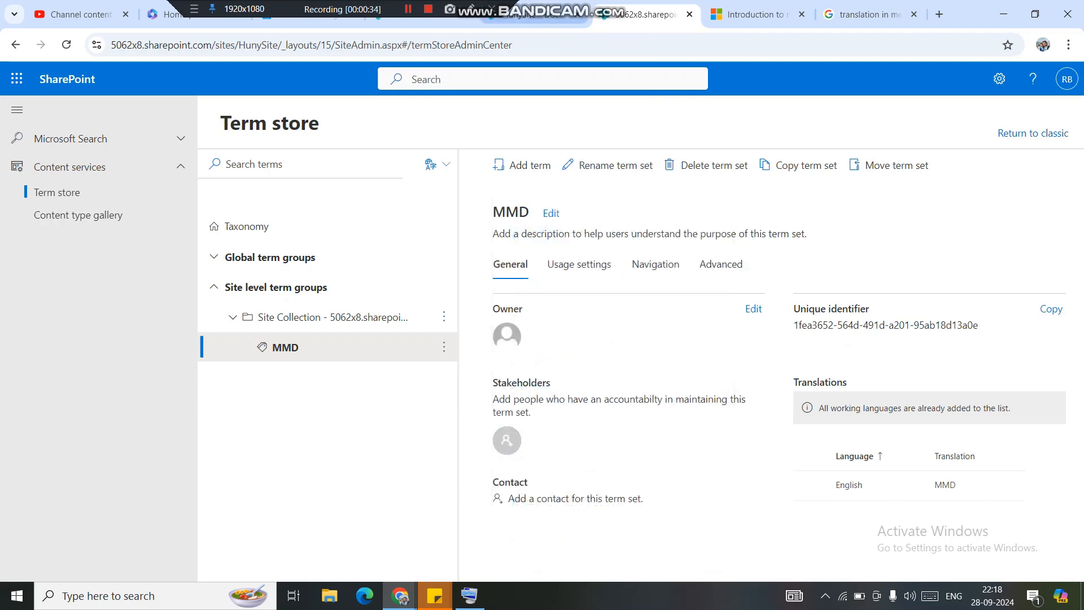
Step: Return to the Documents library and try selecting the MMD entry in the column's term picker
left_click(533, 15)
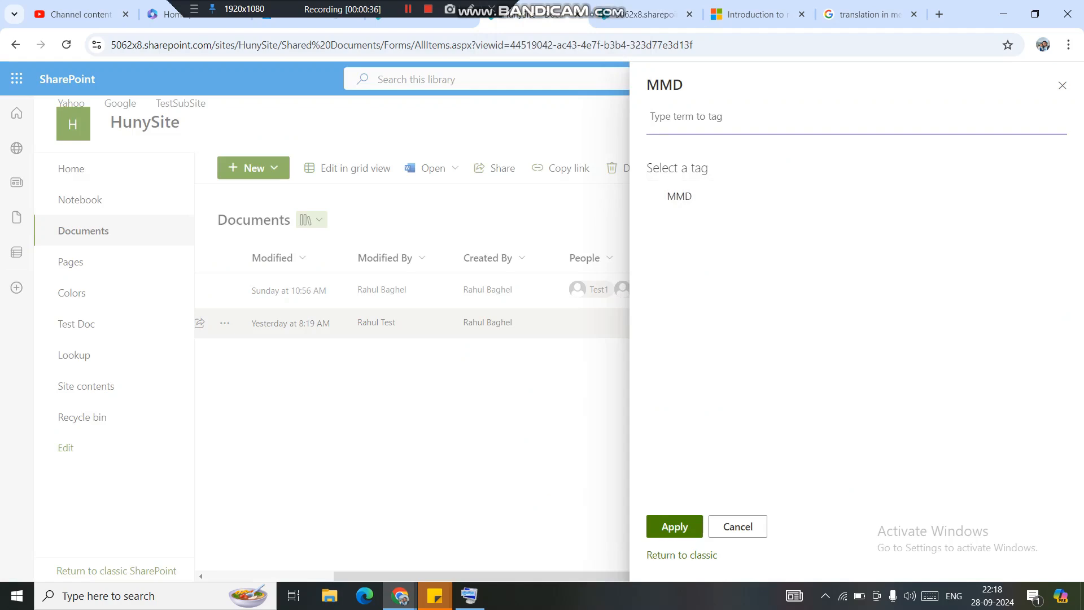
left_click(680, 196)
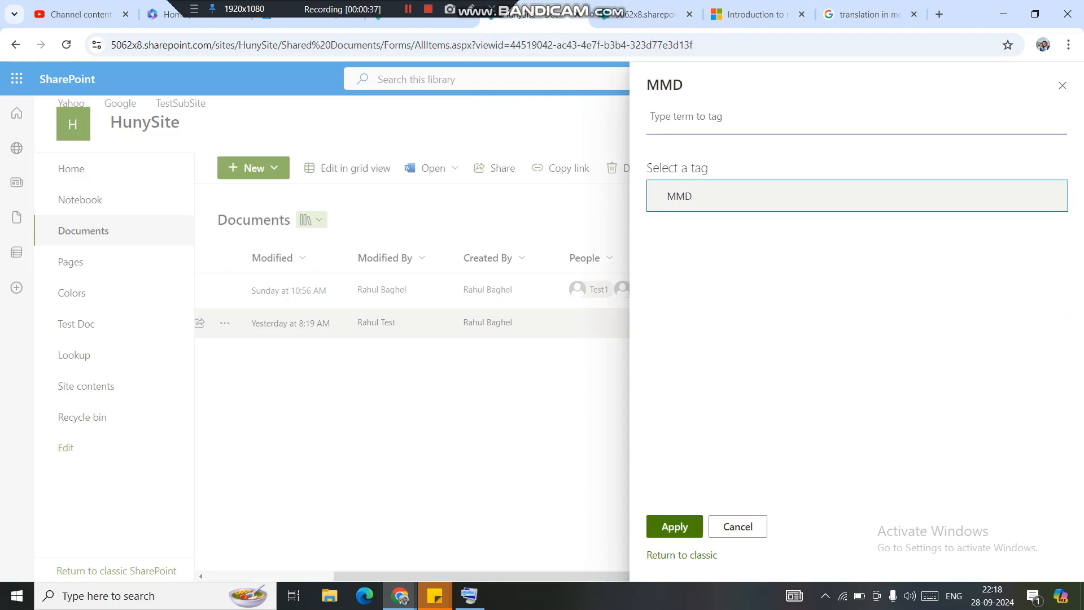
left_click(780, 265)
left_click(680, 196)
Step: Examine the submission policy options in the MMD term set's usage settings and leave without changing them
left_click(646, 15)
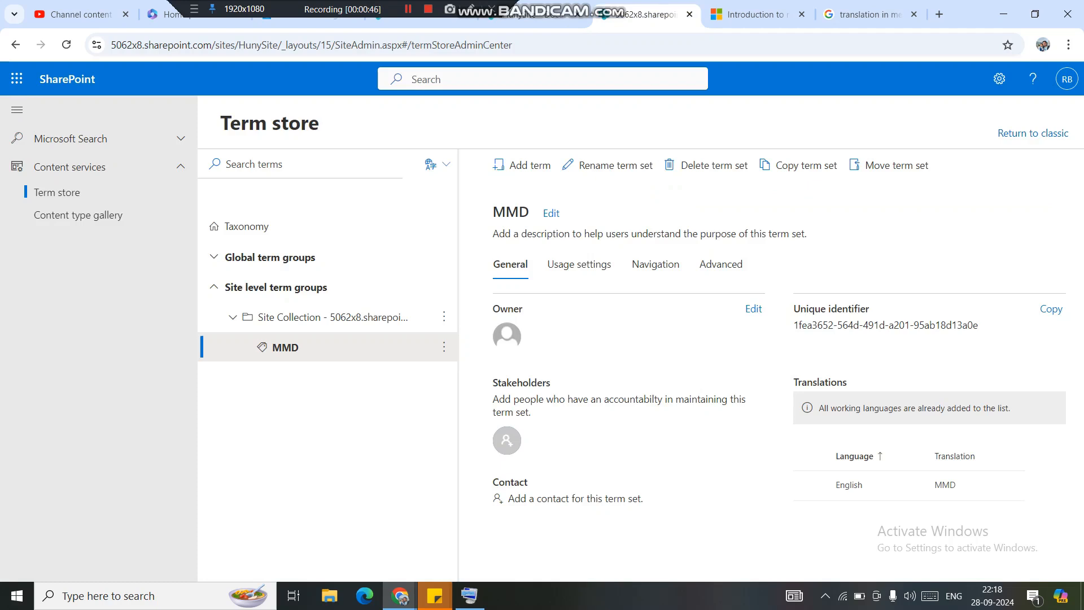
left_click(579, 264)
left_click(754, 309)
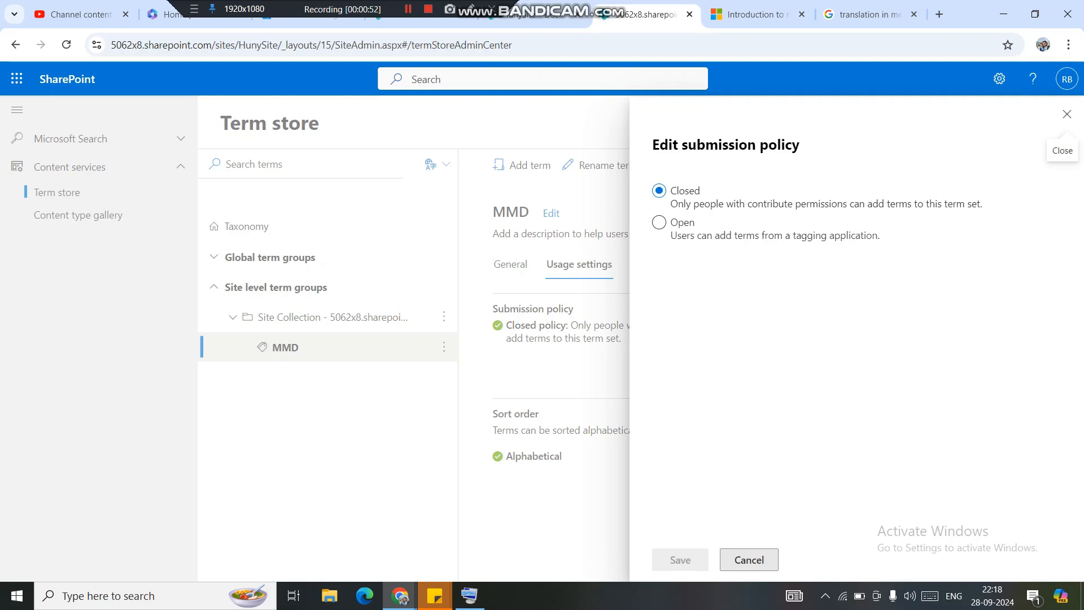
left_click(749, 560)
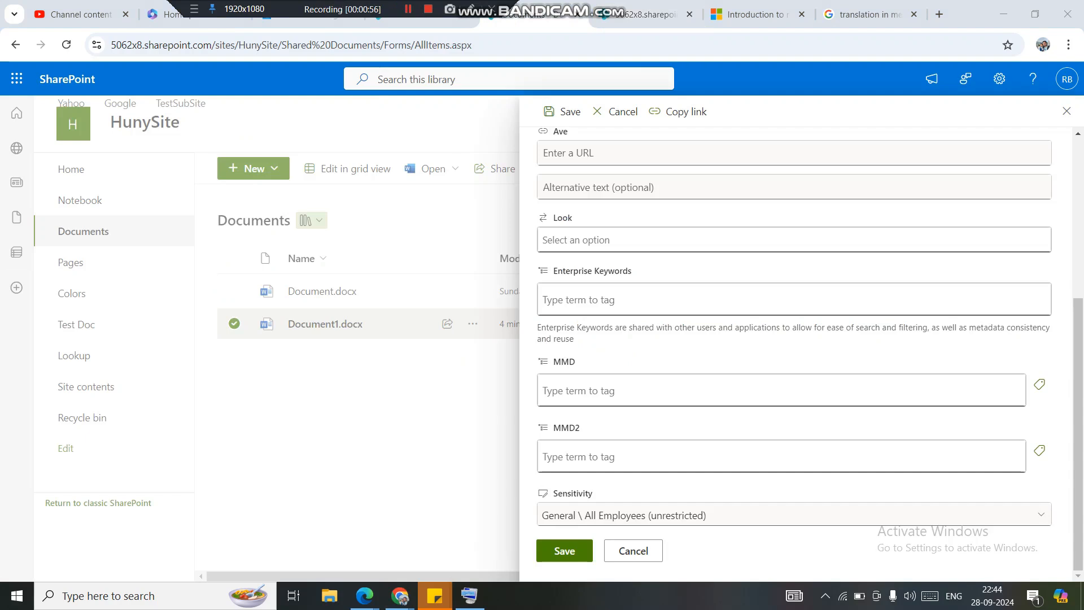
Step: Go back to the term store, recheck the MMD term set's submission policy and cancel the edit
left_click(647, 14)
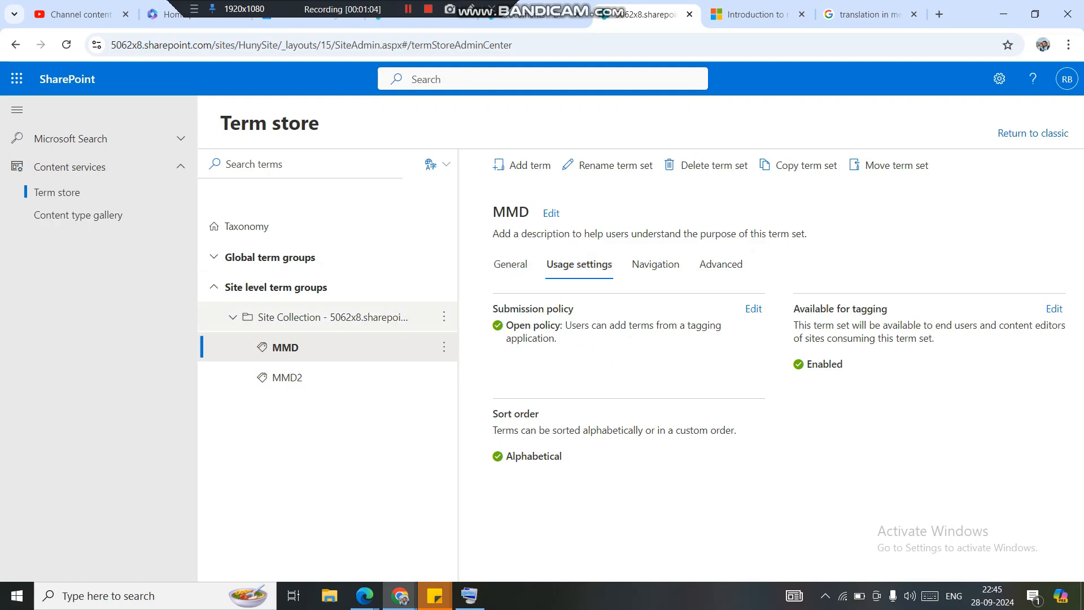
left_click(754, 308)
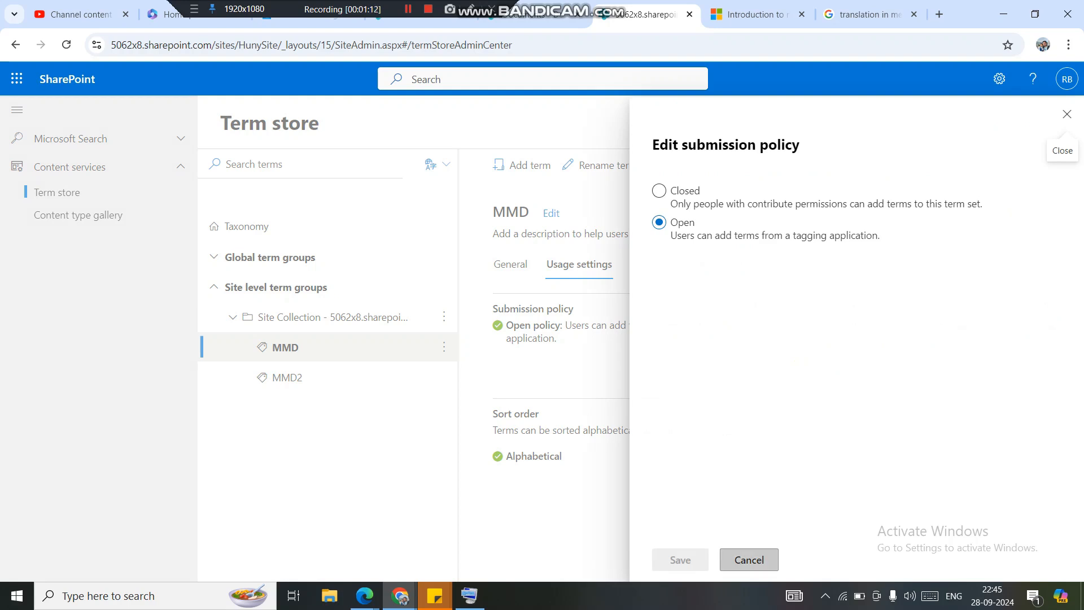
left_click(749, 560)
Step: Return to the Document1.docx properties form, inspect the MMD column's term picker and cancel it
left_click(534, 16)
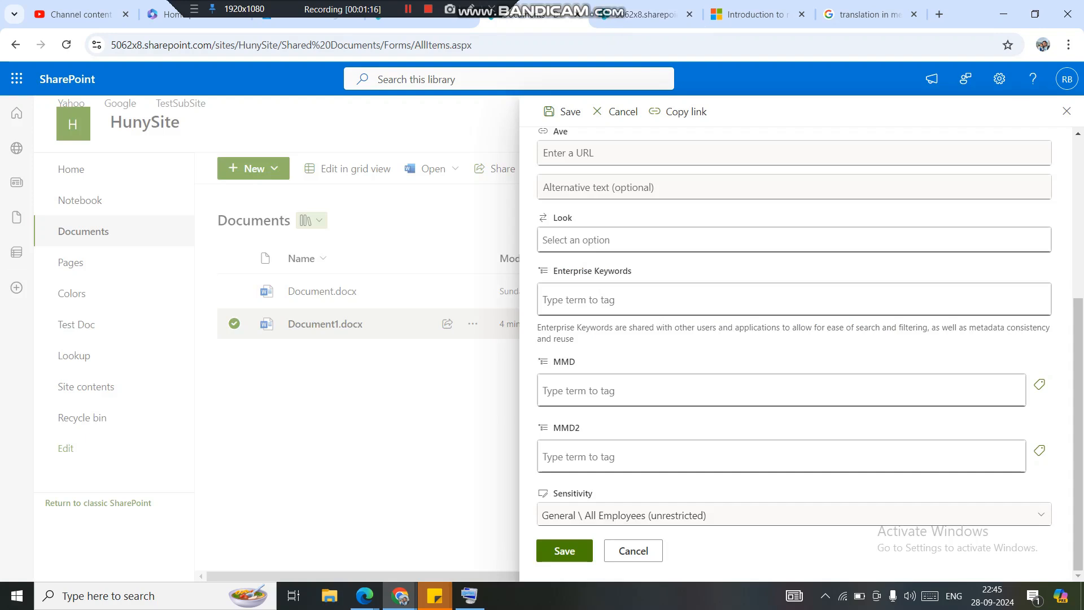
left_click(1040, 384)
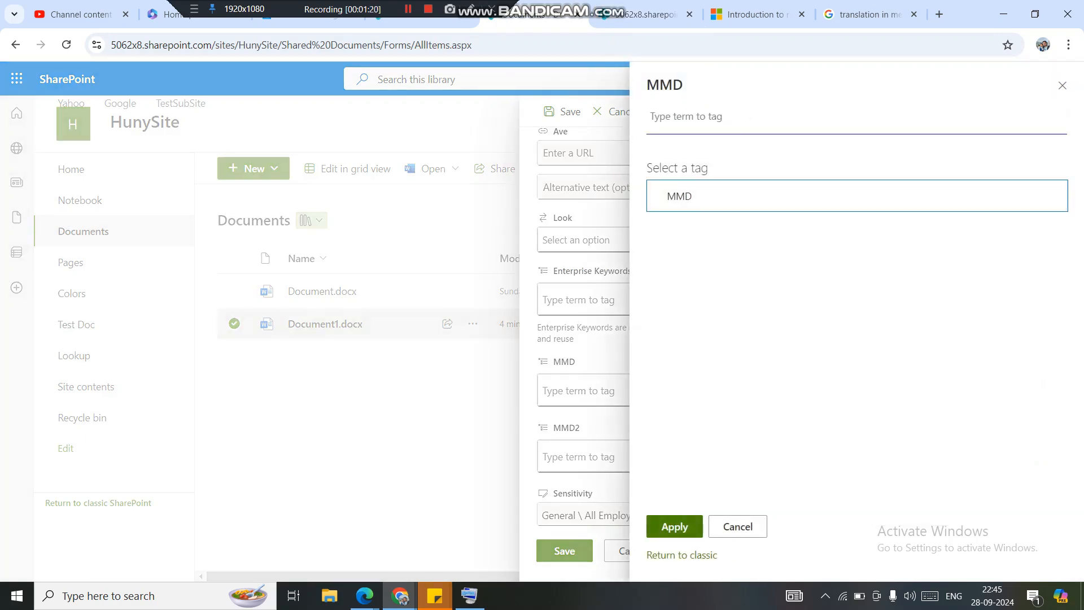
left_click(738, 526)
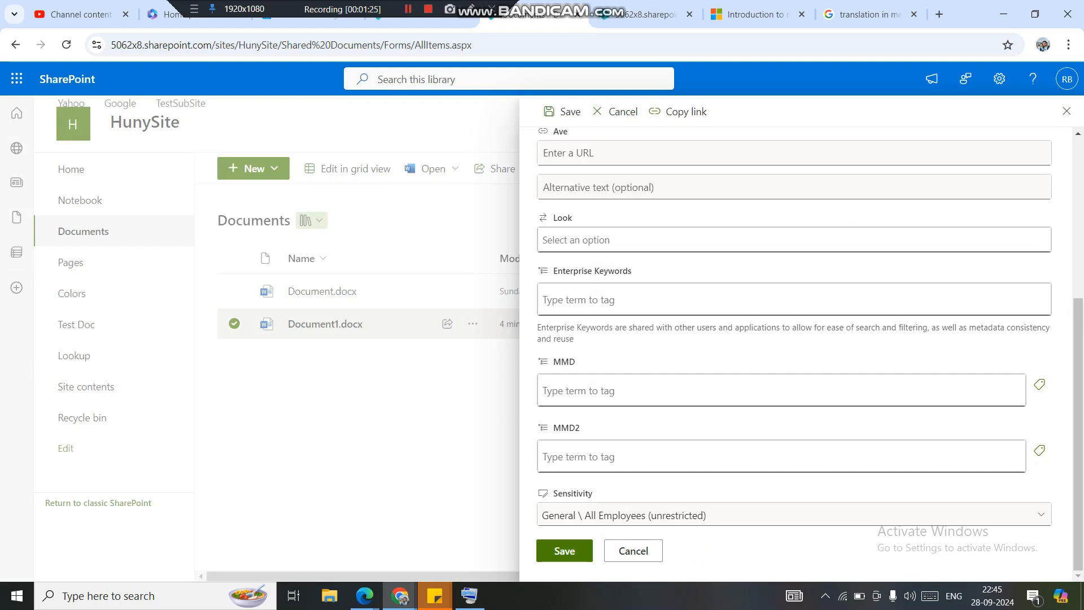
Step: Create a new term MMD2.1 under MMD2 from the MMD2 column's term picker and apply it as the tag
left_click(1040, 450)
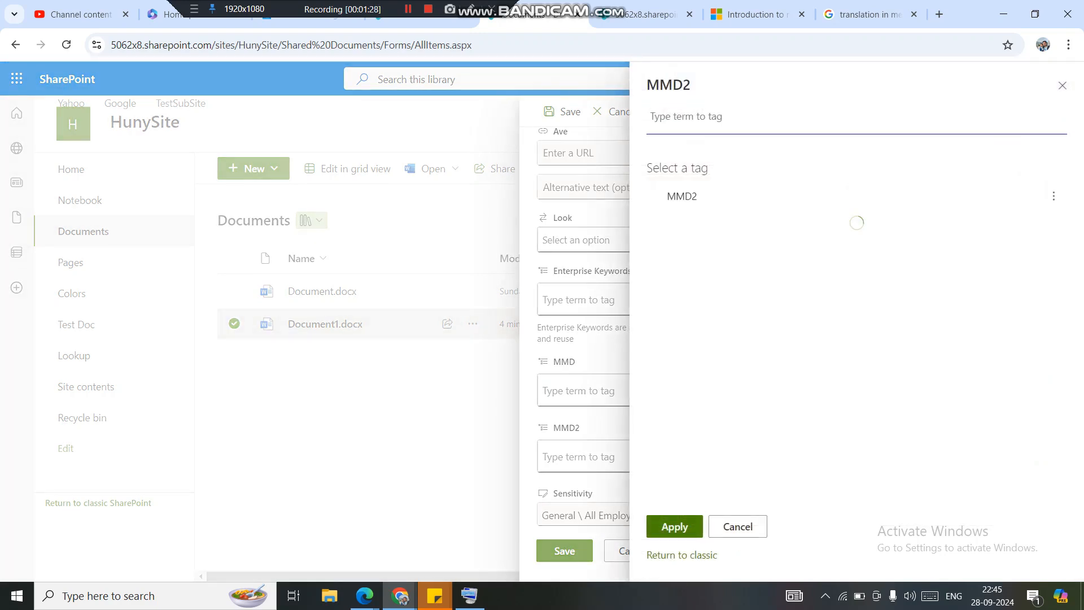
left_click(682, 196)
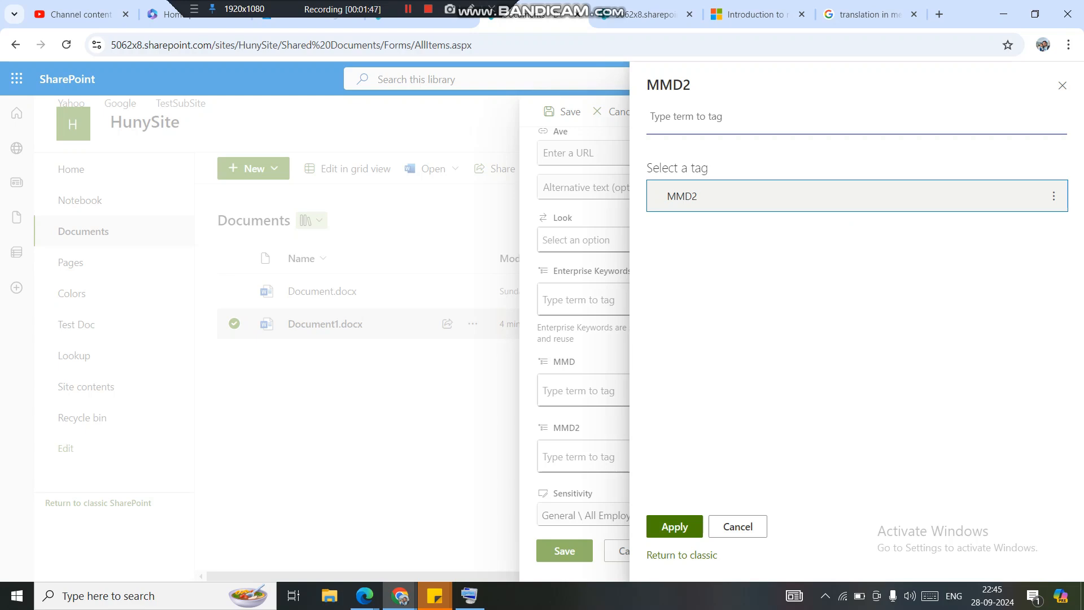
left_click(1054, 196)
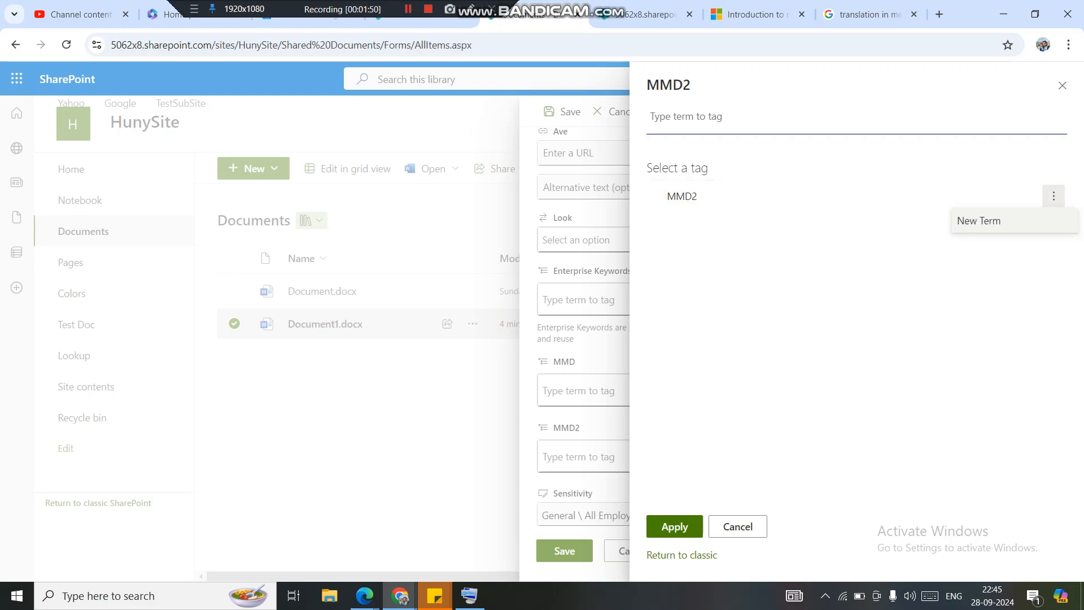
left_click(1011, 221)
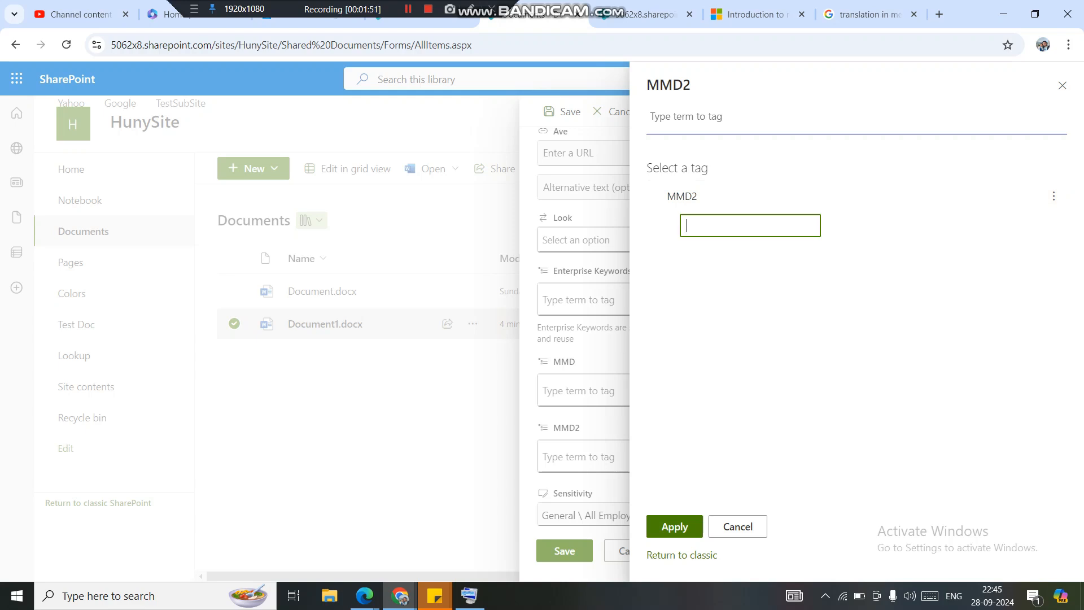
type("MMD2.1")
key("Return")
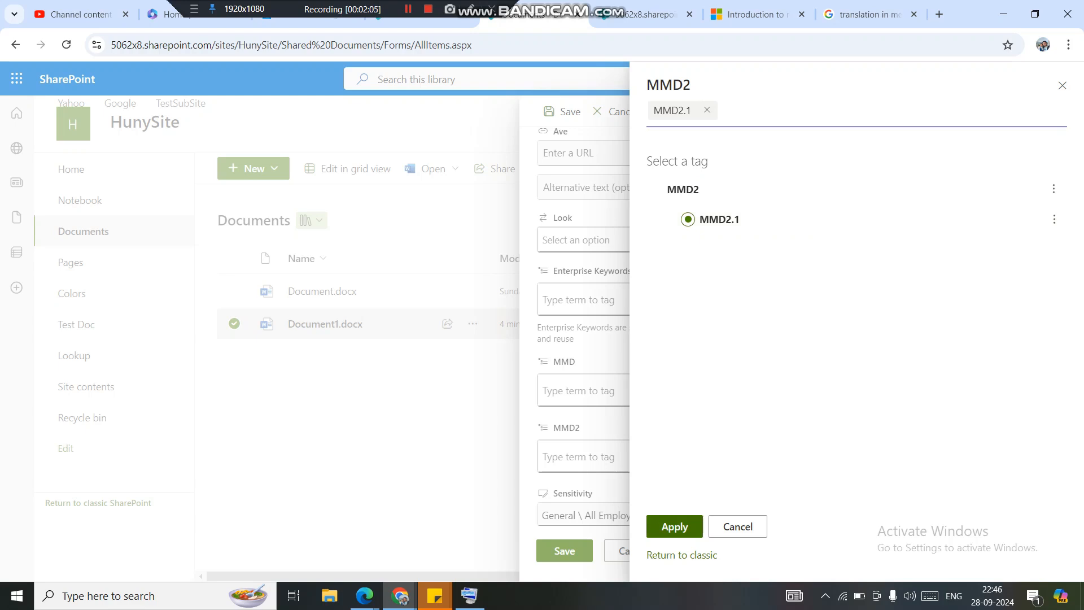
left_click(675, 526)
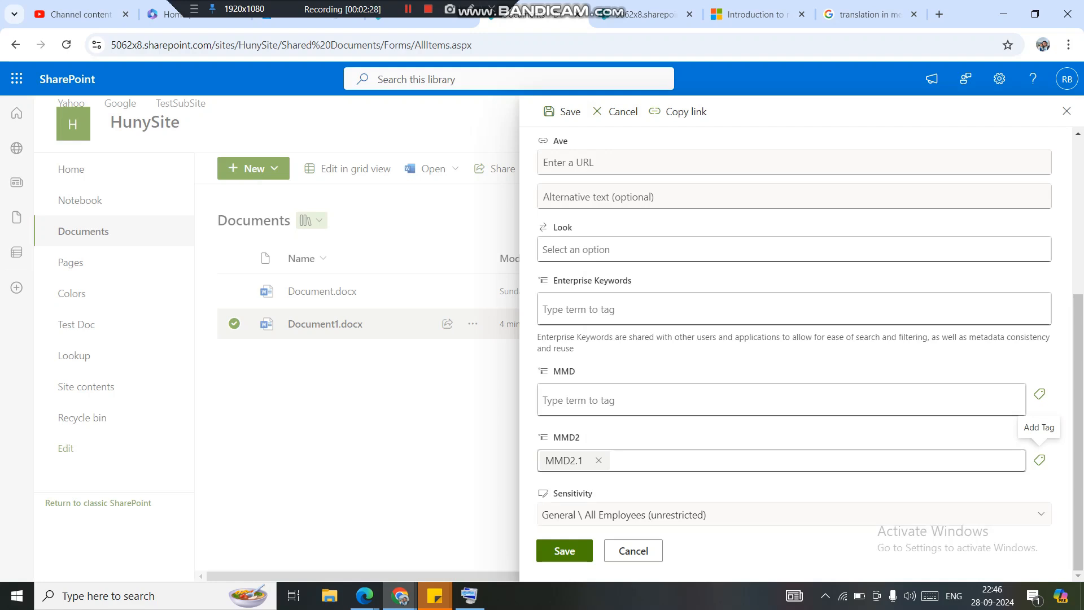
Step: Save the Document1.docx properties and check the file's MMD2 column value in the library list
left_click(565, 550)
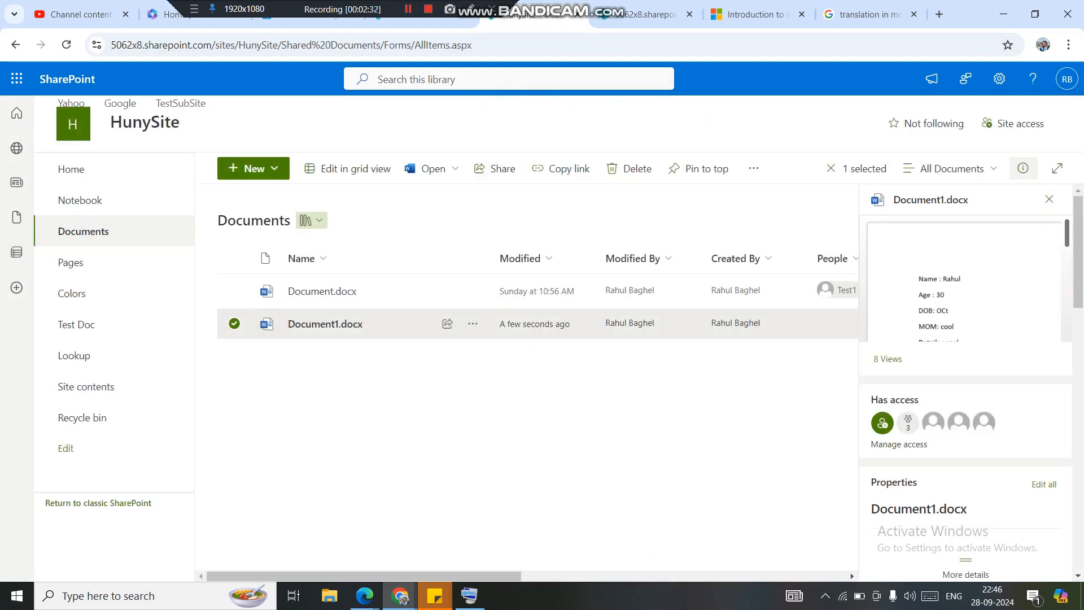
left_click(1050, 199)
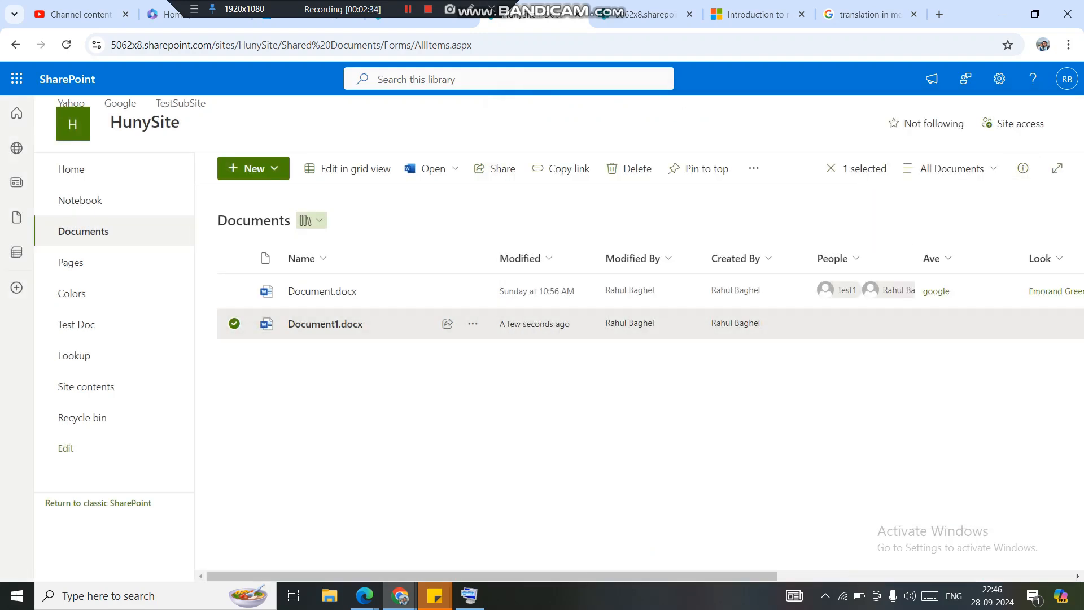
left_click_drag(508, 576, 799, 576)
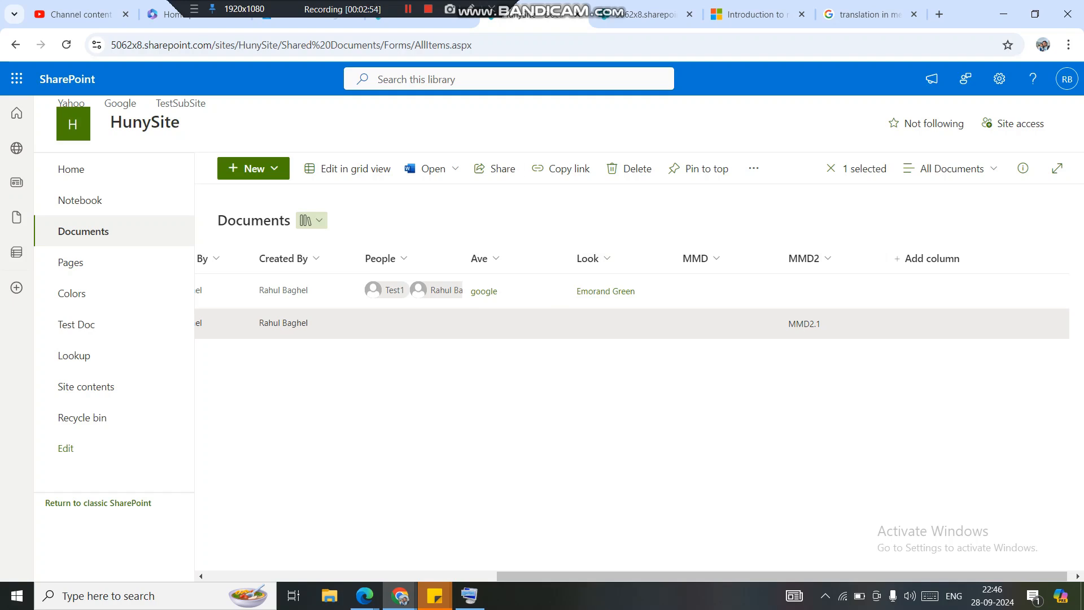
Step: Switch to the incognito browser window, check the signed-in test account, and open HunySite's Documents library with Document1.docx selected
mouse_move(364, 596)
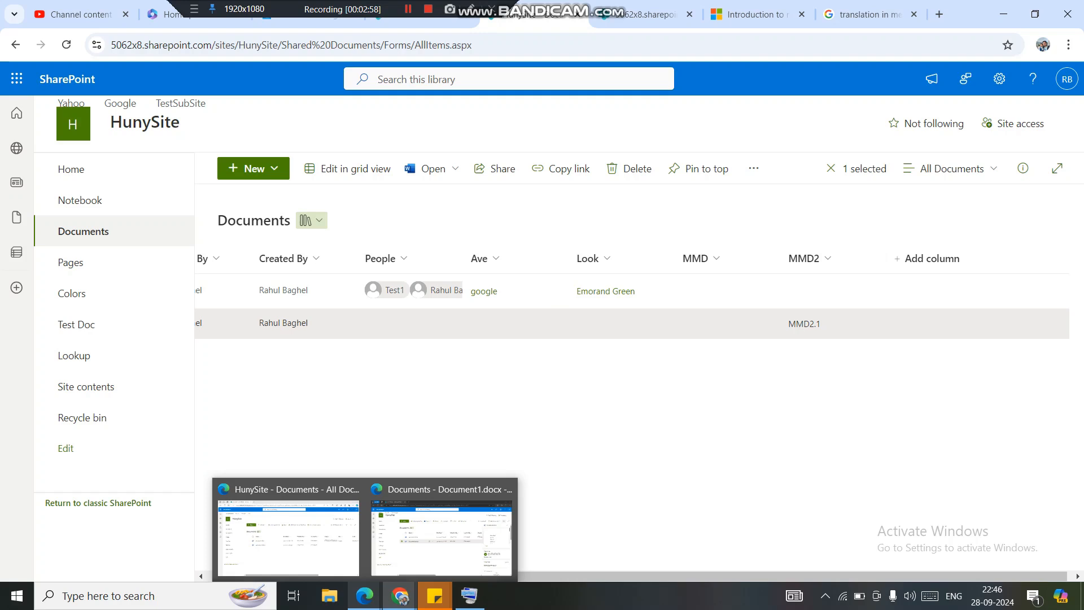
left_click(288, 537)
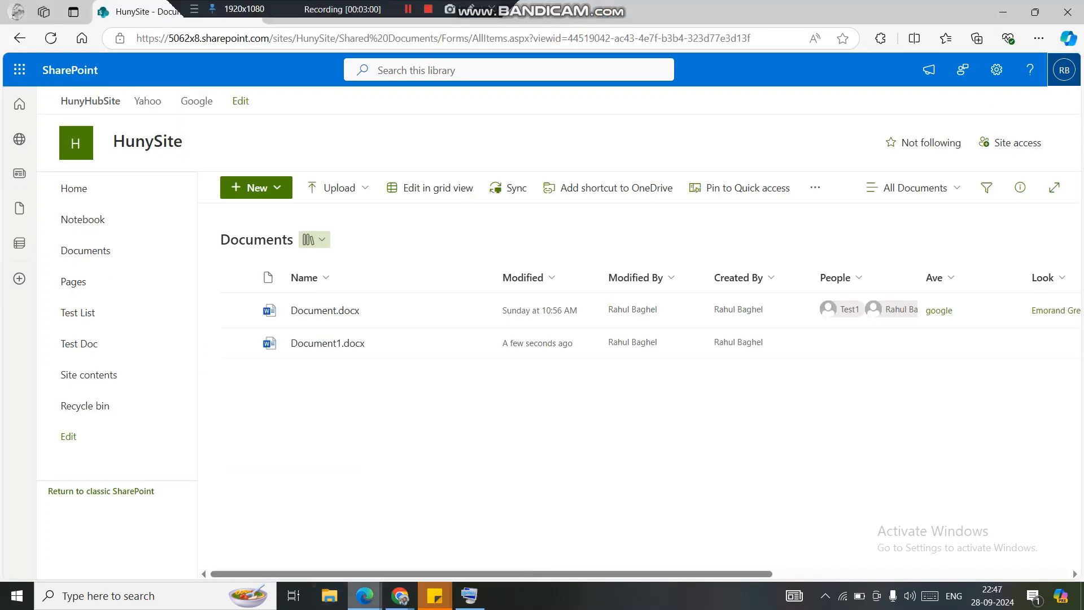
mouse_move(400, 595)
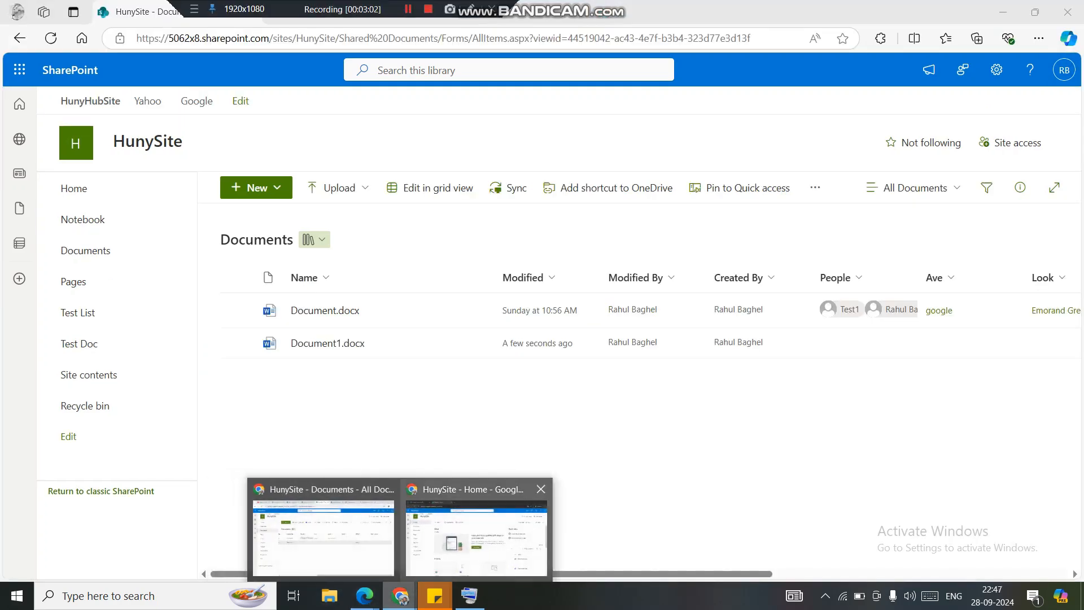
left_click(476, 534)
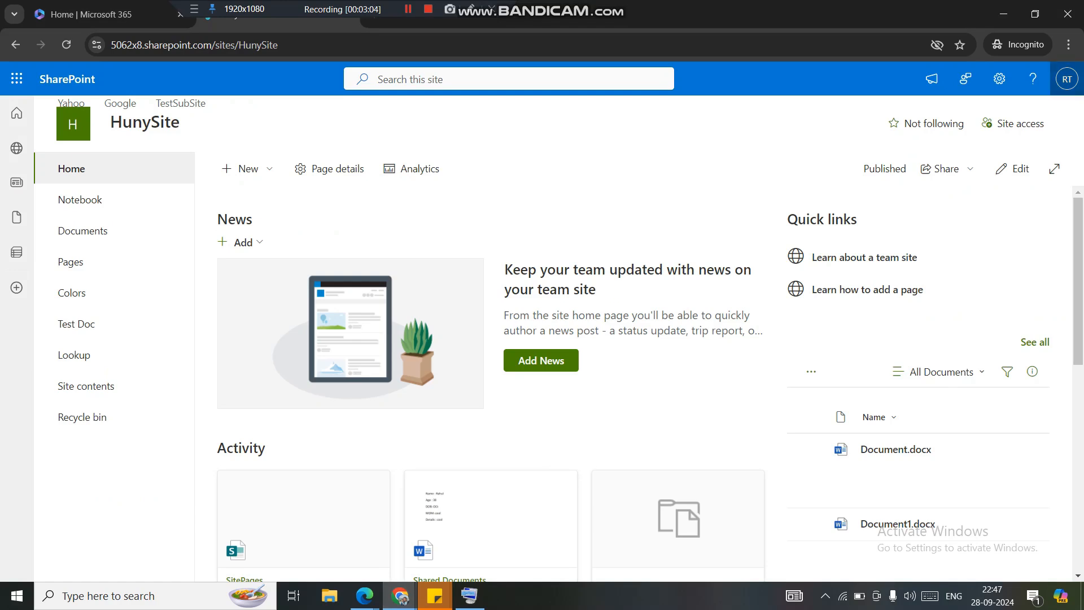
left_click(1067, 79)
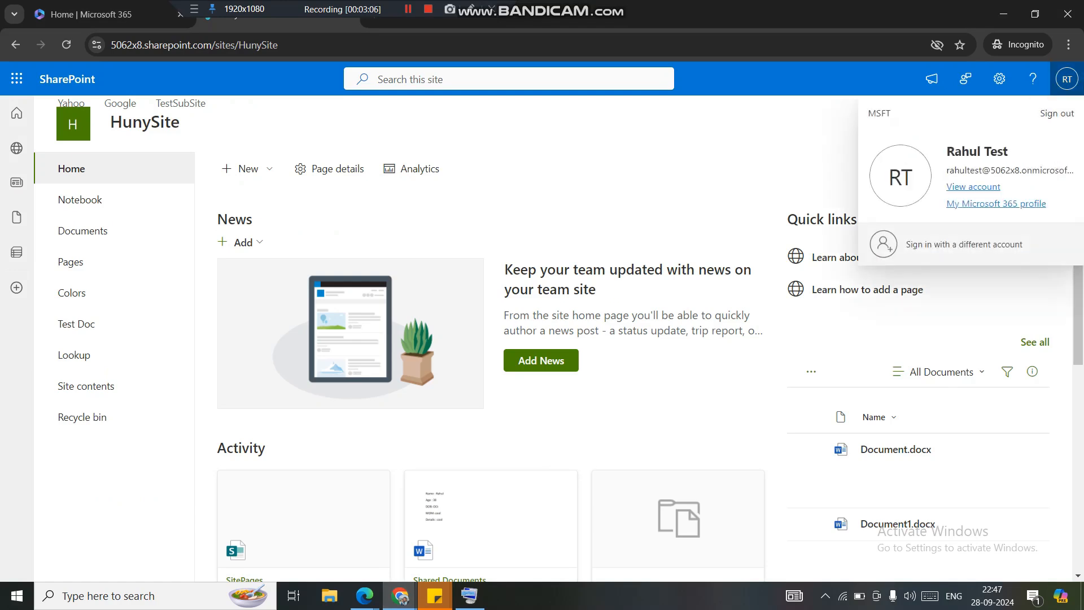
left_click_drag(950, 186, 1001, 187)
left_click(84, 231)
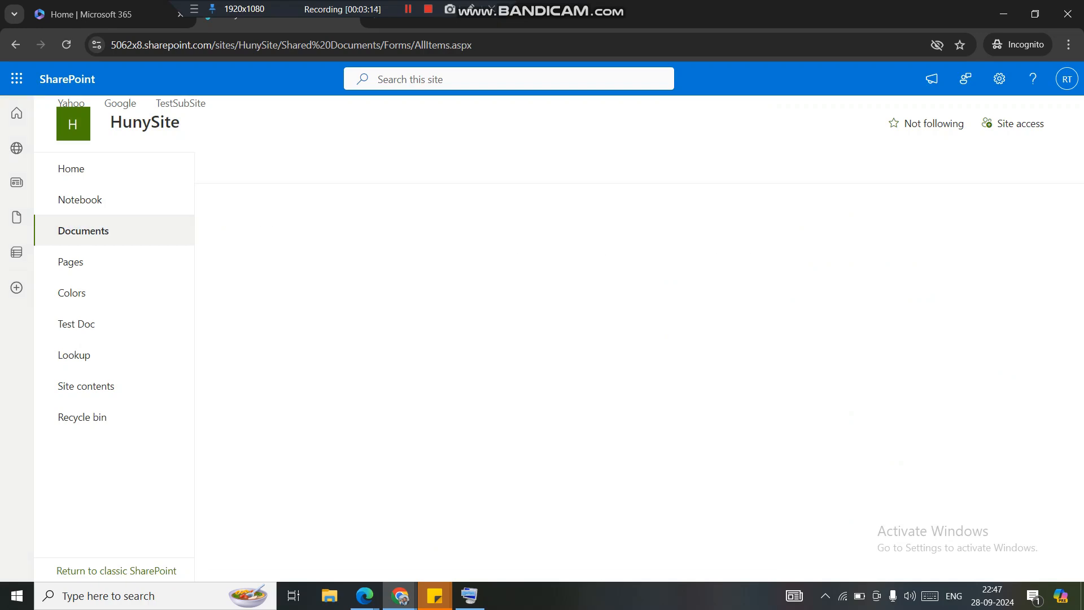
left_click(234, 323)
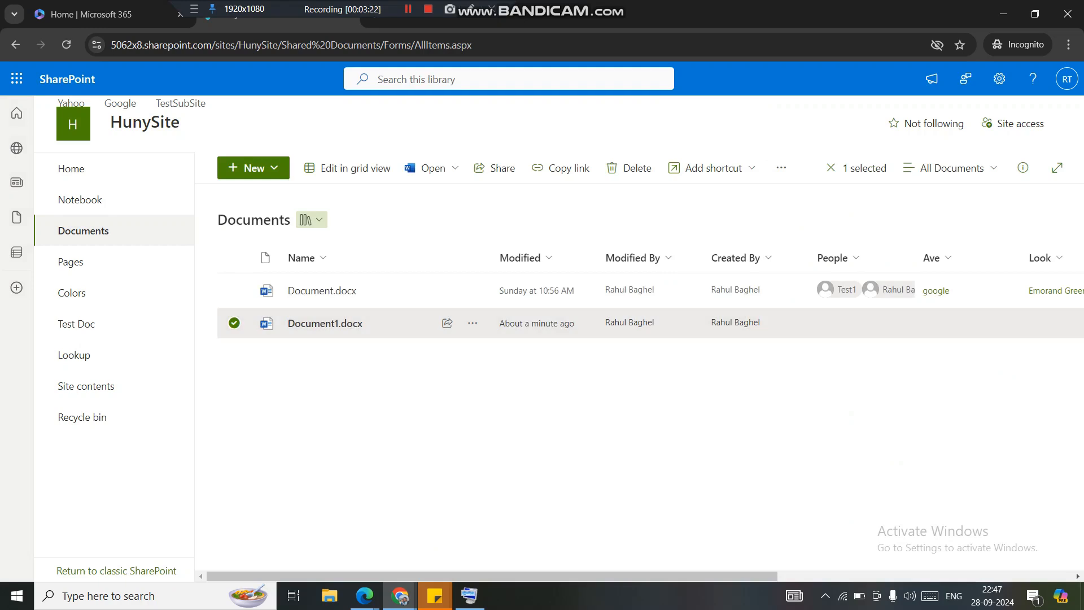
Step: Return to the administrator's browser window and open the Documents library's permissions, going up to the parent HunySite permissions page
mouse_move(400, 596)
left_click(324, 528)
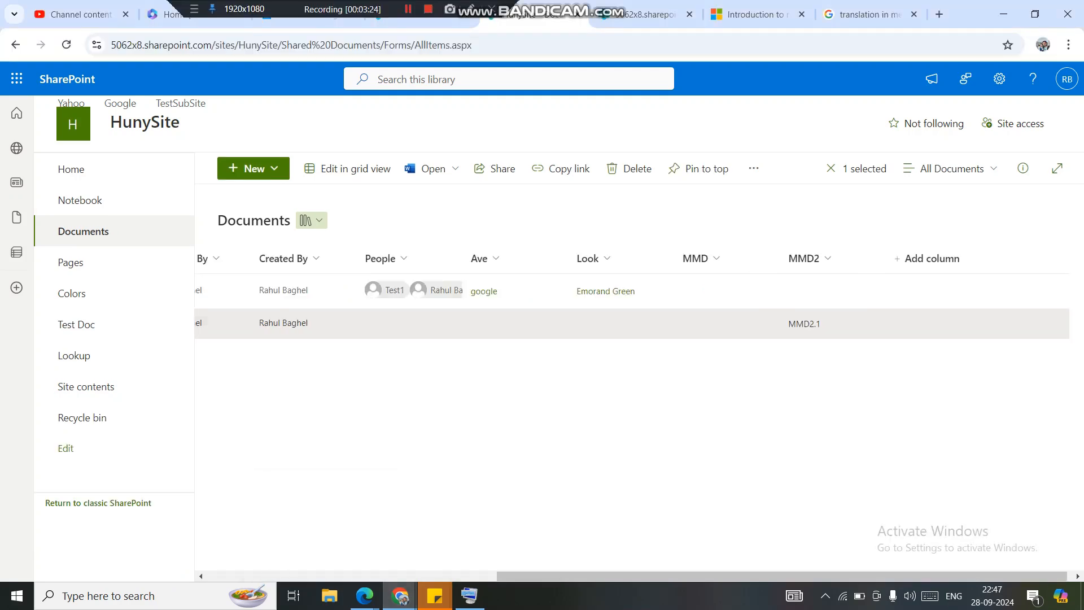
left_click(1033, 78)
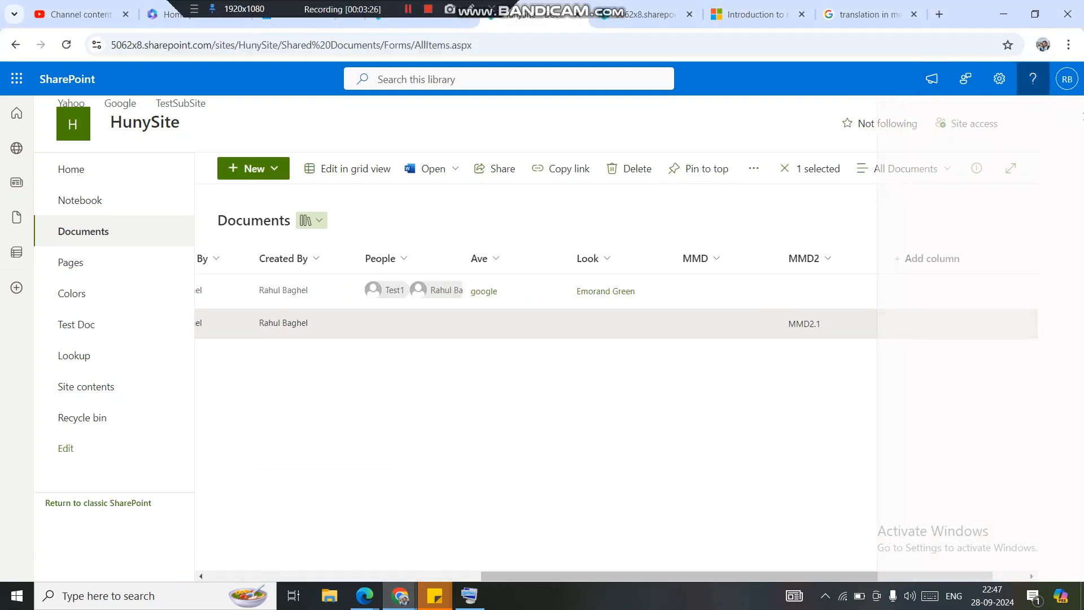
left_click(1067, 79)
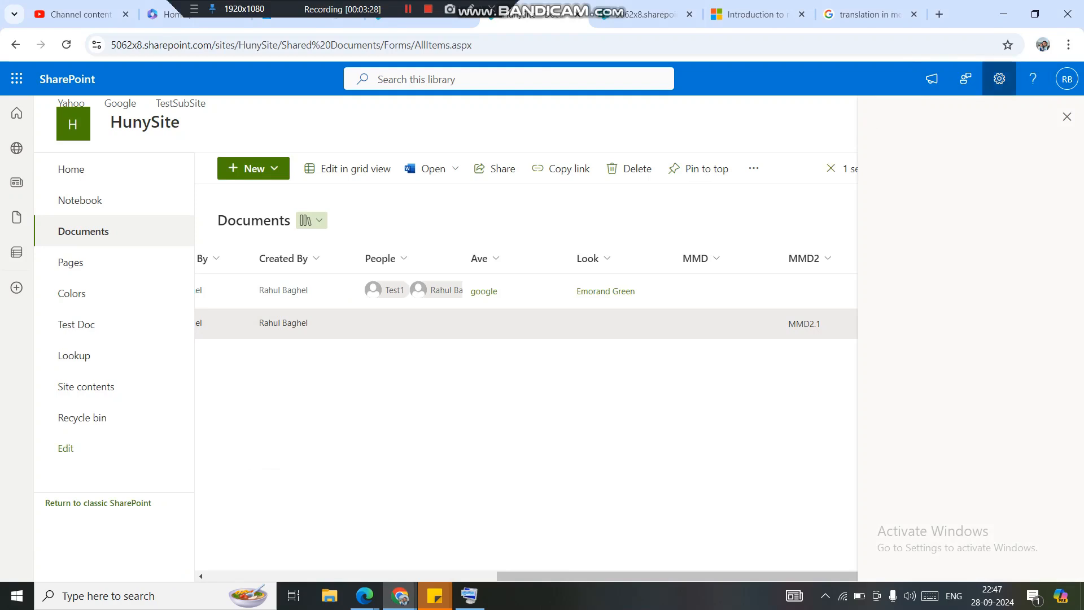
left_click(1000, 79)
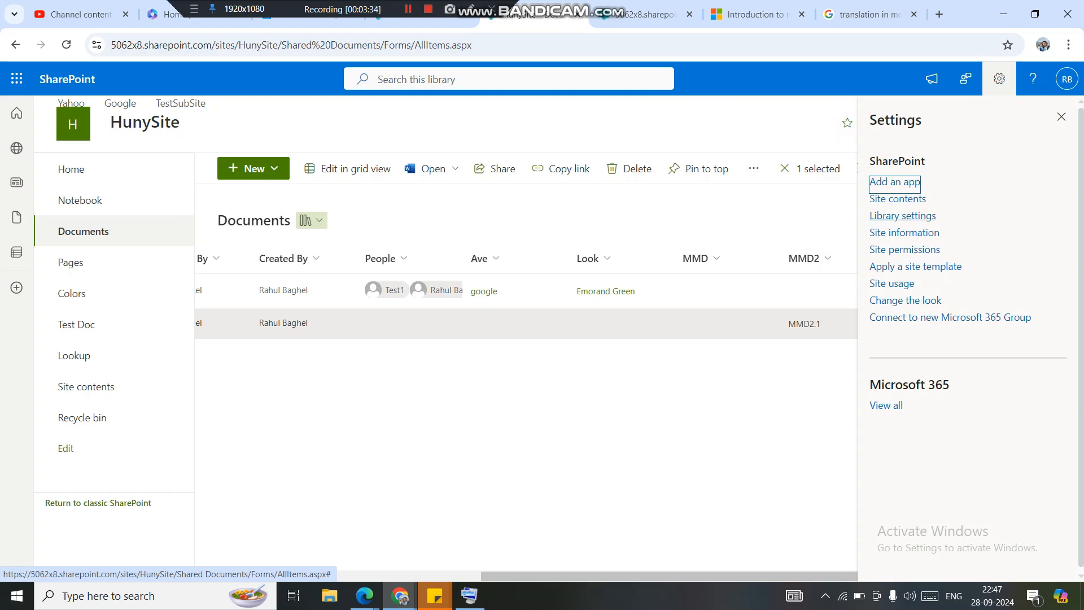
left_click(902, 216)
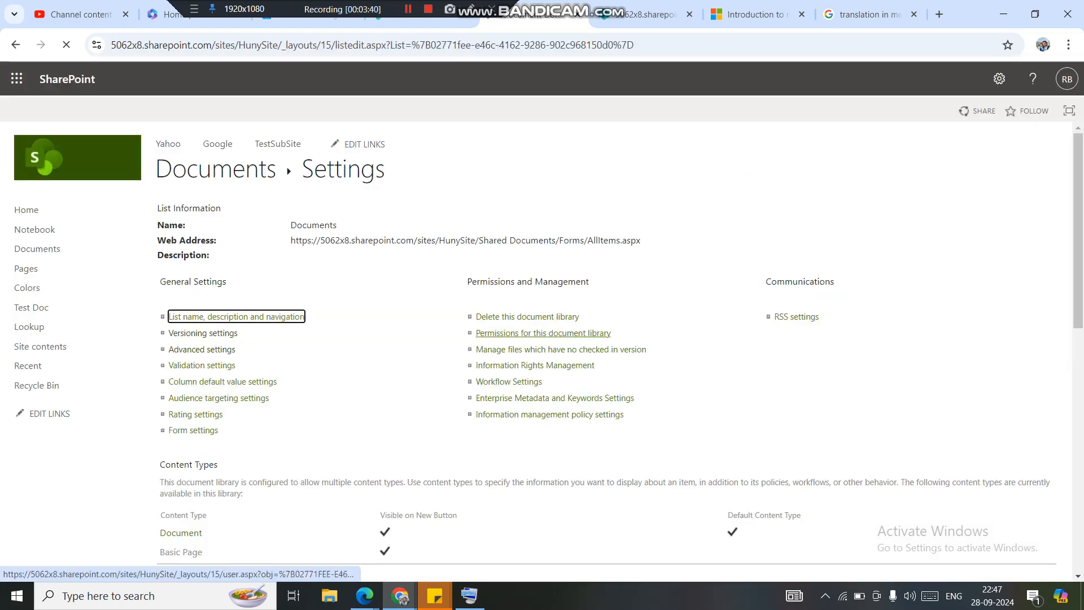
left_click(544, 333)
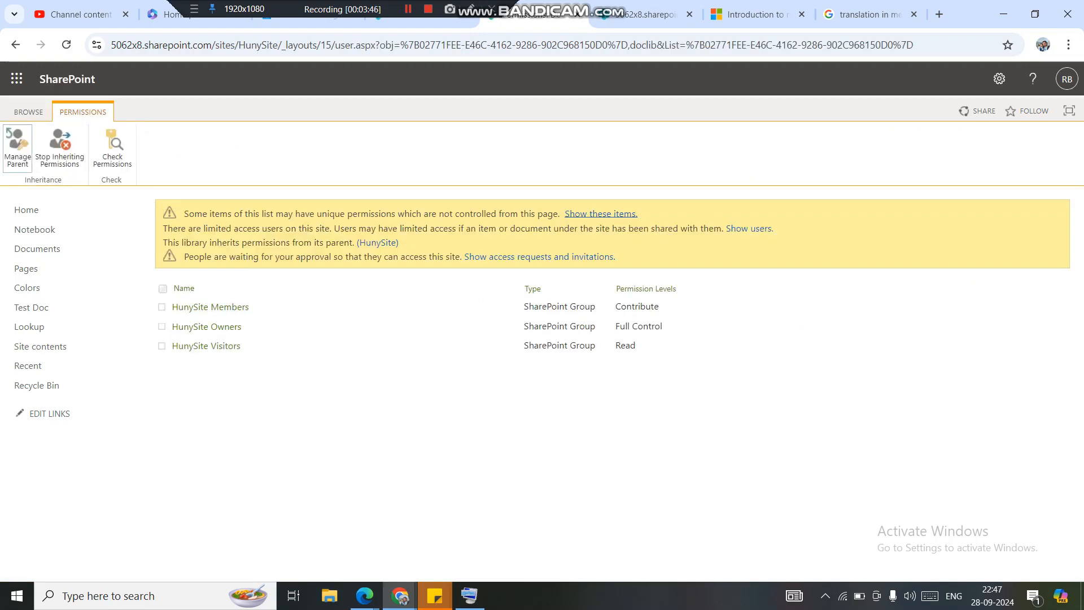
left_click(18, 148)
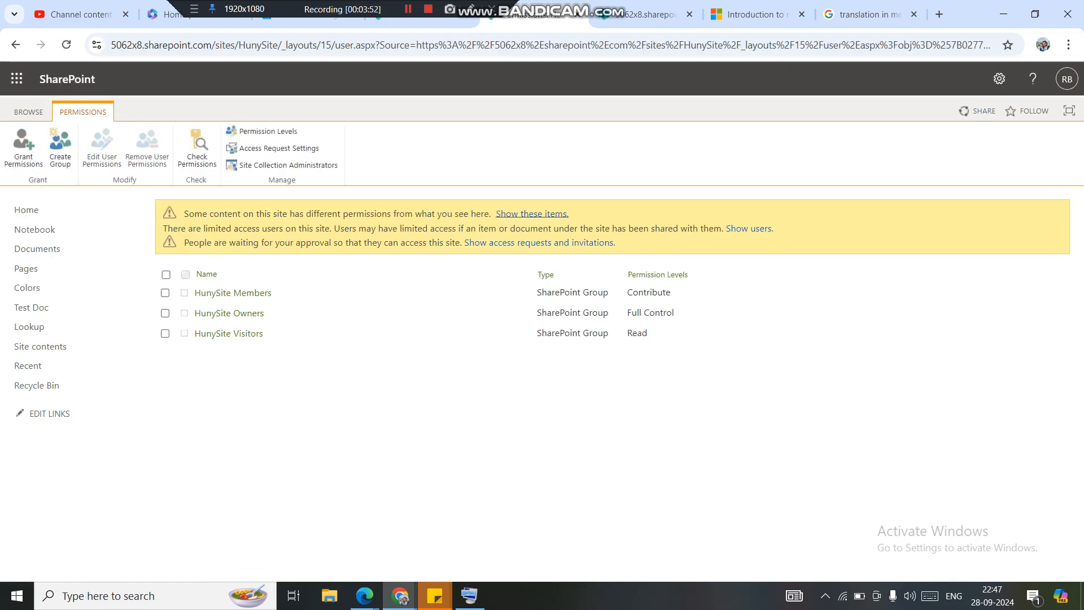
Step: Check the test user's permission levels on HunySite and close the permission check
left_click(197, 146)
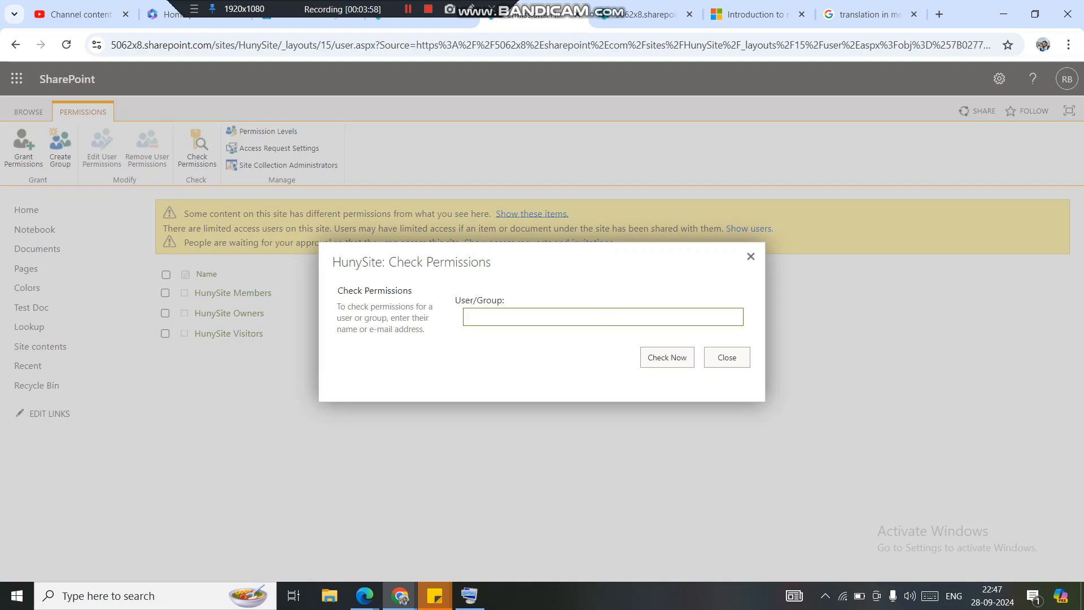
type("ra")
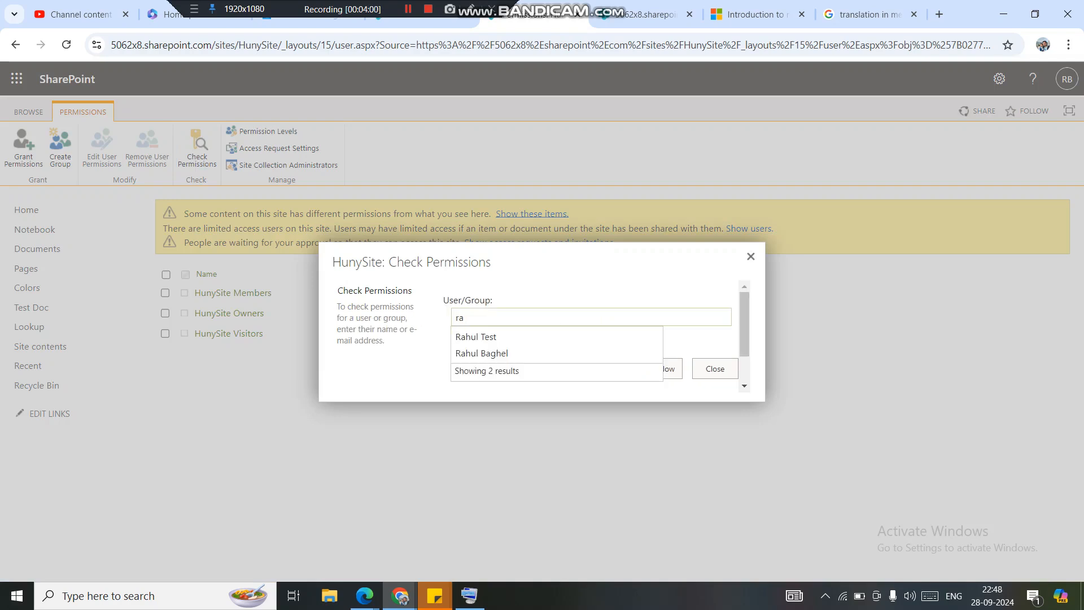
left_click(476, 336)
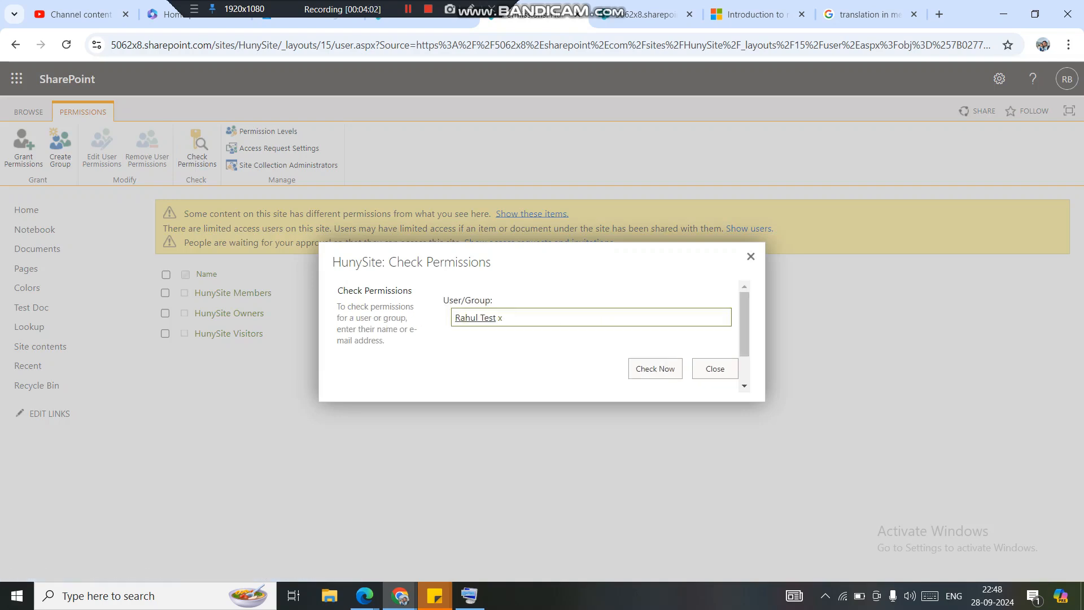
left_click(655, 369)
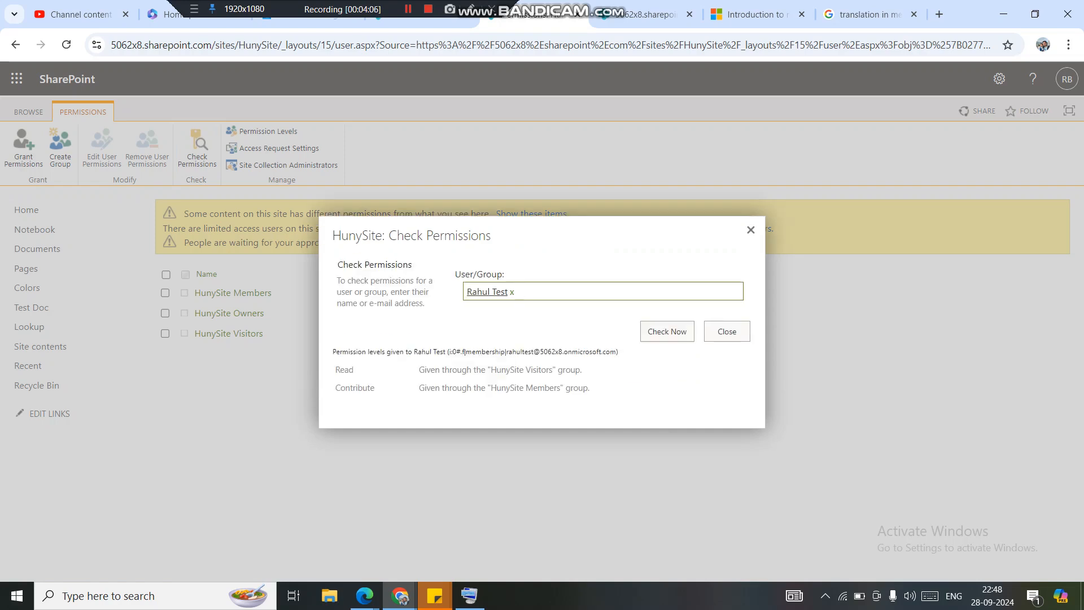
left_click_drag(339, 369, 591, 388)
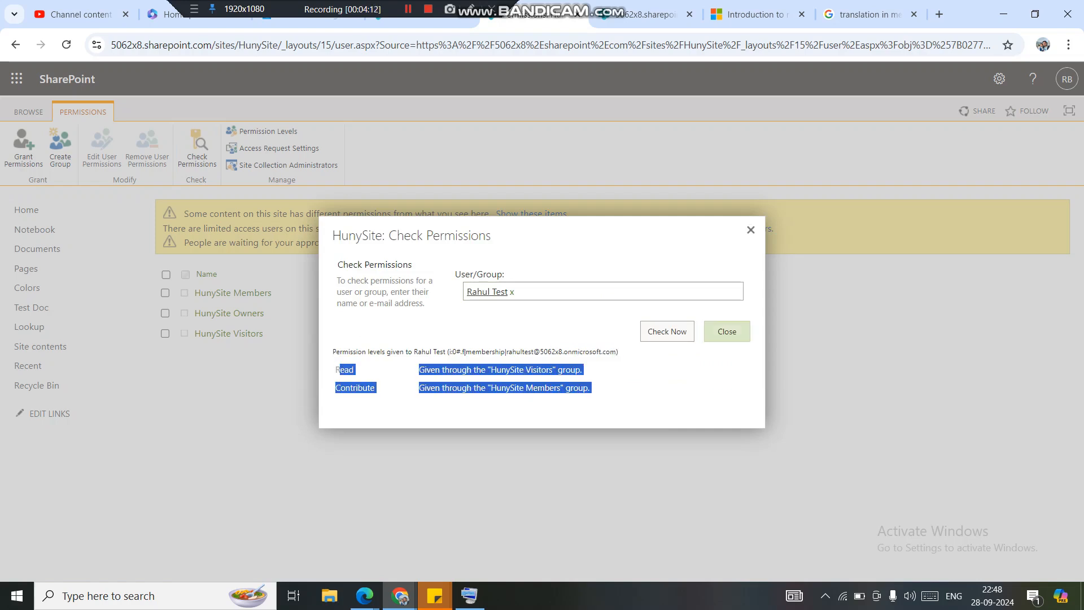
left_click(727, 331)
Step: Switch back to the test user's incognito window and open the full properties form of Document1.docx at its MMD2 column
left_click(365, 596)
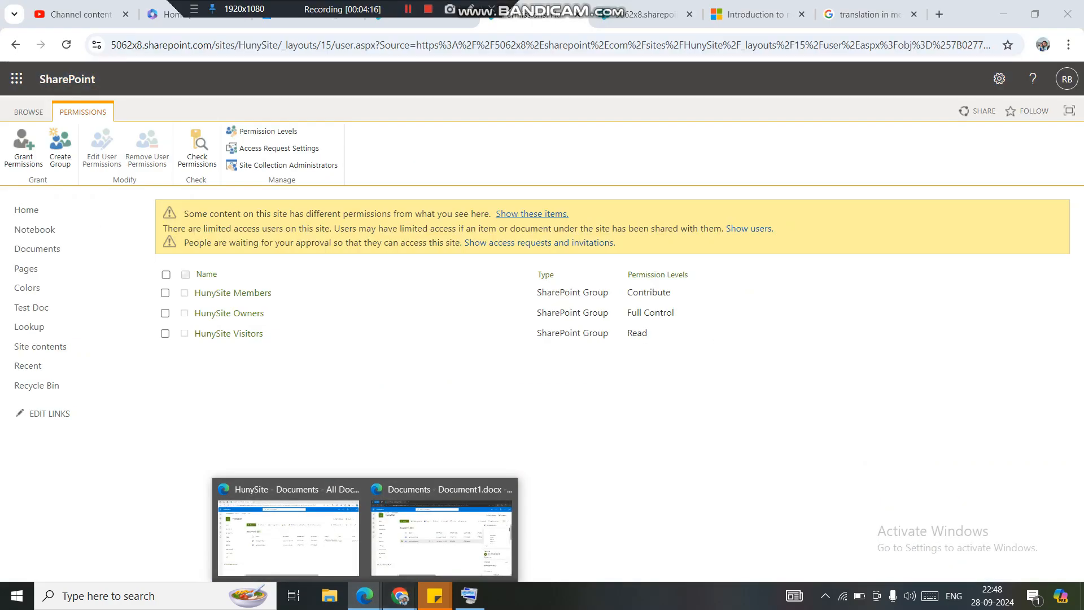
mouse_move(400, 596)
left_click(476, 528)
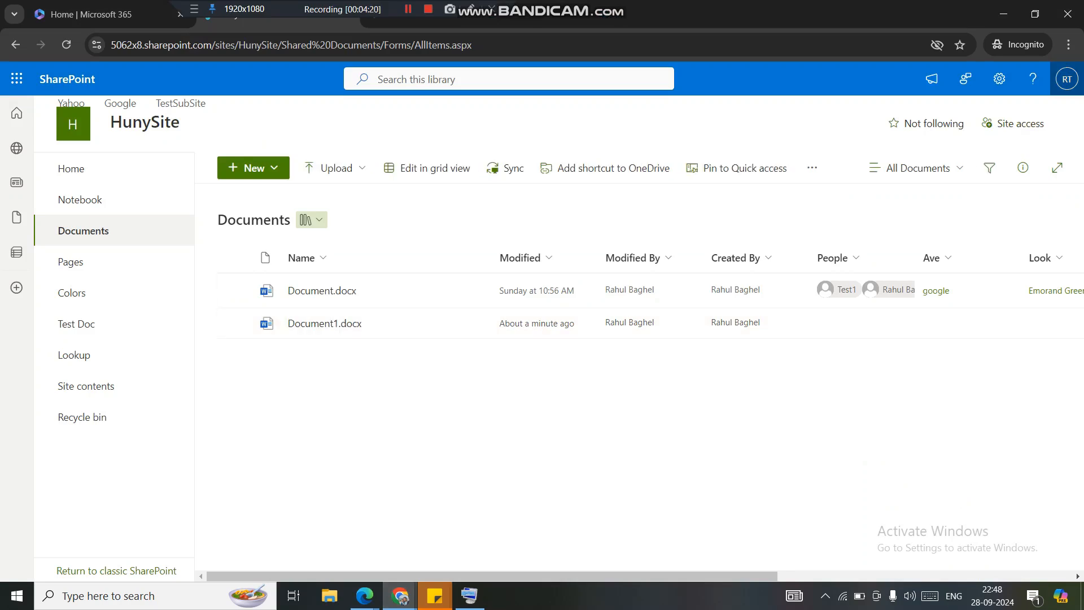
left_click(1068, 79)
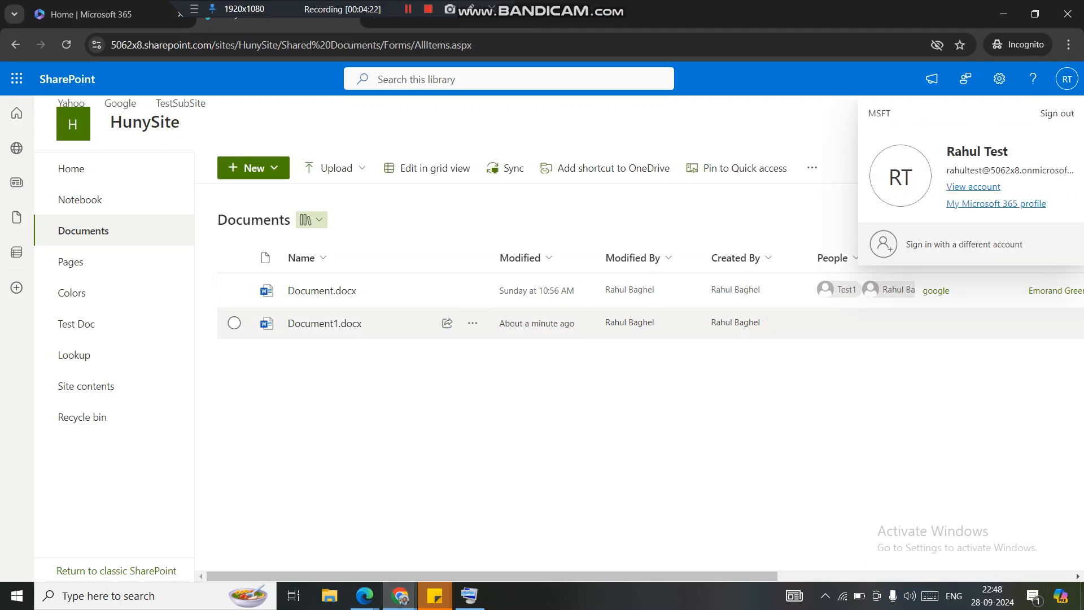
left_click(791, 324)
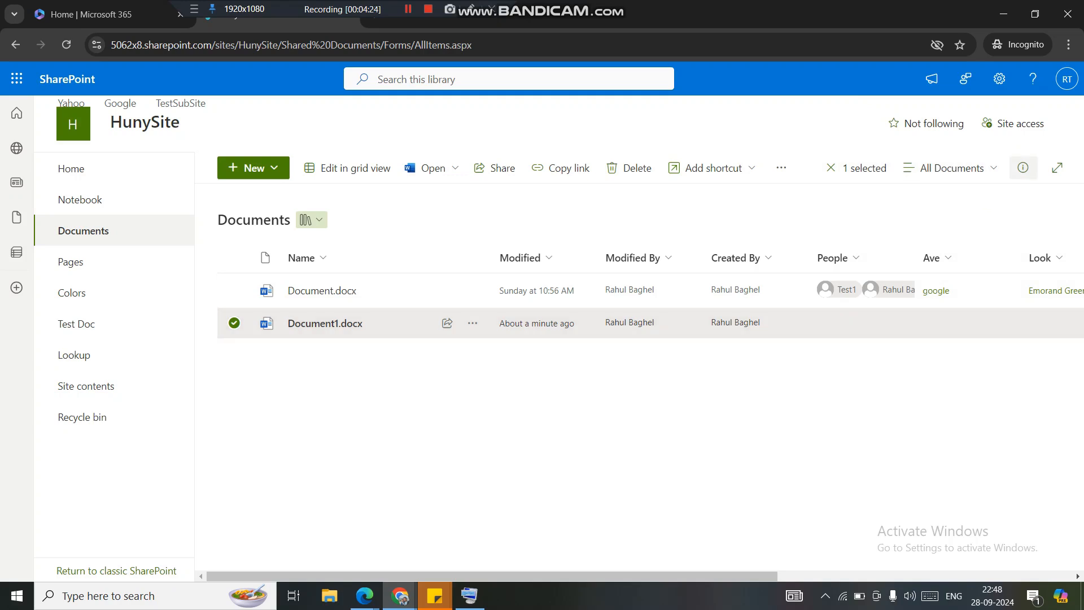
left_click(1023, 168)
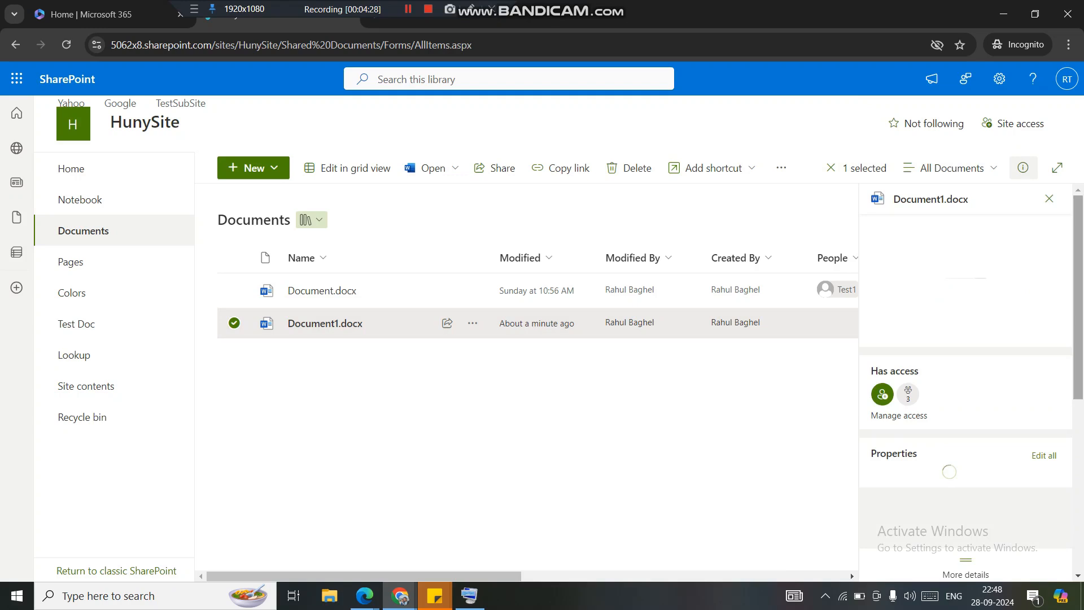
left_click(1044, 484)
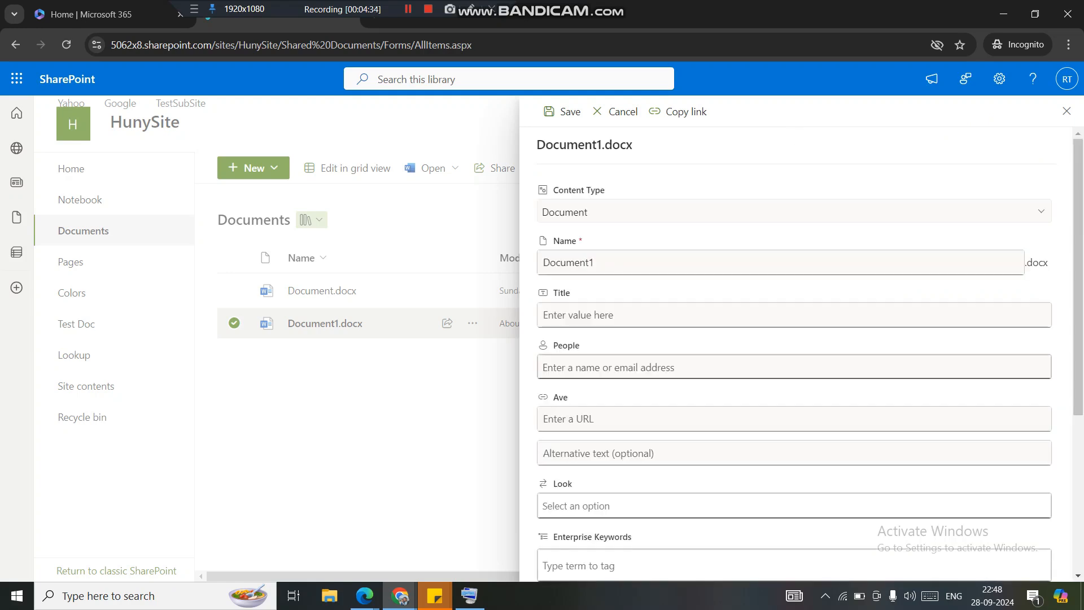
scroll(796, 356, "down", 5)
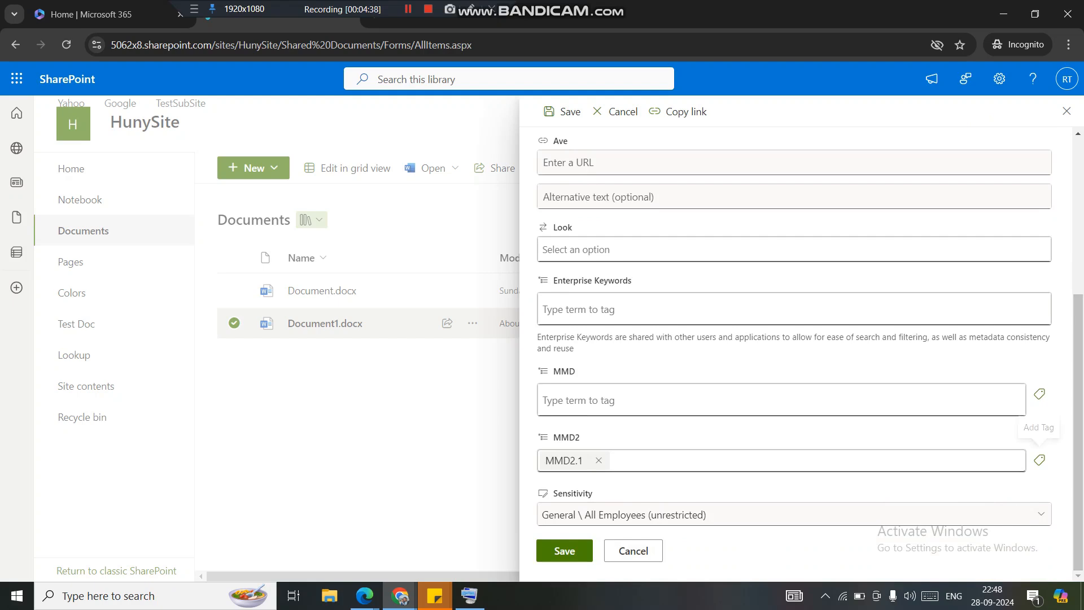
Step: Create a new term MMD2.1.1 under MMD2.1 from the MMD2 column's term picker and apply the picker
left_click(1040, 460)
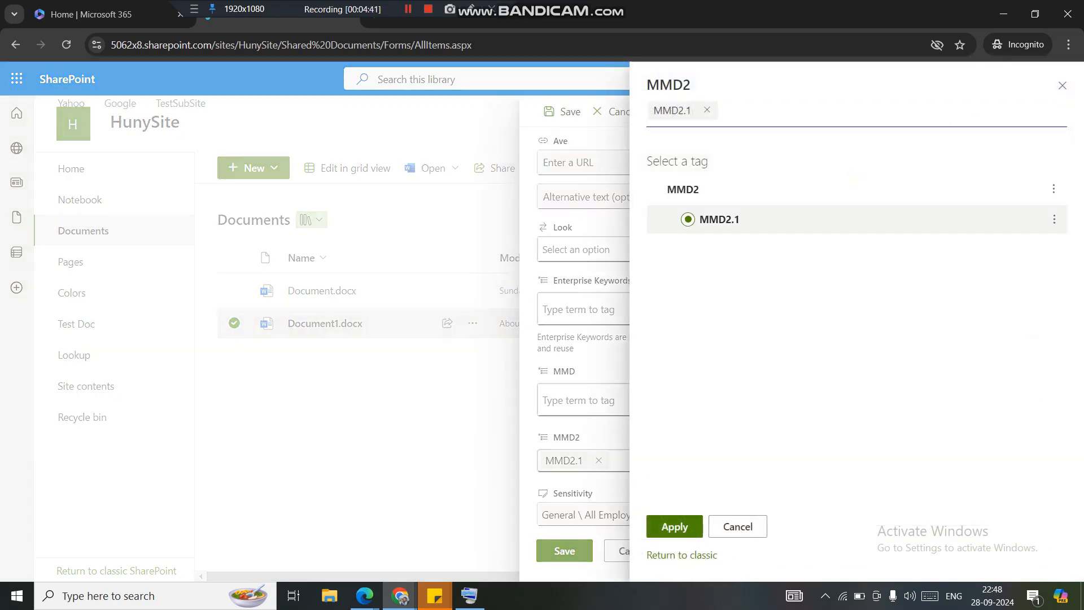
left_click(1054, 219)
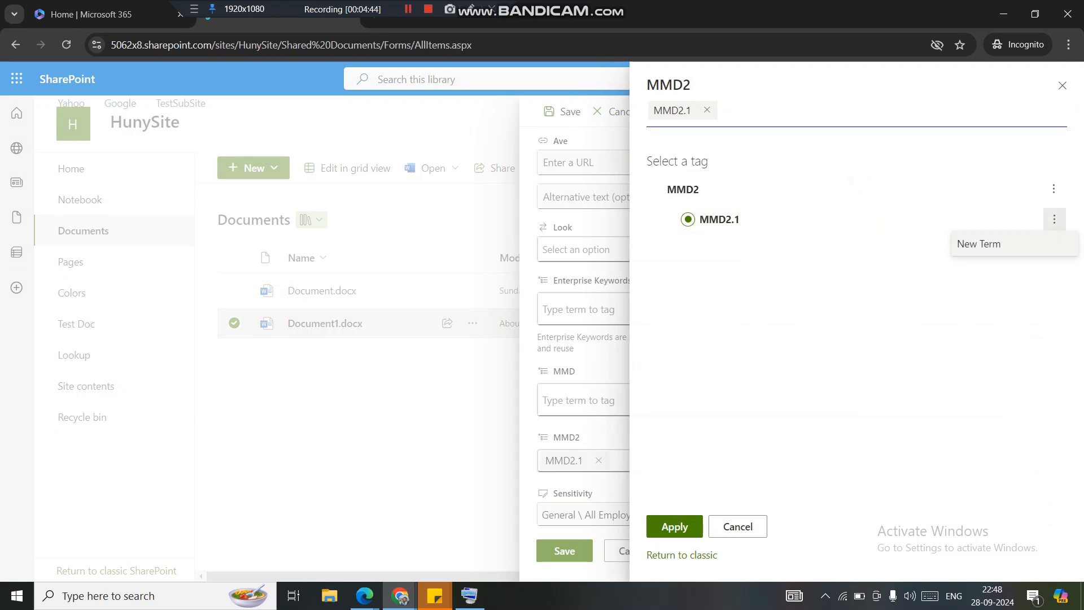
left_click(979, 243)
type("MMD2.1.1")
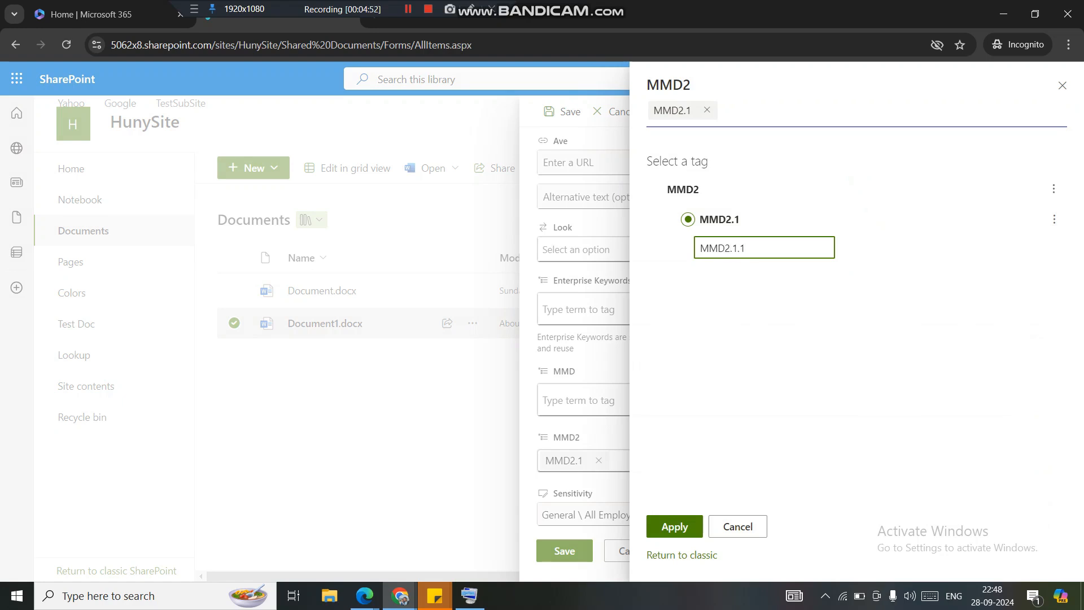
key("Return")
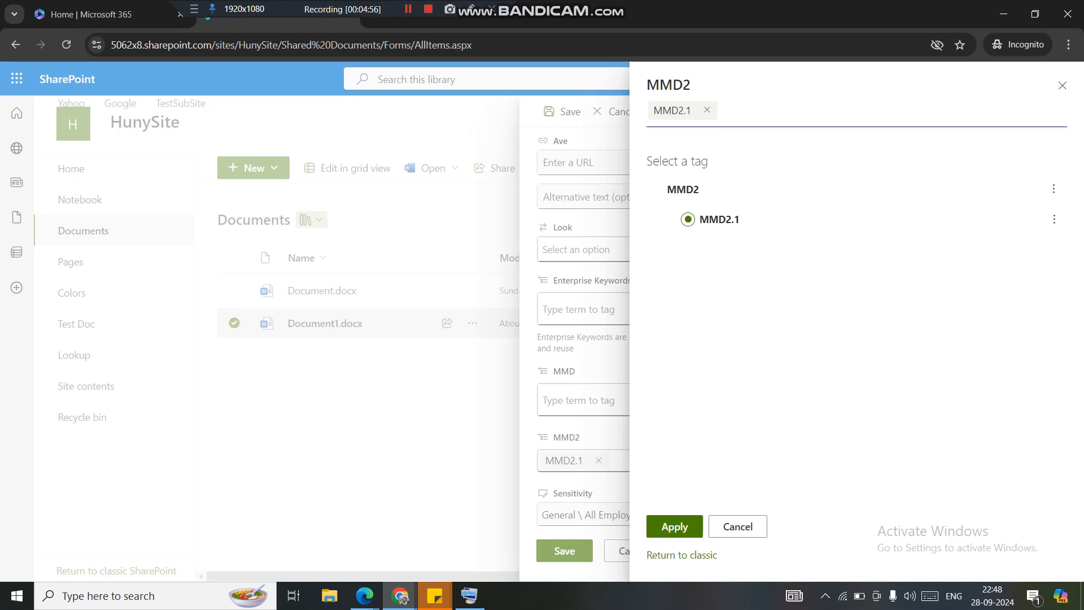
left_click(675, 526)
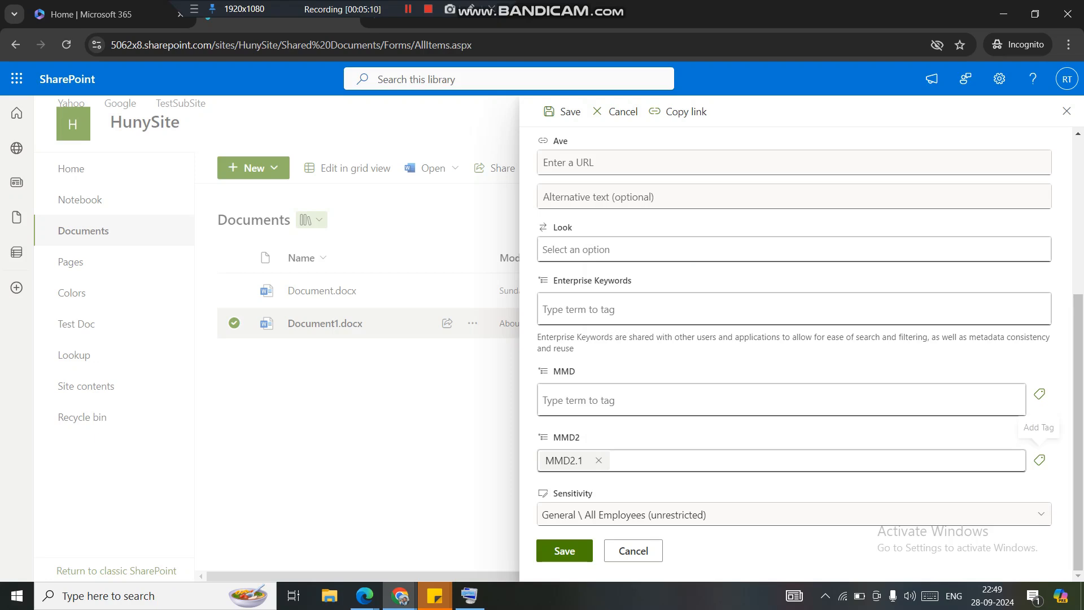
Step: Reopen the MMD2 term picker, expand MMD2.1 and apply MMD2.1.1 as the document's tag
left_click(1040, 460)
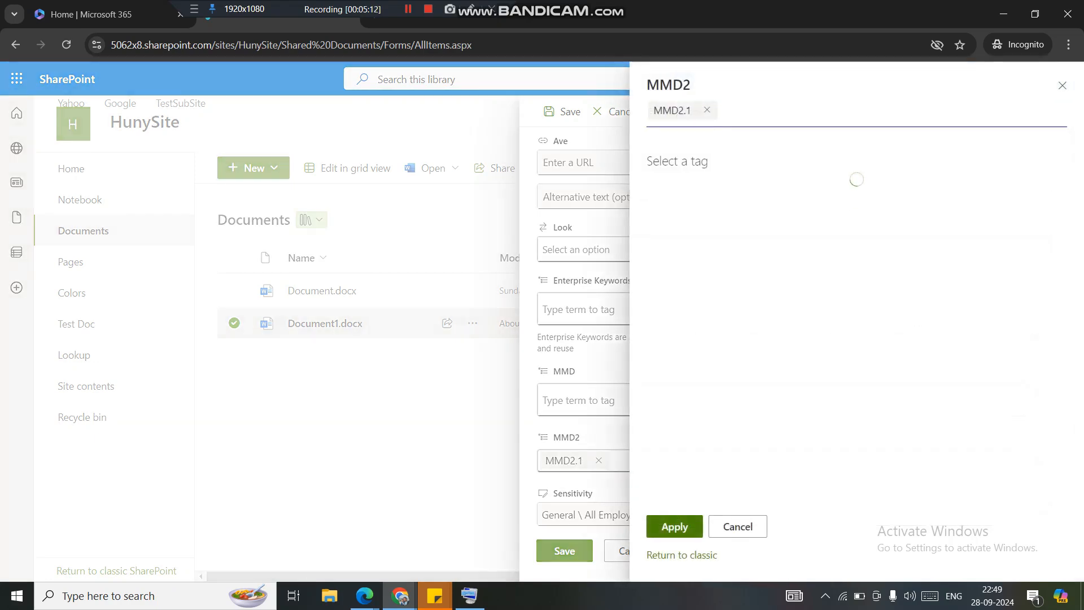
left_click(673, 221)
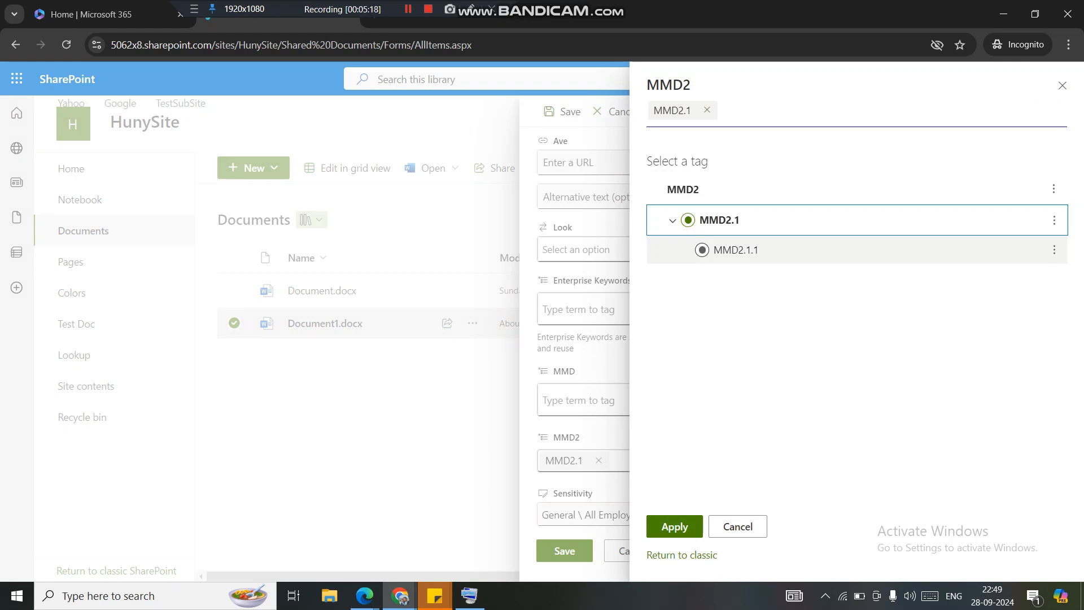
left_click(702, 250)
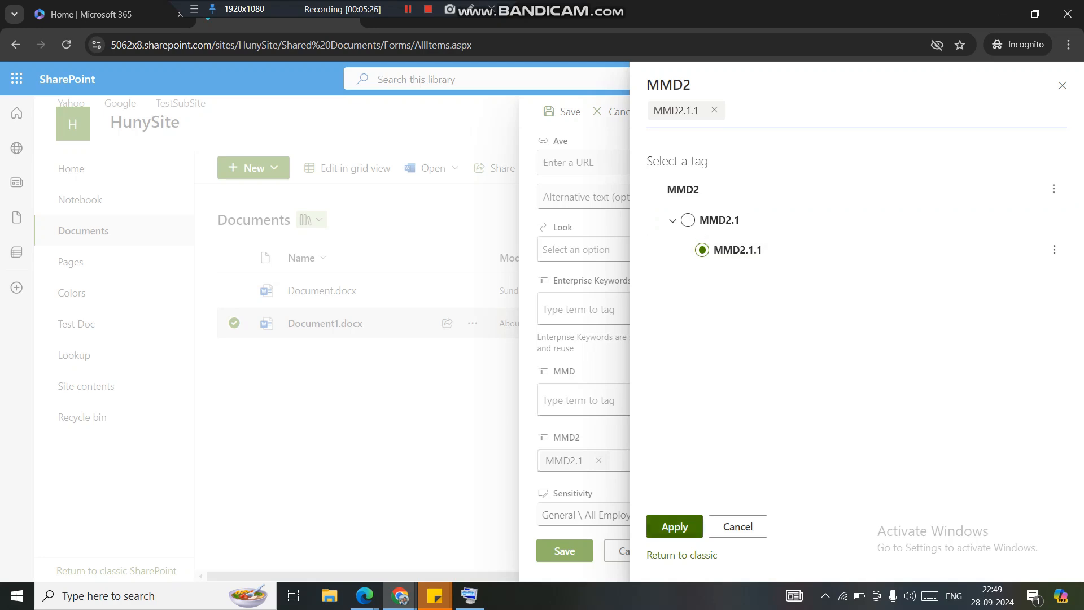
left_click(675, 526)
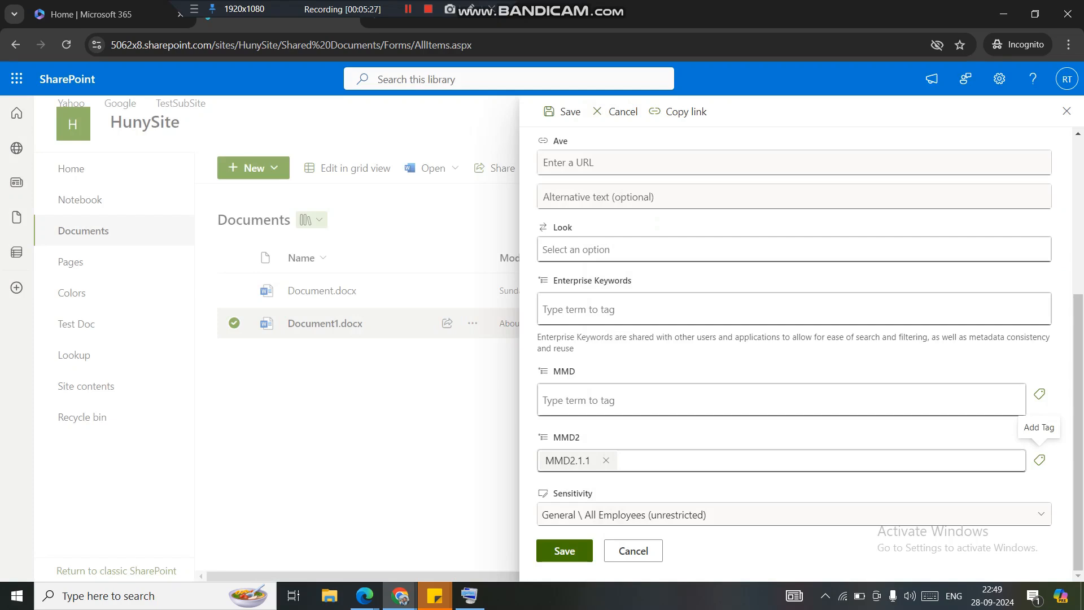
Step: Save Document1.docx's properties, close its details and bring the library's MMD2 column into view
left_click(565, 550)
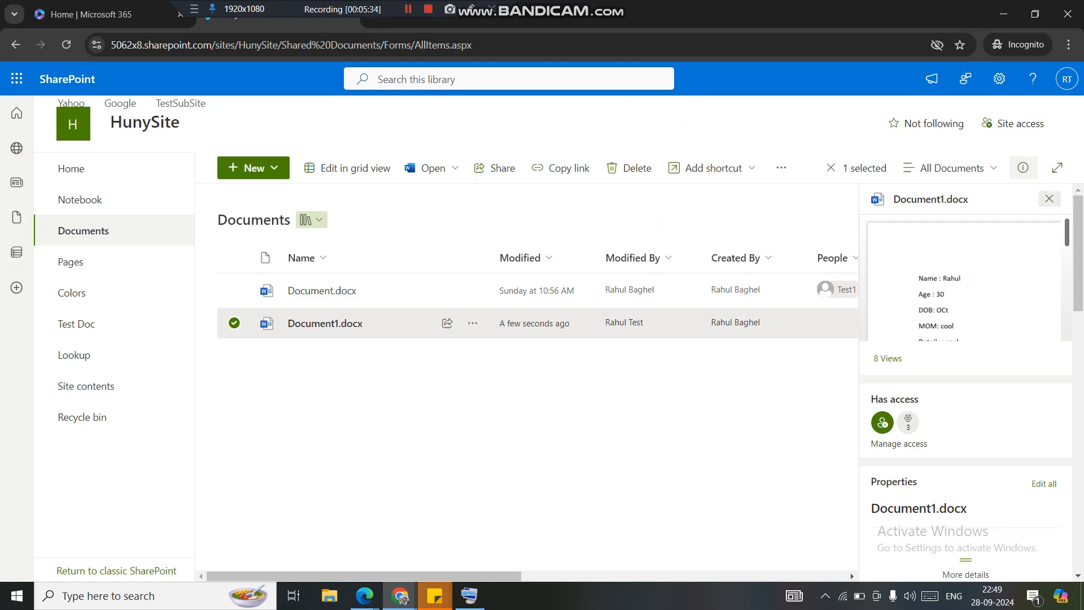
left_click(1049, 198)
left_click_drag(633, 577, 882, 576)
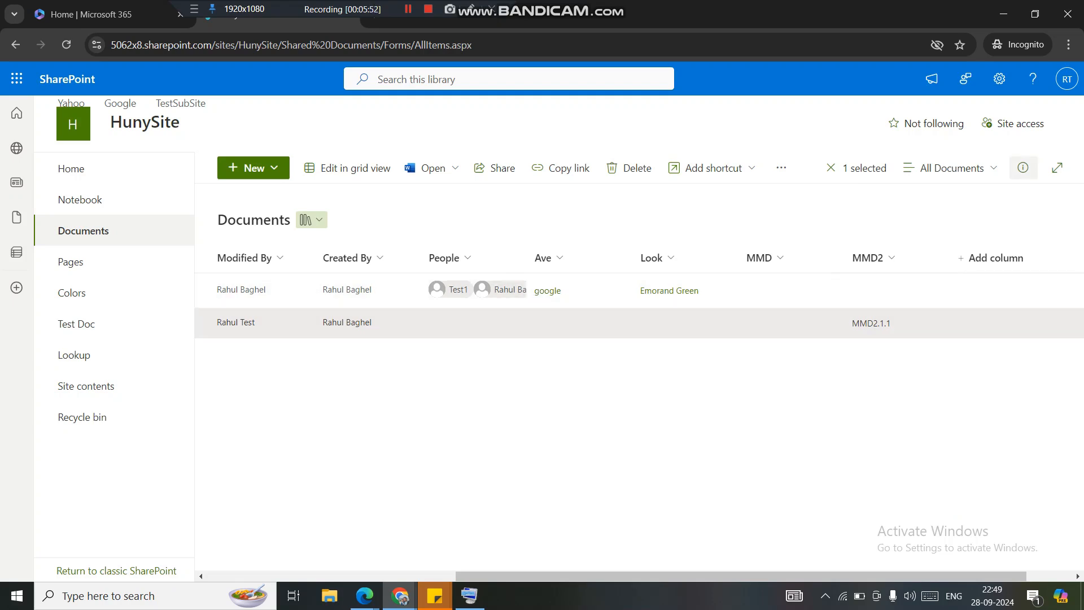
Step: Open the MMD2 term picker from Document1.docx's details, examine the term actions offered for MMD2.1.1 under MMD2.1, and cancel the picker
left_click(1023, 167)
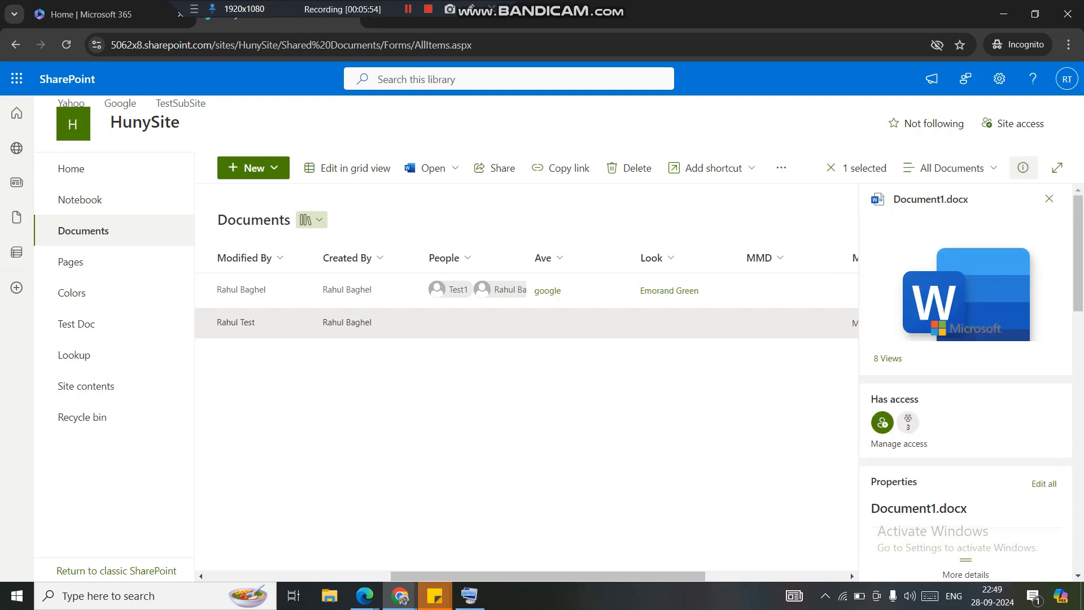
scroll(966, 367, "down", 10)
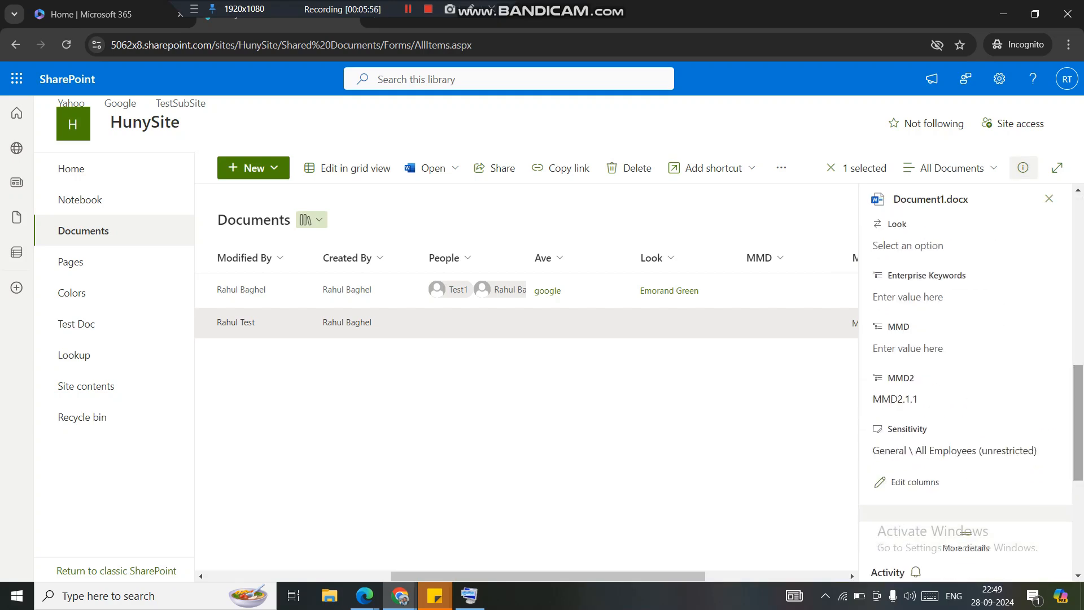
left_click(960, 399)
left_click(1045, 401)
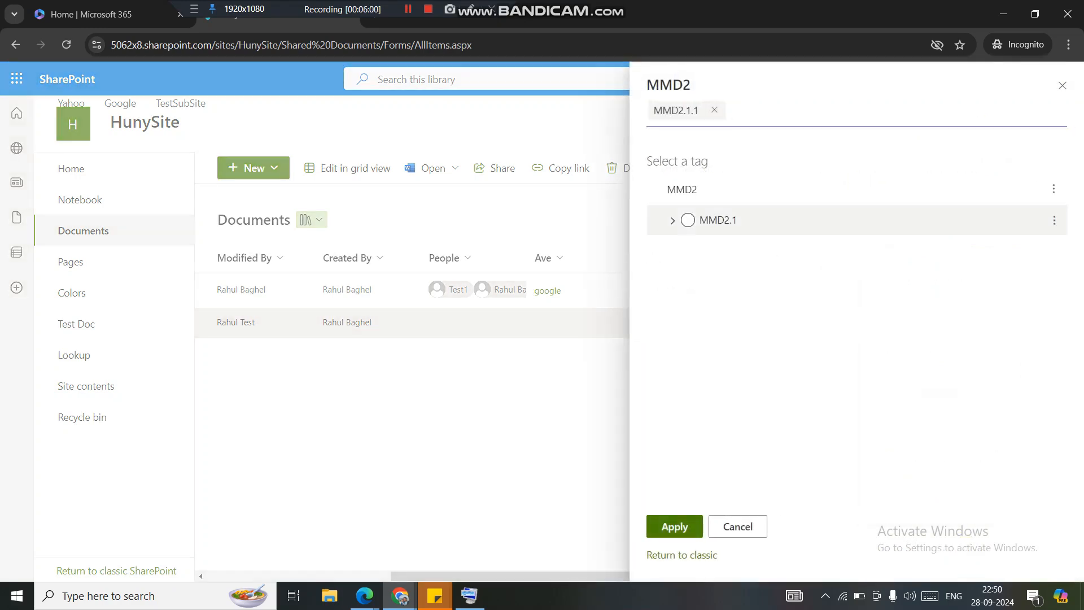
left_click(672, 221)
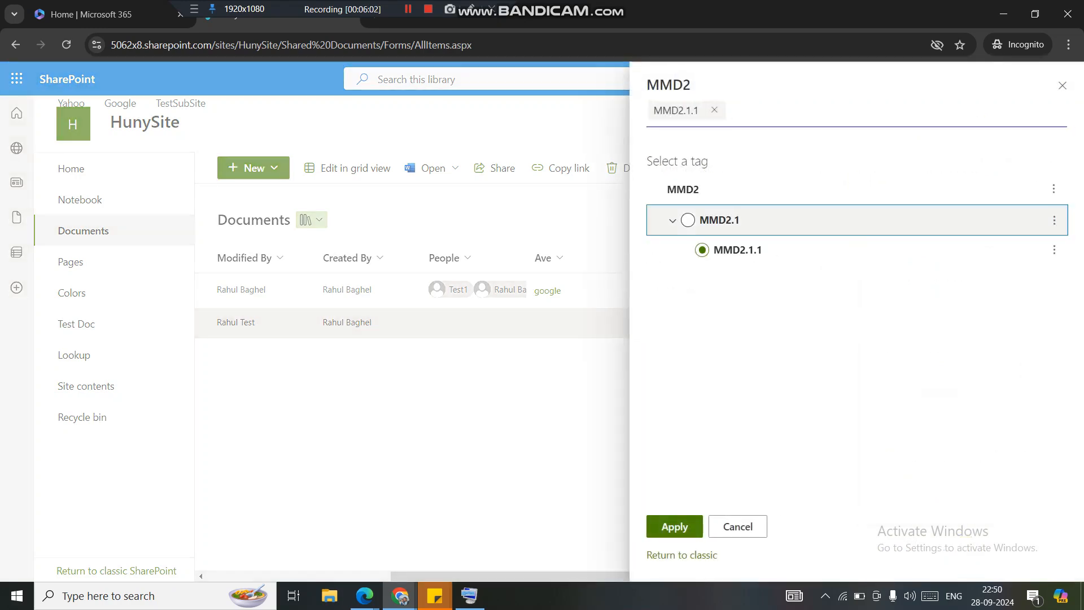
left_click(1054, 250)
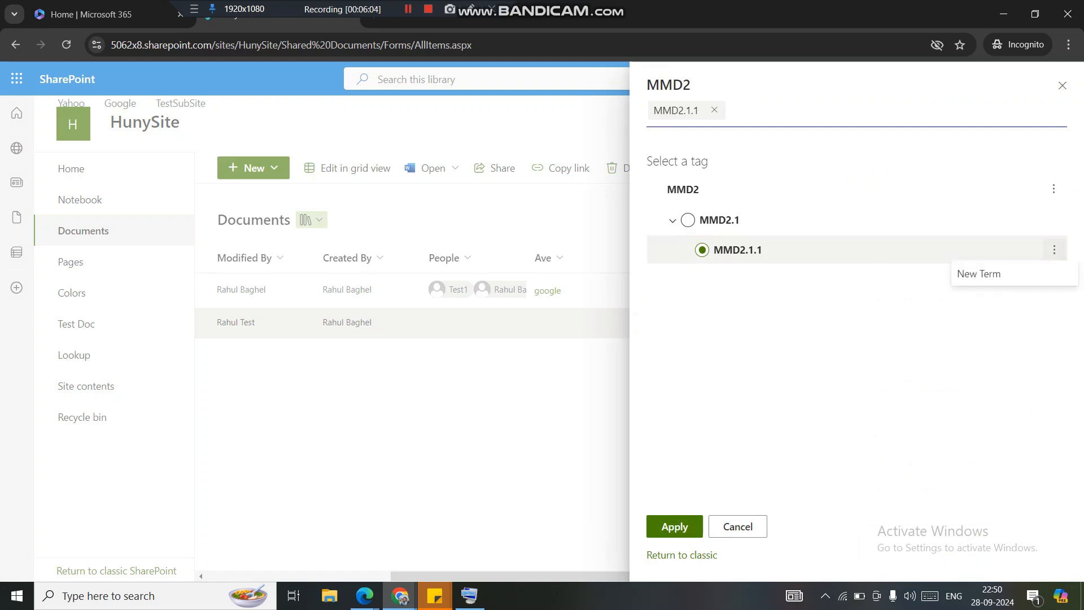
left_click(980, 274)
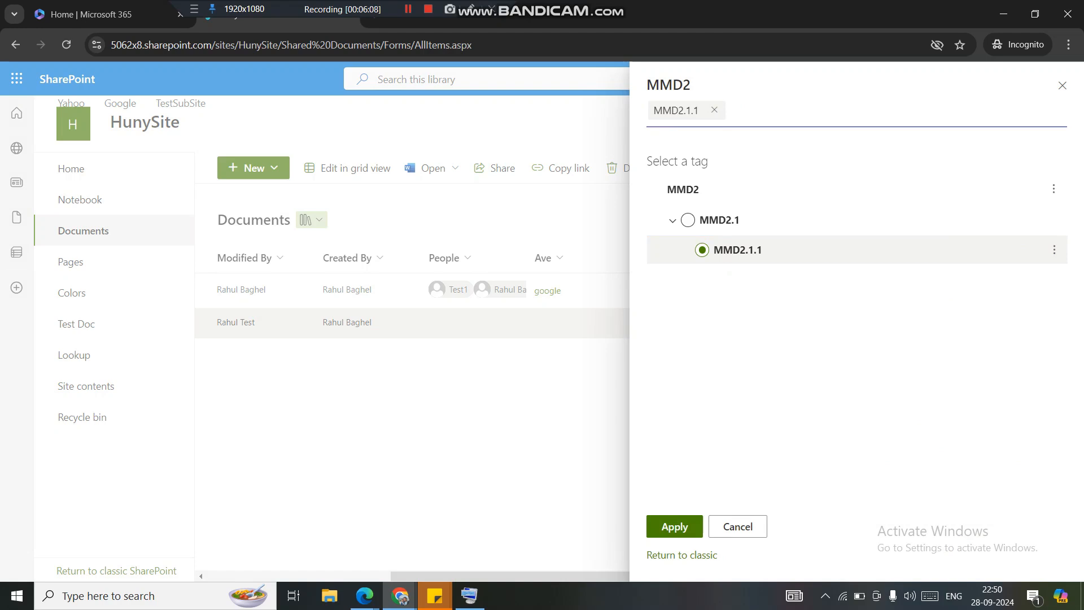
left_click(1054, 249)
left_click(1054, 249)
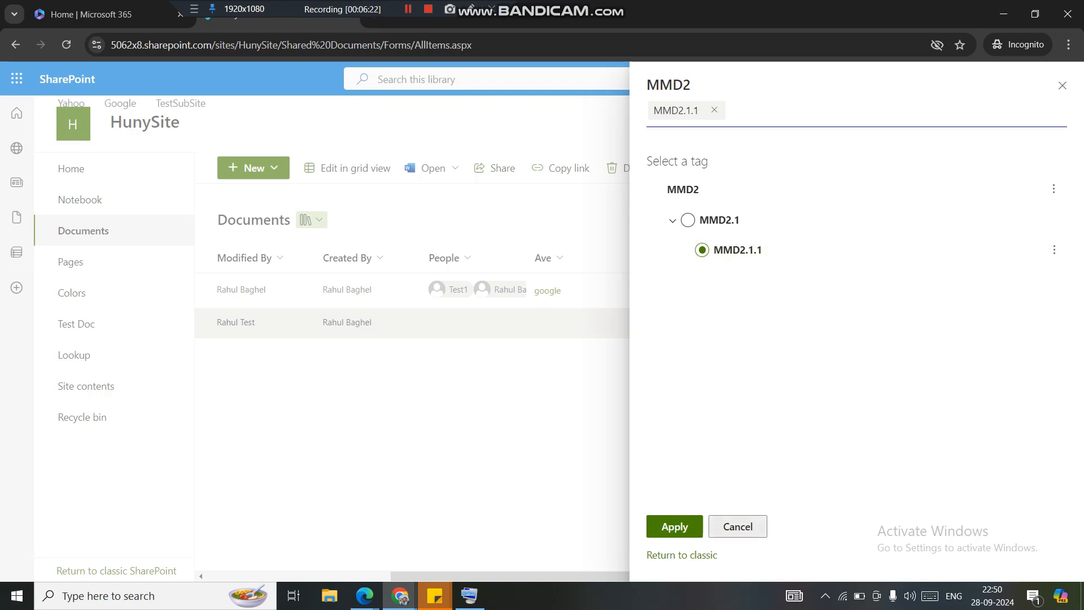
left_click(738, 526)
Step: Check which site settings the test user is offered, and switch to the site owner's Chrome window showing HunySite's permissions
left_click(1000, 79)
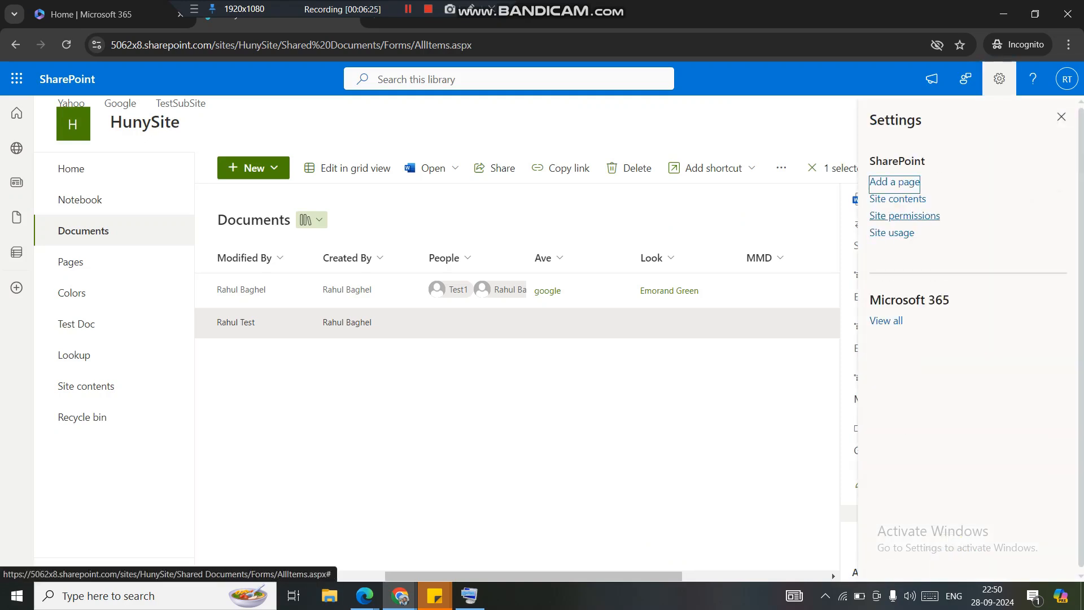
left_click(1062, 117)
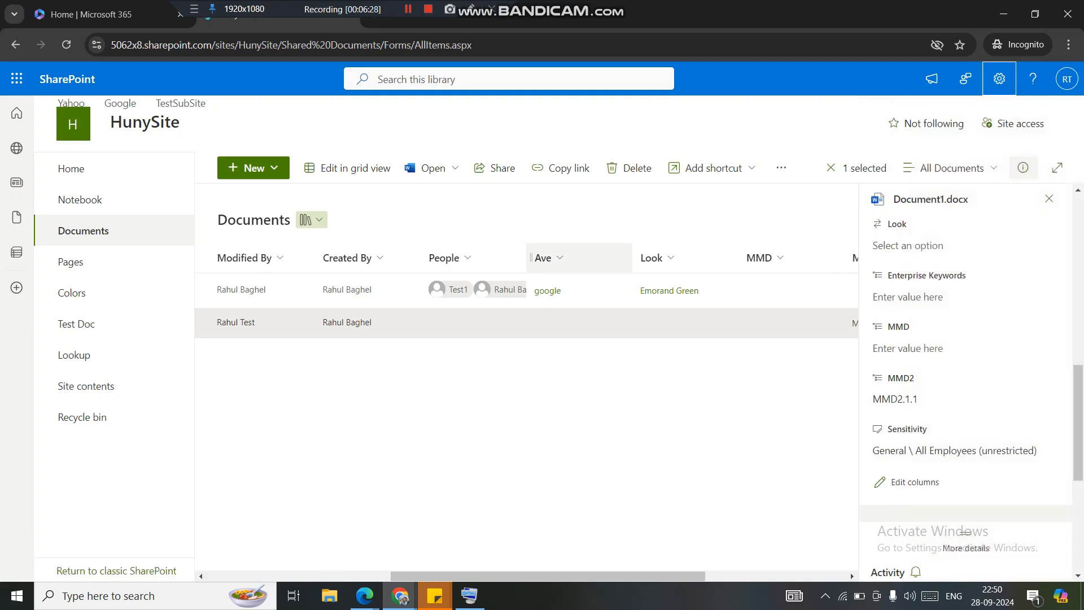
left_click(365, 596)
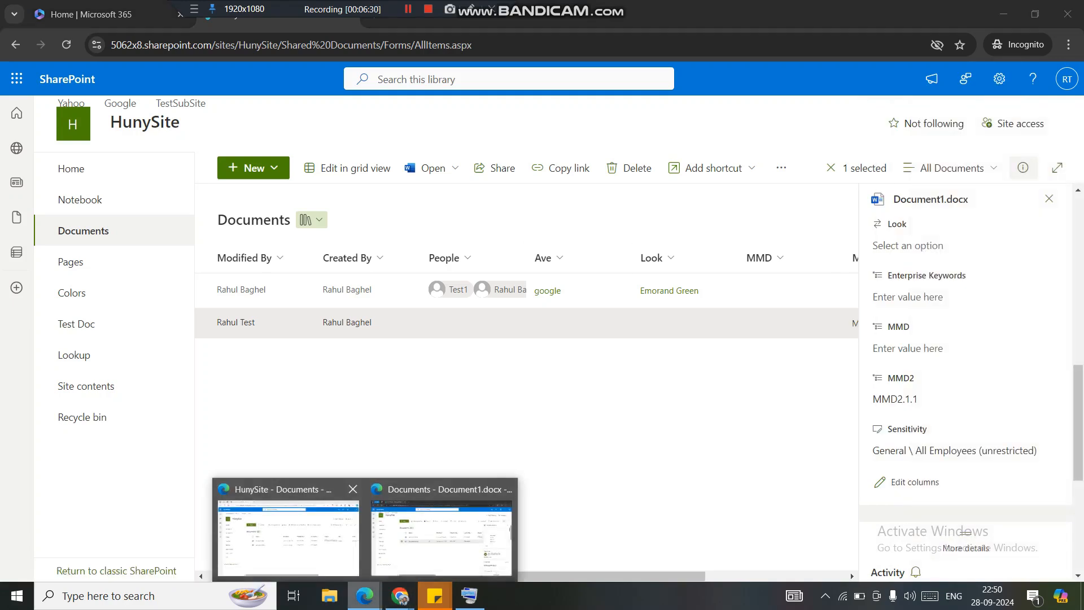
mouse_move(400, 596)
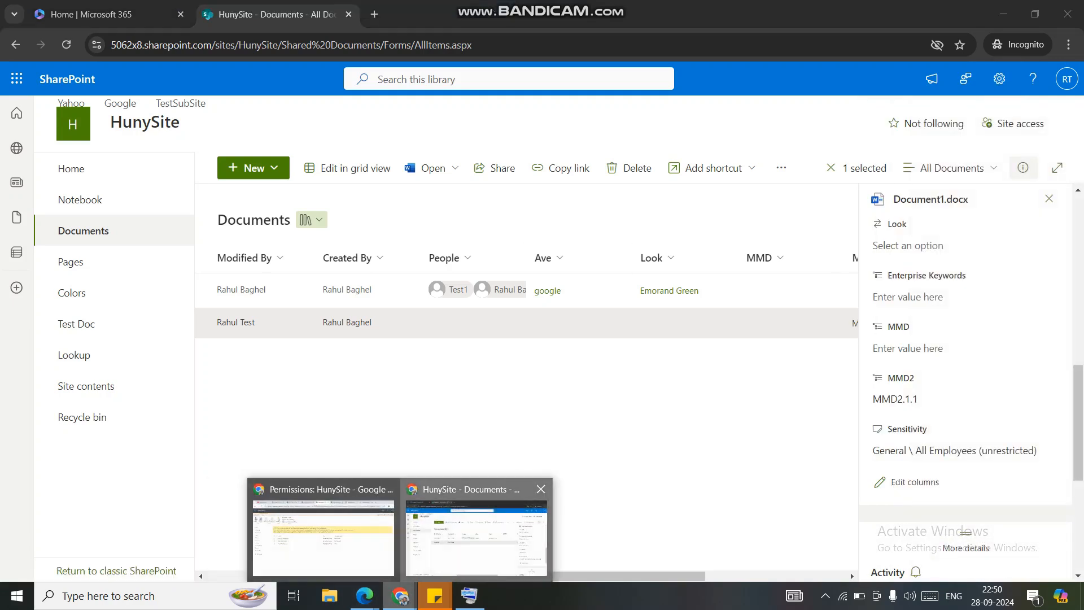
left_click(476, 533)
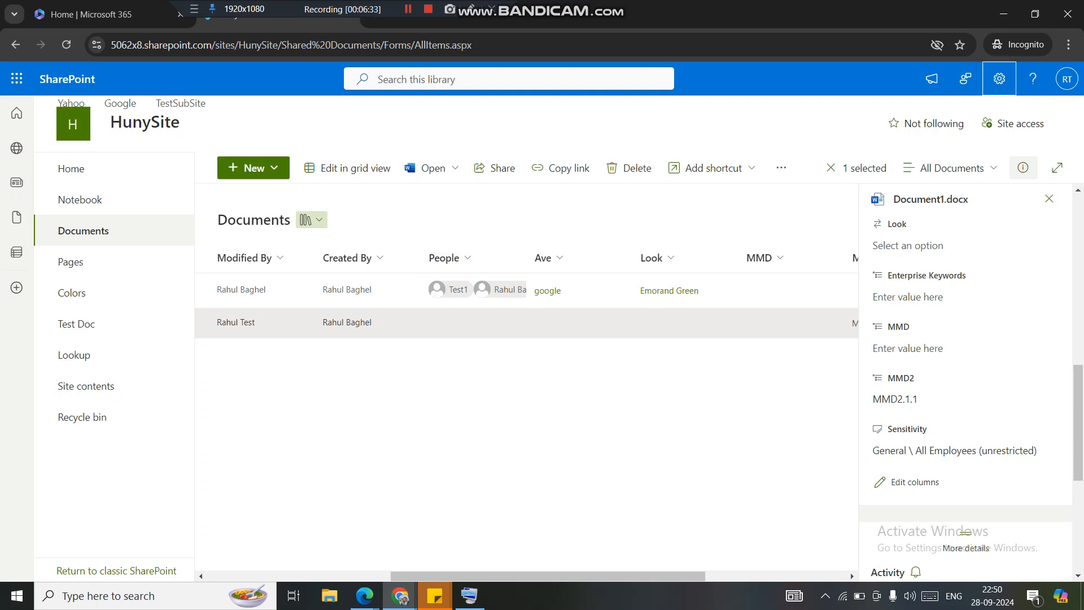
mouse_move(400, 596)
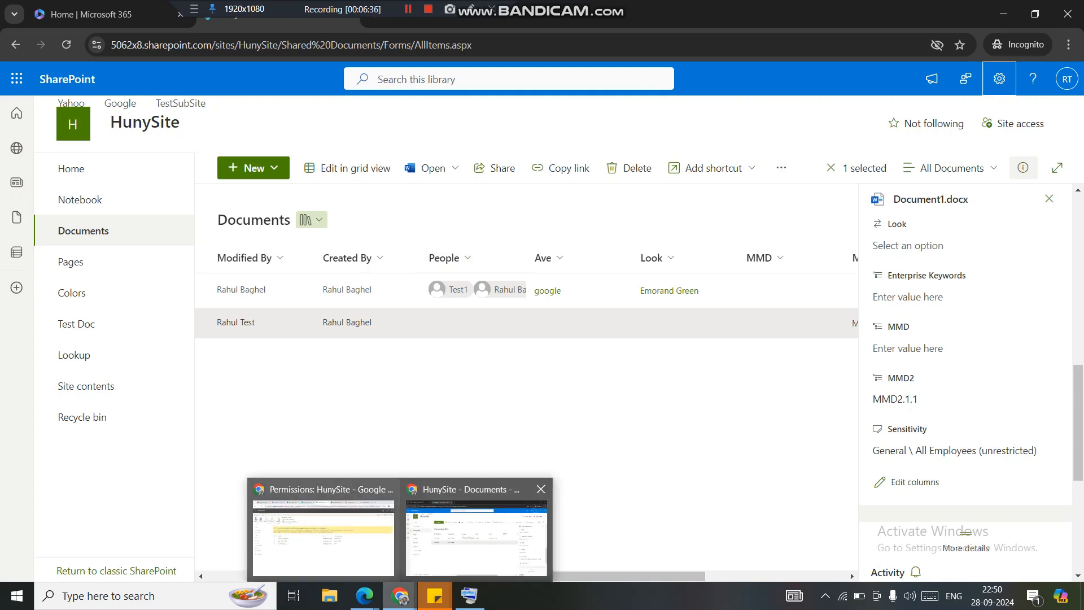
left_click(323, 537)
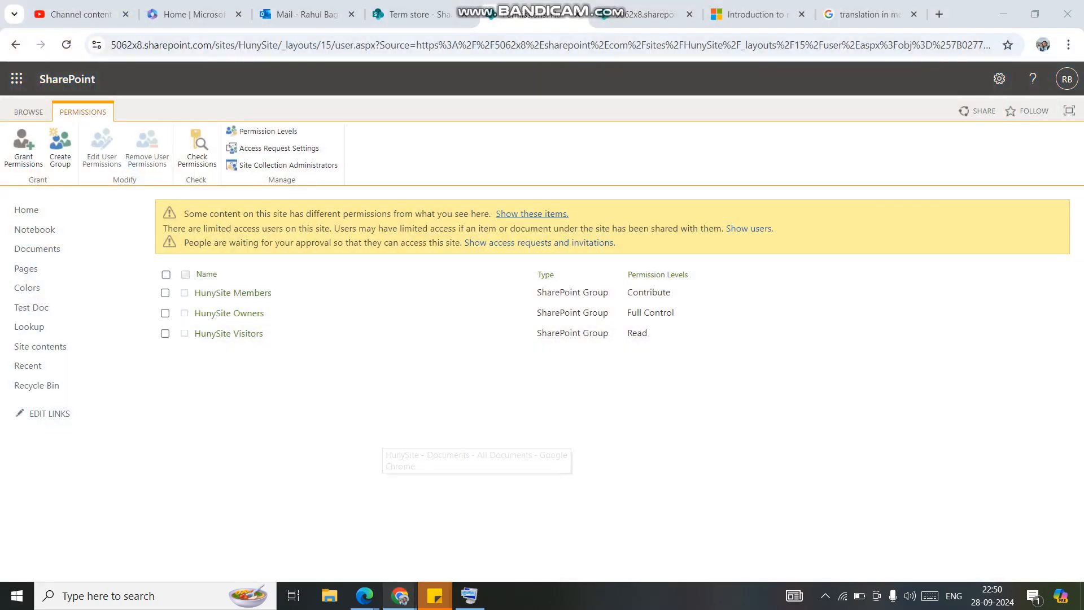
Step: Open HunySite's site settings as the site owner and go to term store management
left_click(1000, 78)
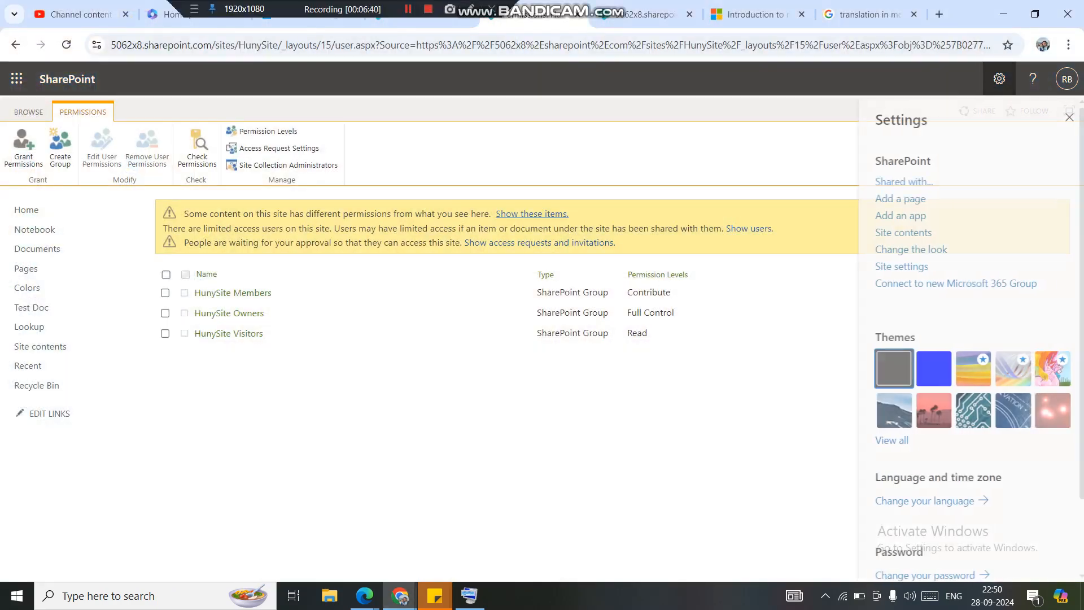
left_click(897, 267)
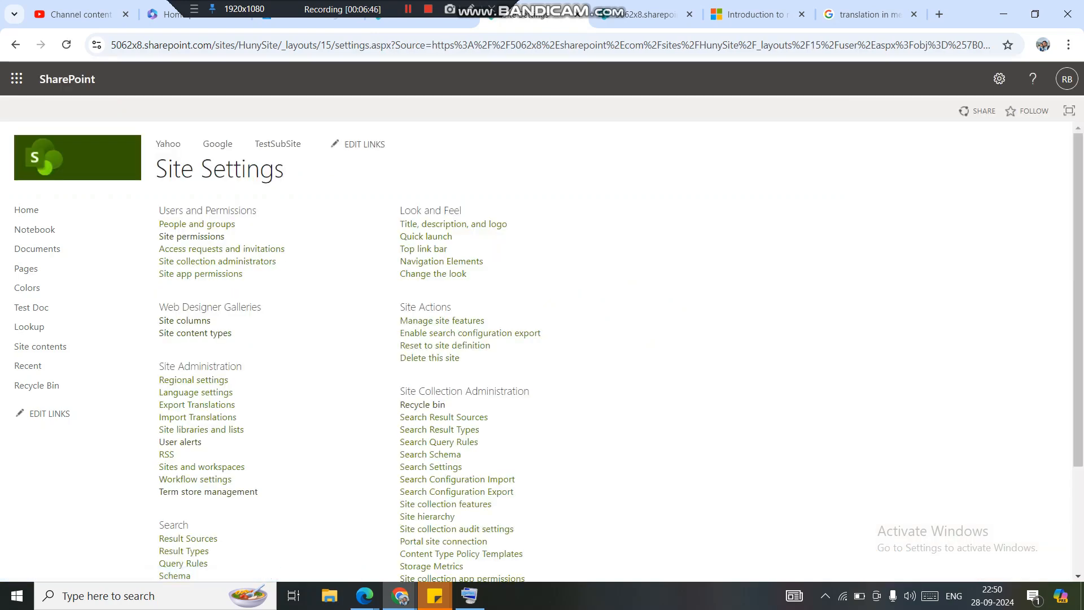
scroll(208, 349, "down", 3)
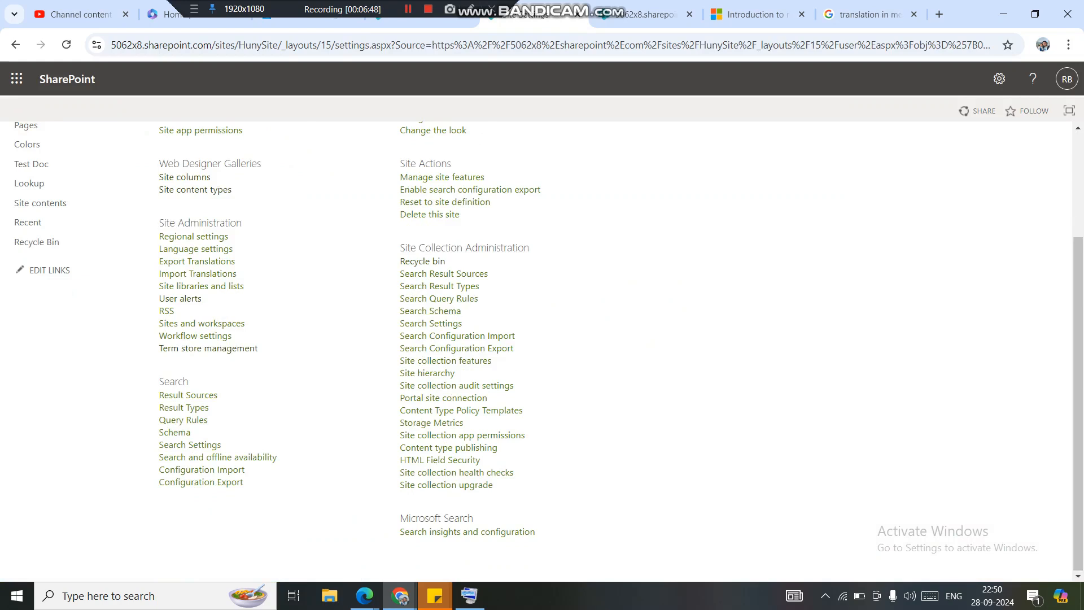
left_click(208, 348)
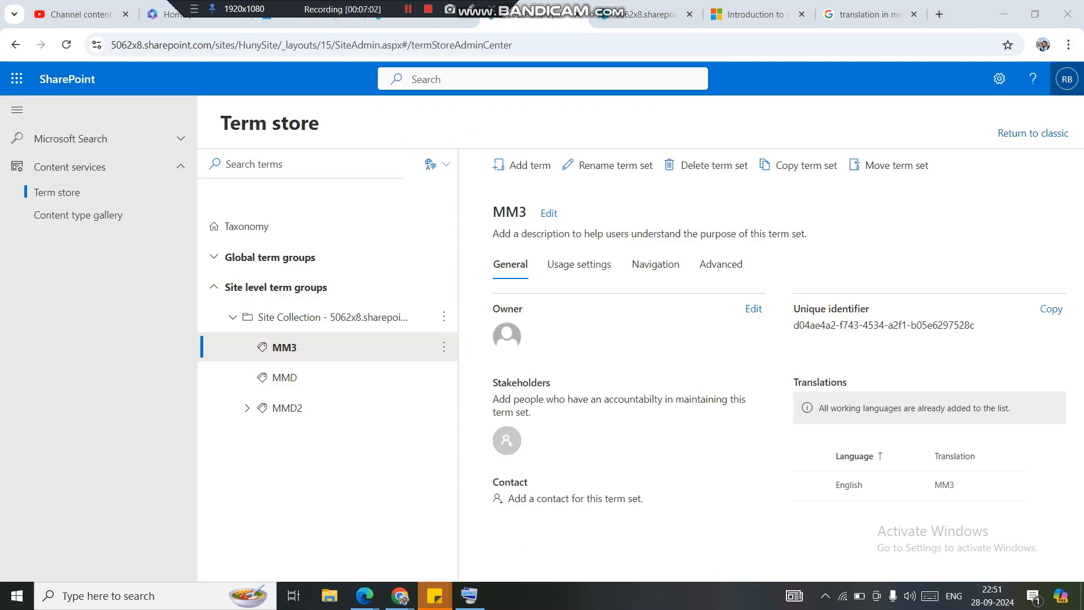
Step: Check the signed-in account, expand MMD2 and MMD2.1 in the term store, and examine the actions available for MMD2.1.1
left_click(1066, 79)
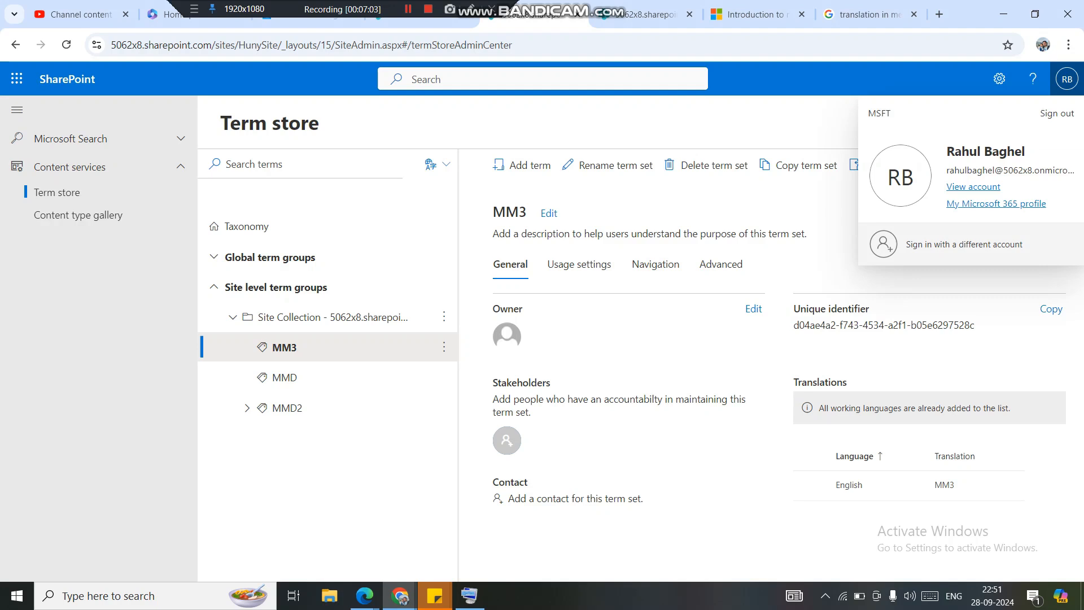
left_click(1067, 79)
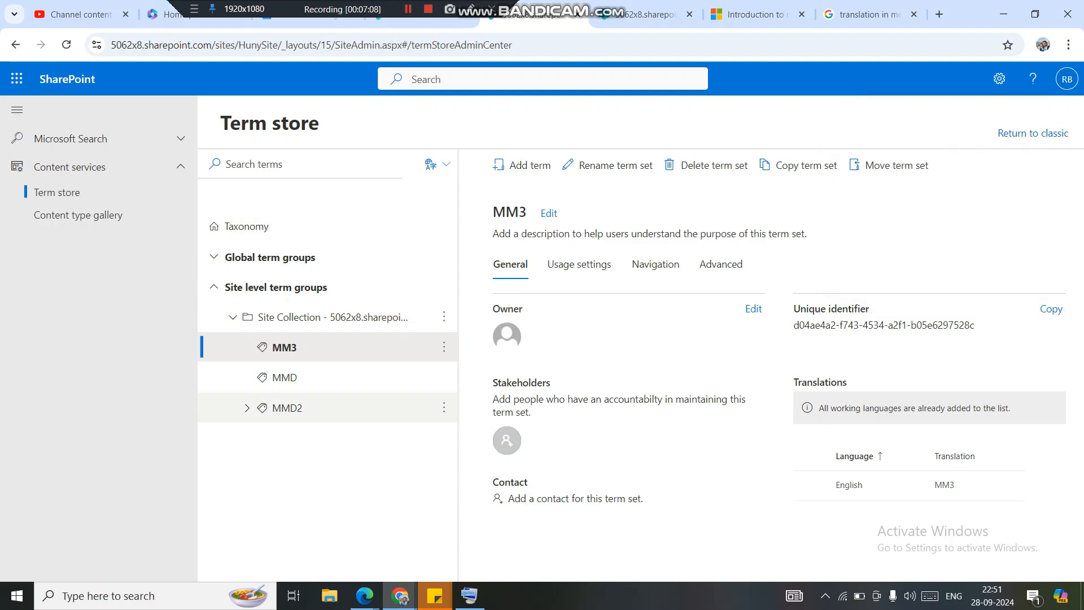
left_click(247, 407)
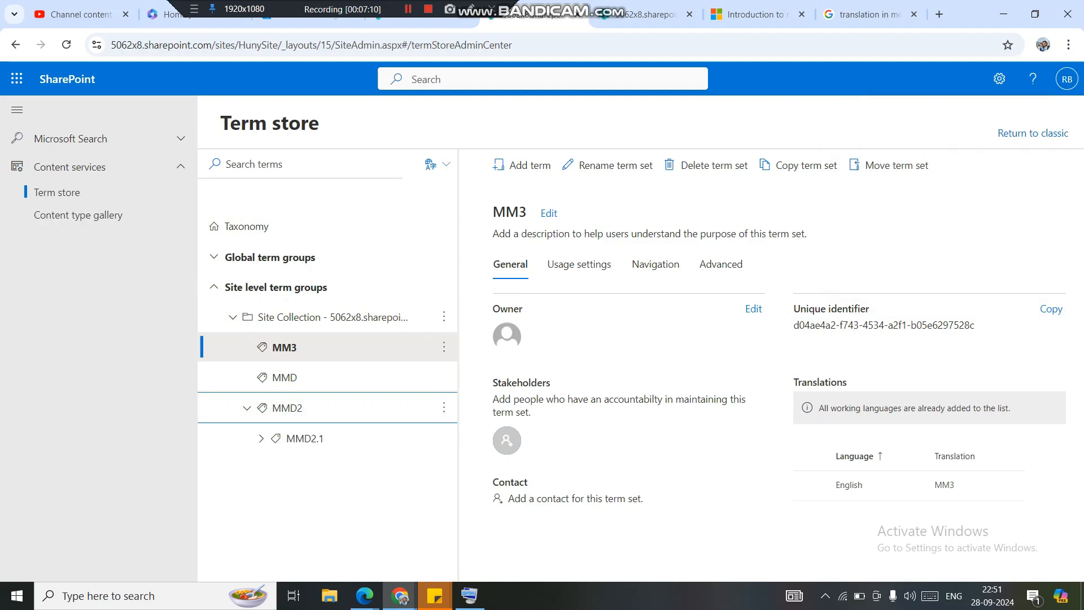
left_click(261, 438)
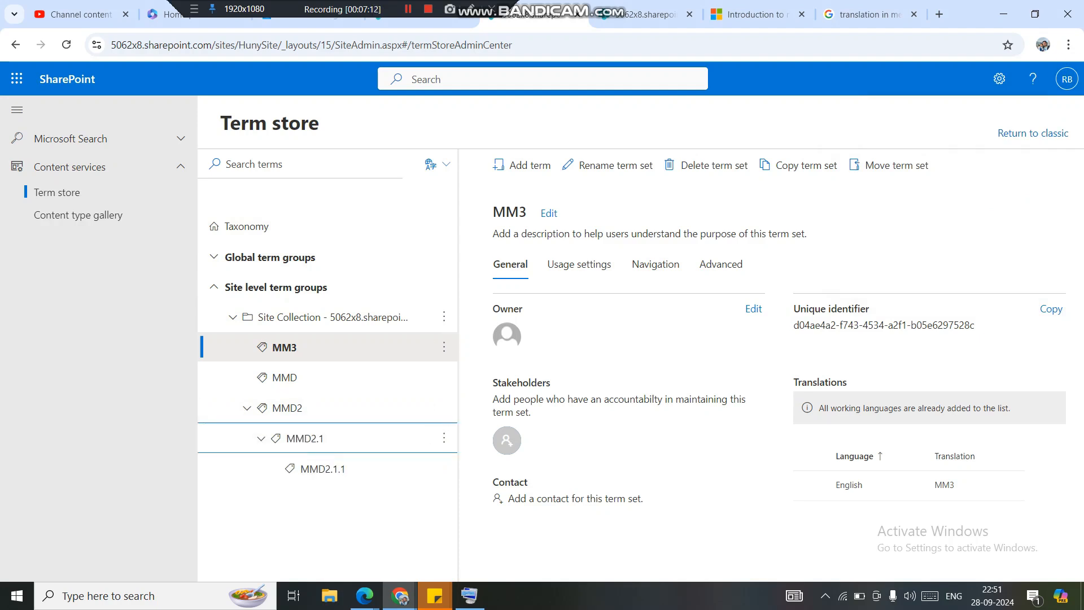
left_click(444, 469)
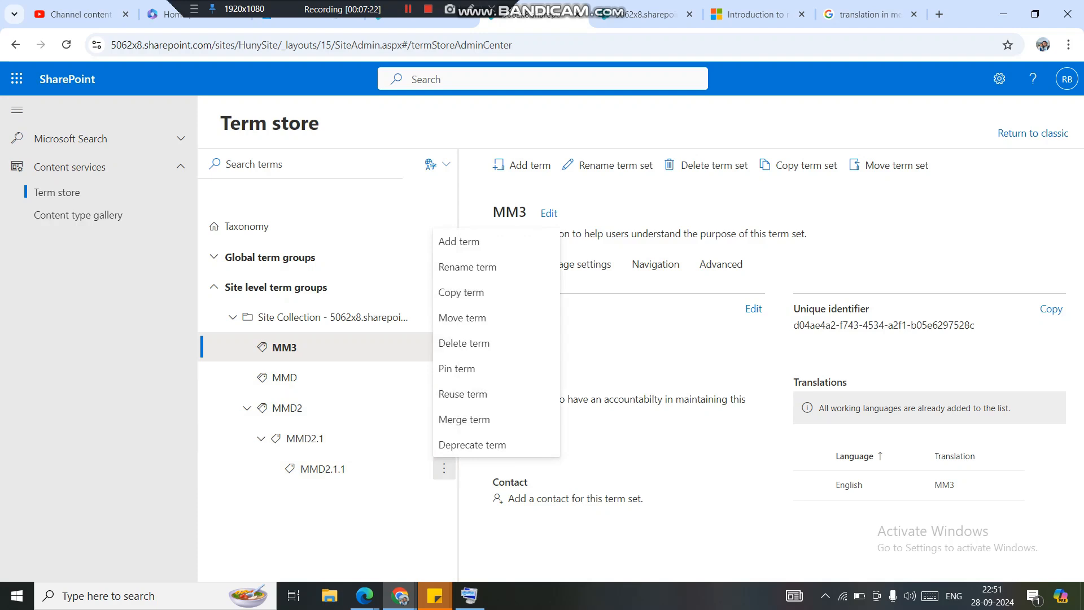
Step: Switch back to the test user's incognito window and close Document1.docx's details to show the MMD2 column
mouse_move(399, 596)
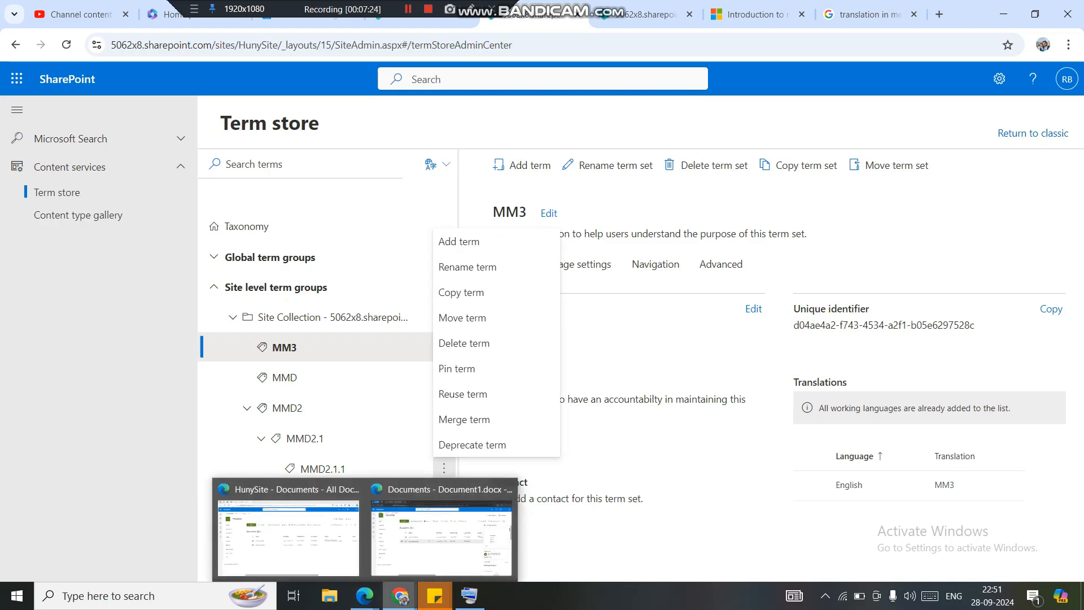
left_click(476, 537)
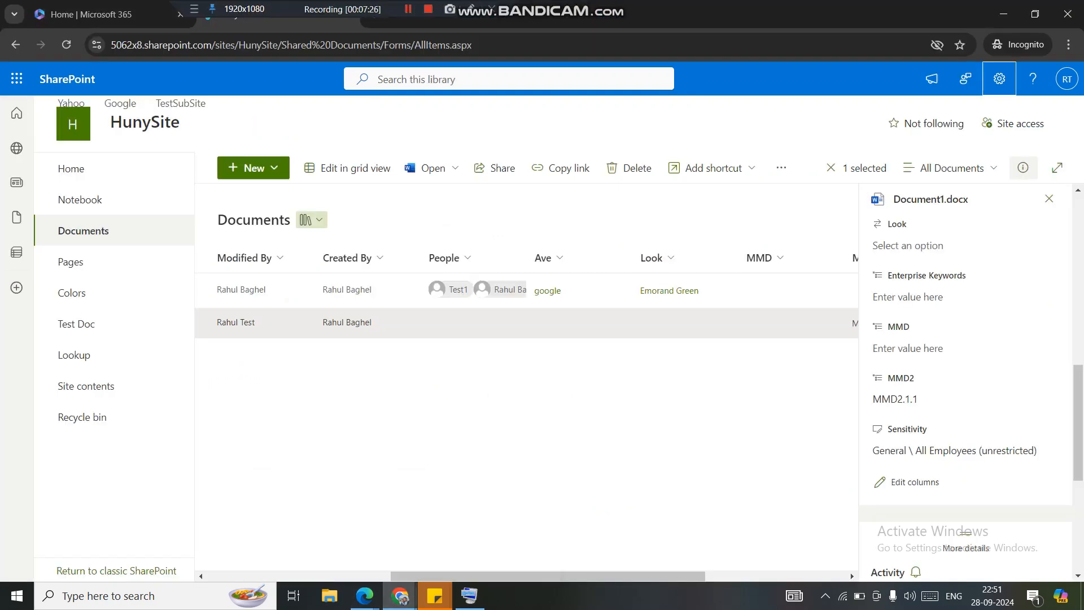
left_click(1049, 199)
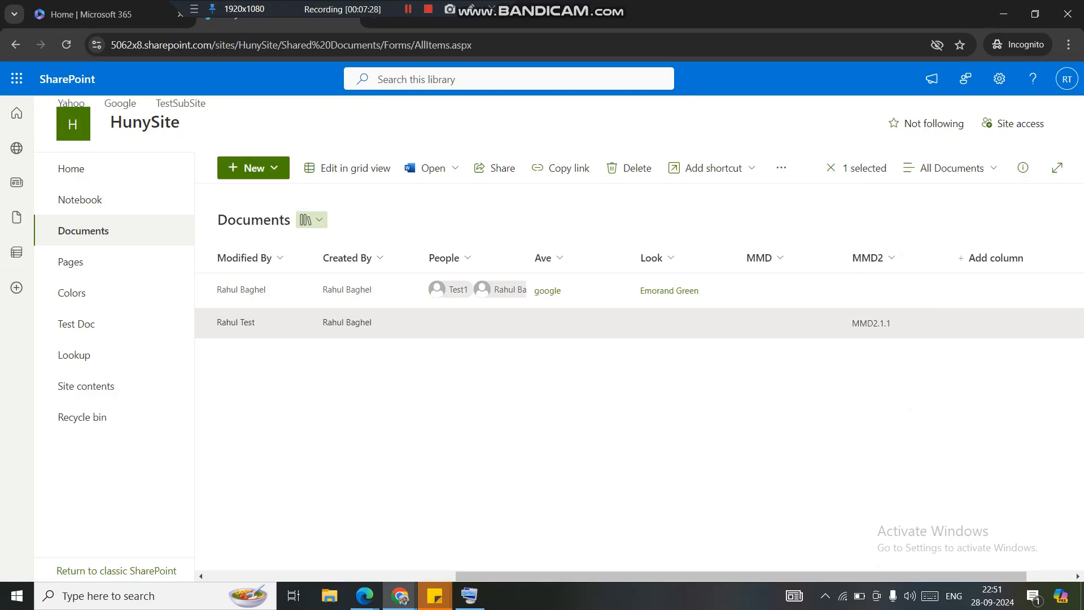